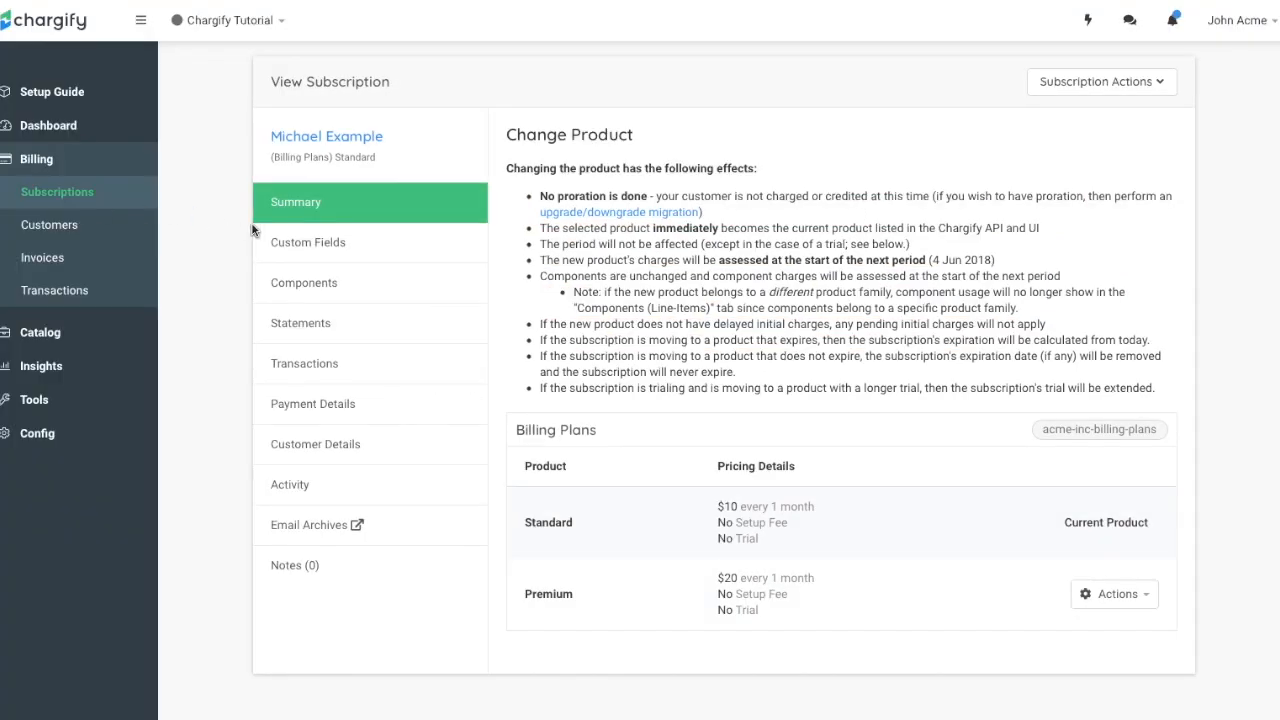
Apply the available 50% Off coupon (50OFF) to the customer's subscription.
click(309, 205)
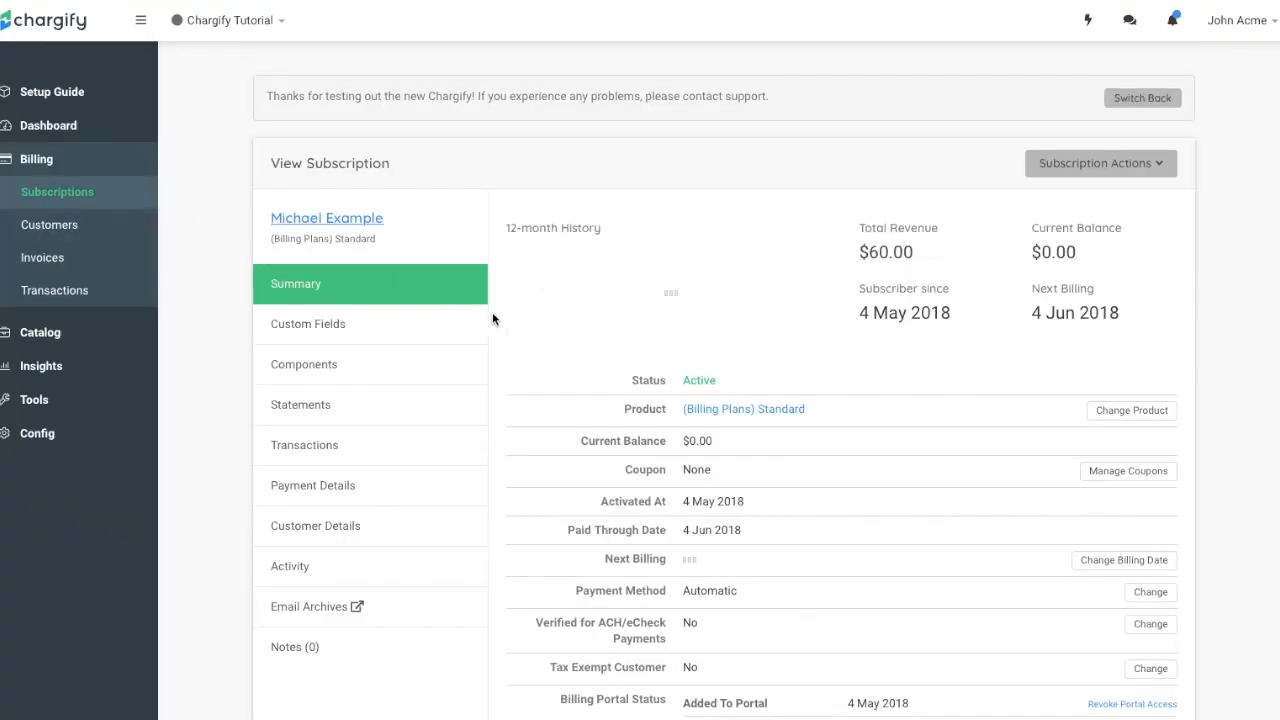
scroll(998, 462, down, 1)
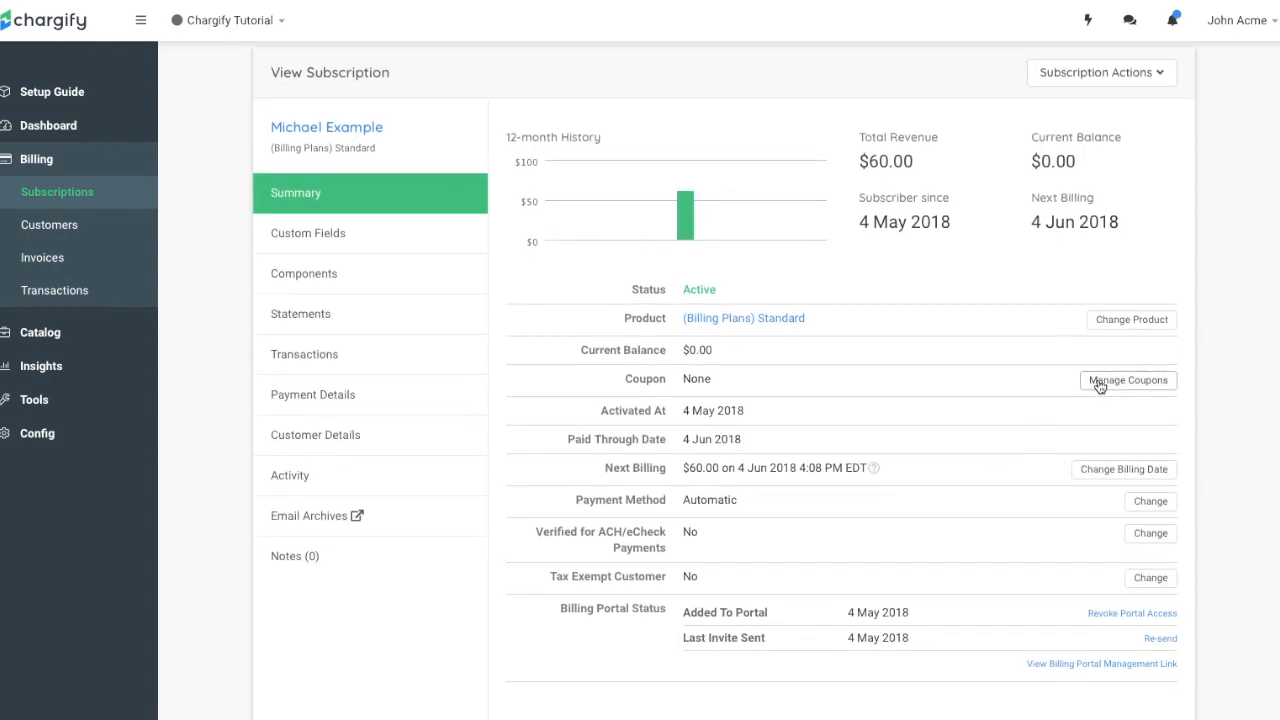
click(1099, 386)
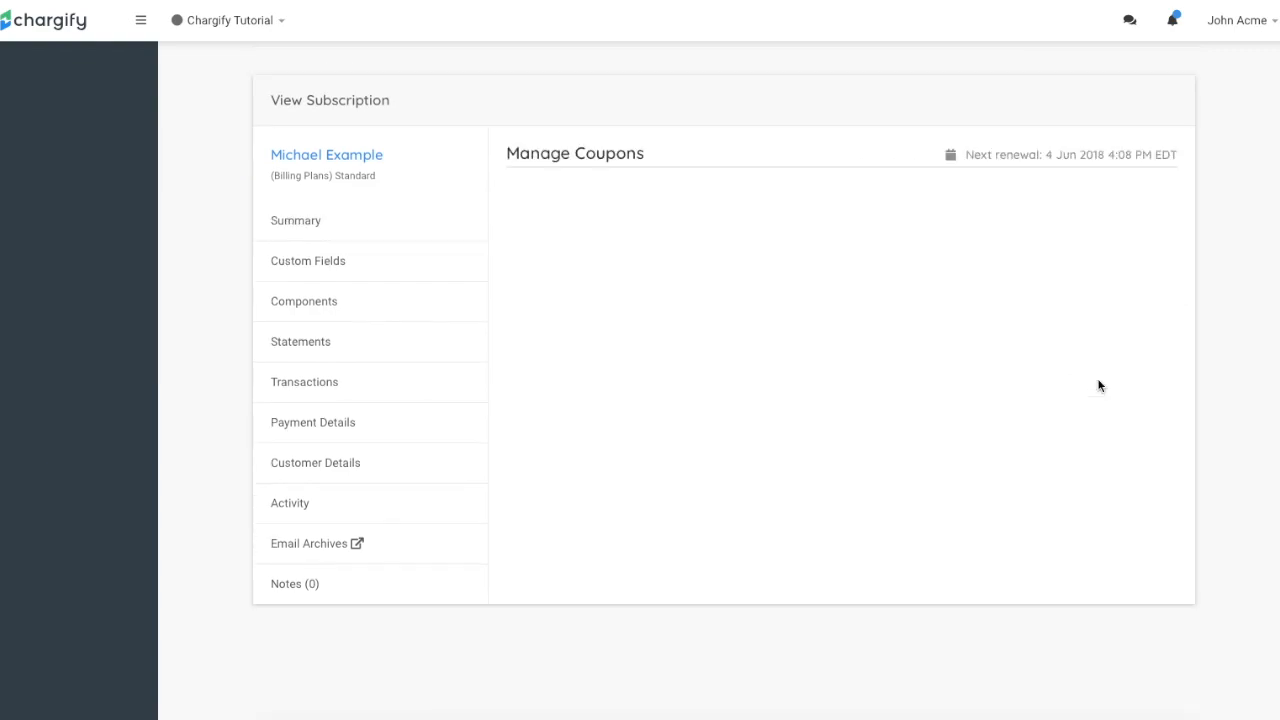
drag(966, 217, 1180, 220)
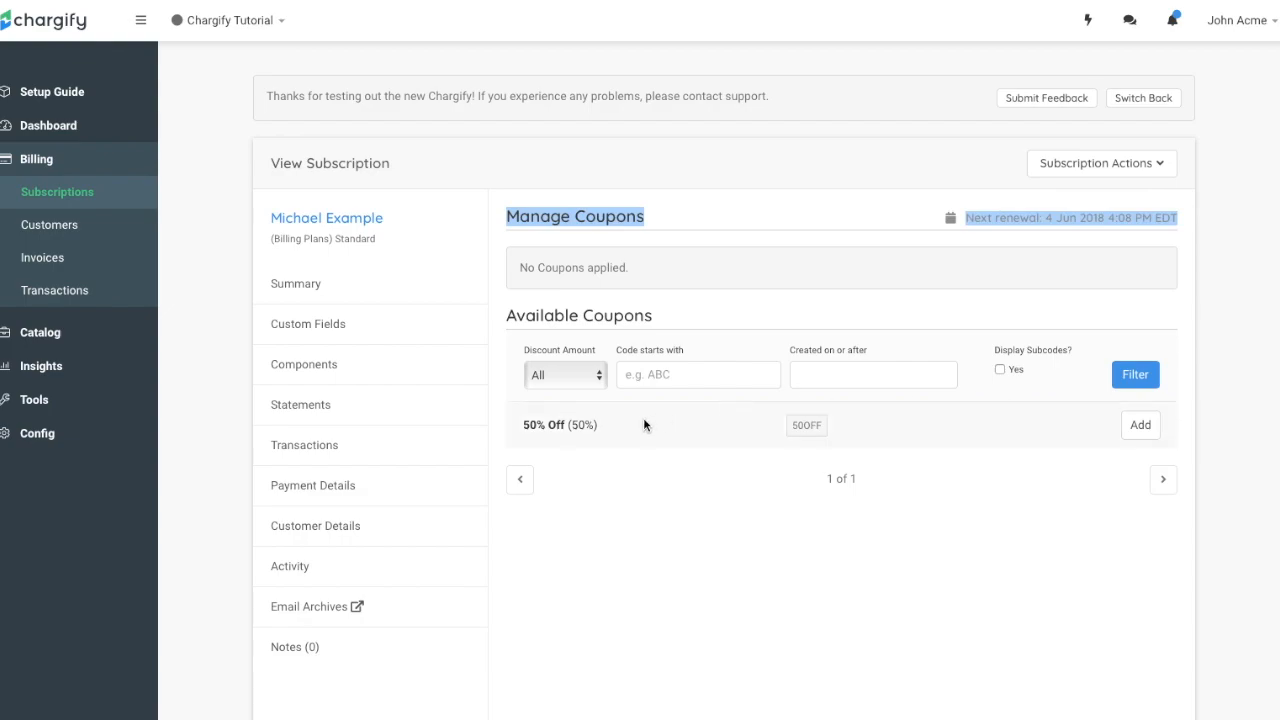
click(1141, 426)
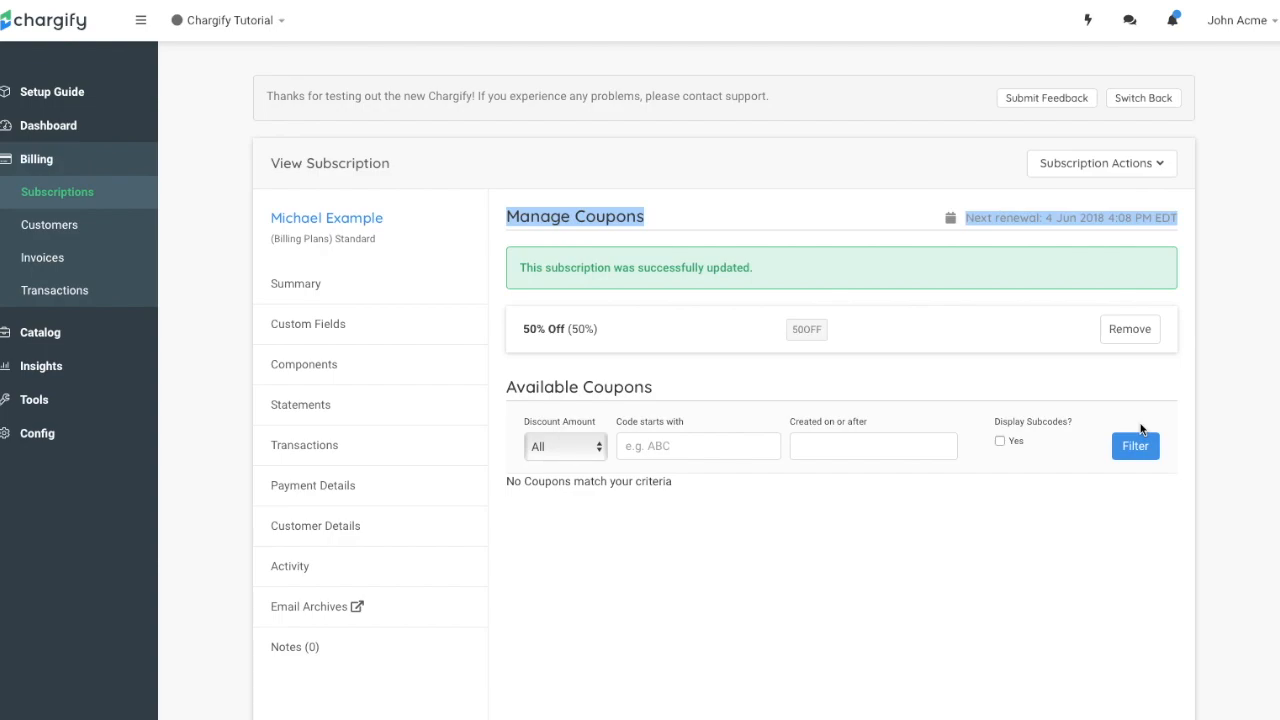
Try to remove the applied 50% Off coupon, read the removal warning and cancel.
click(1128, 330)
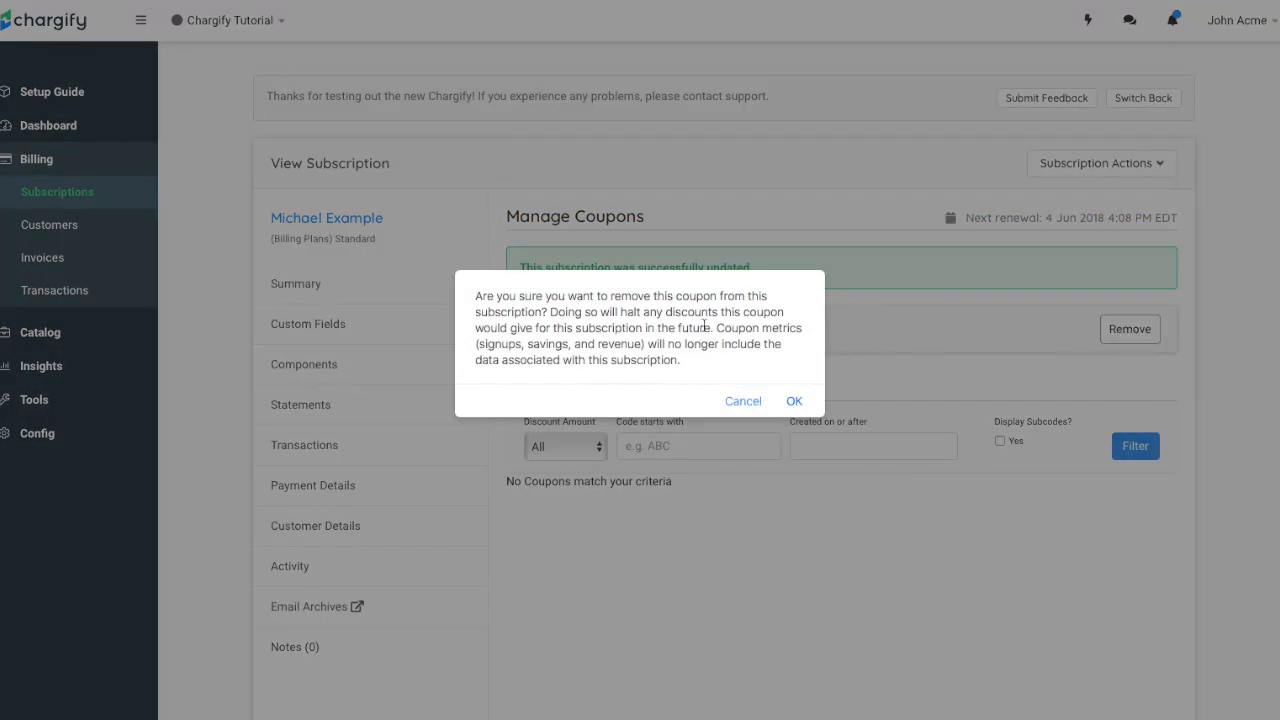
drag(552, 311, 713, 327)
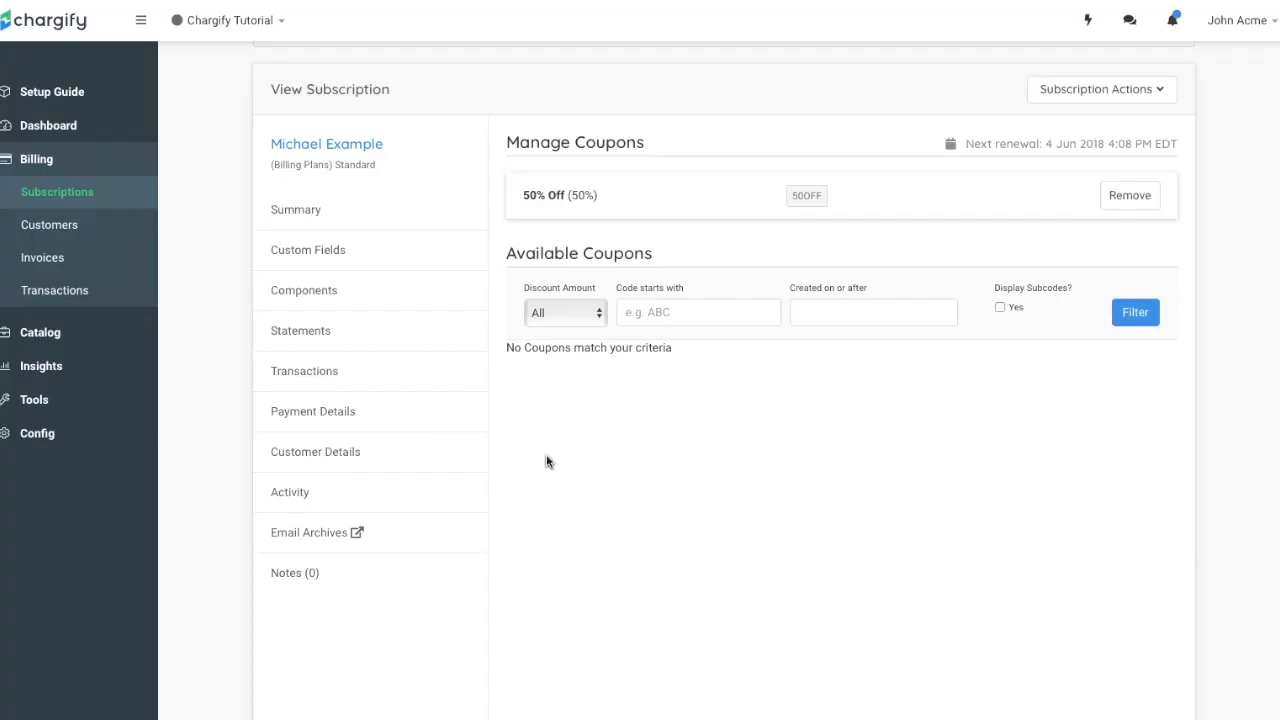
Open the subscription's billing date settings and read the note about extending trials.
click(312, 204)
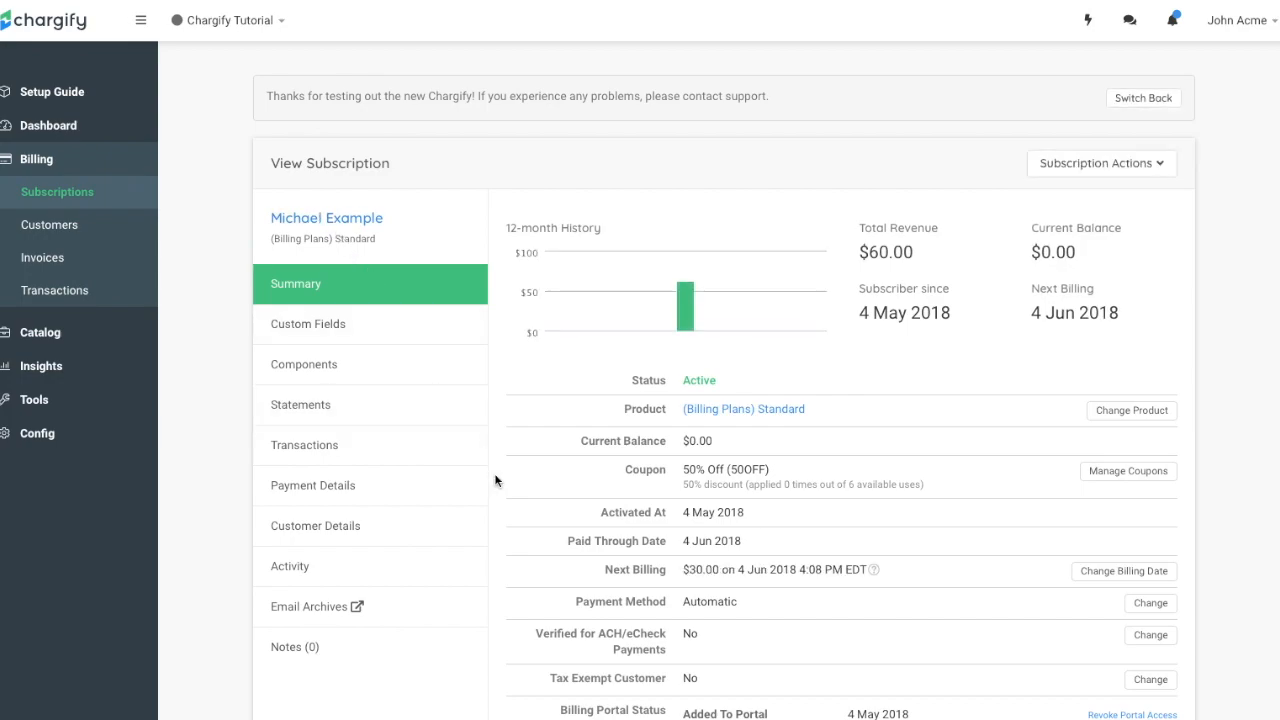
scroll(497, 480, down, 1)
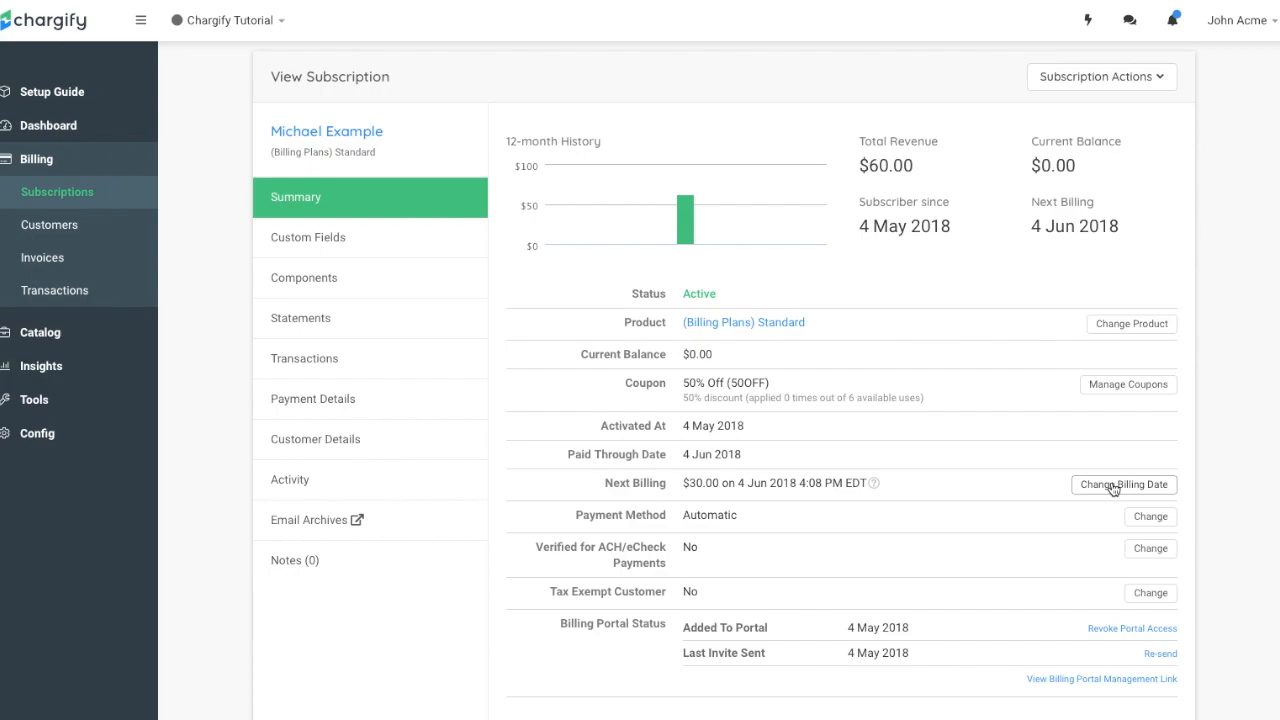
click(1111, 485)
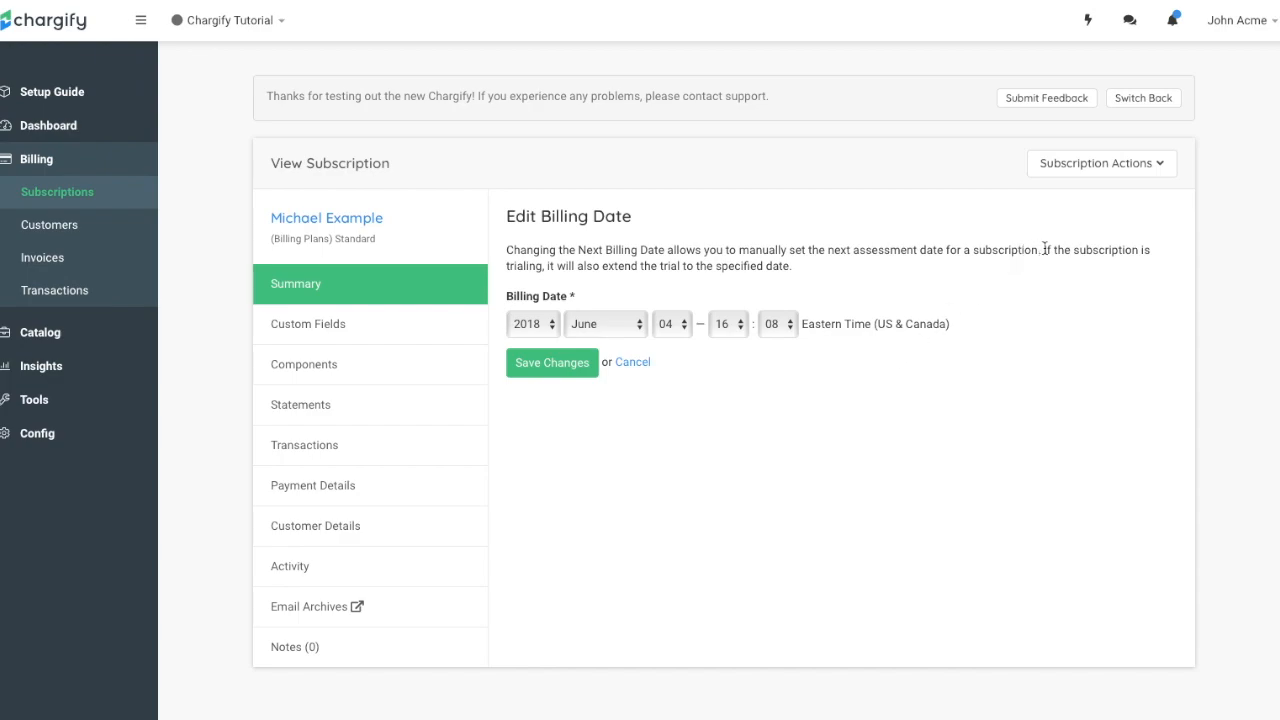
drag(1044, 250, 1050, 261)
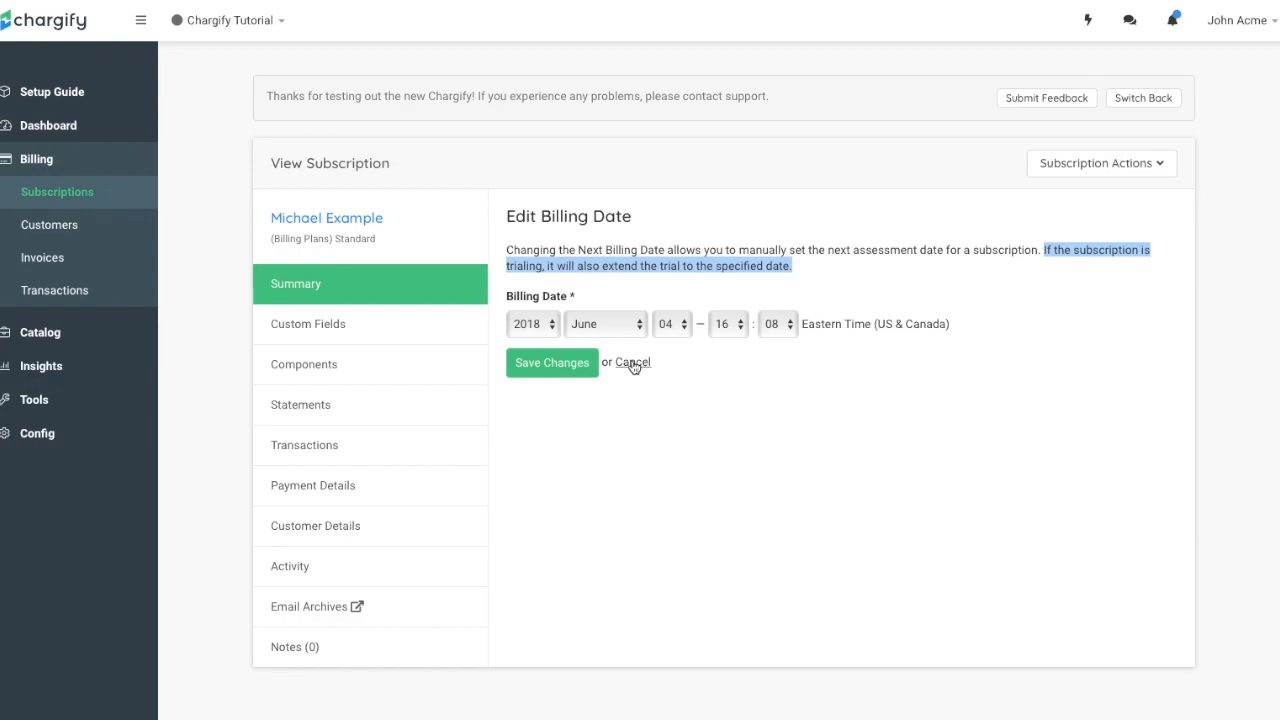
click(577, 368)
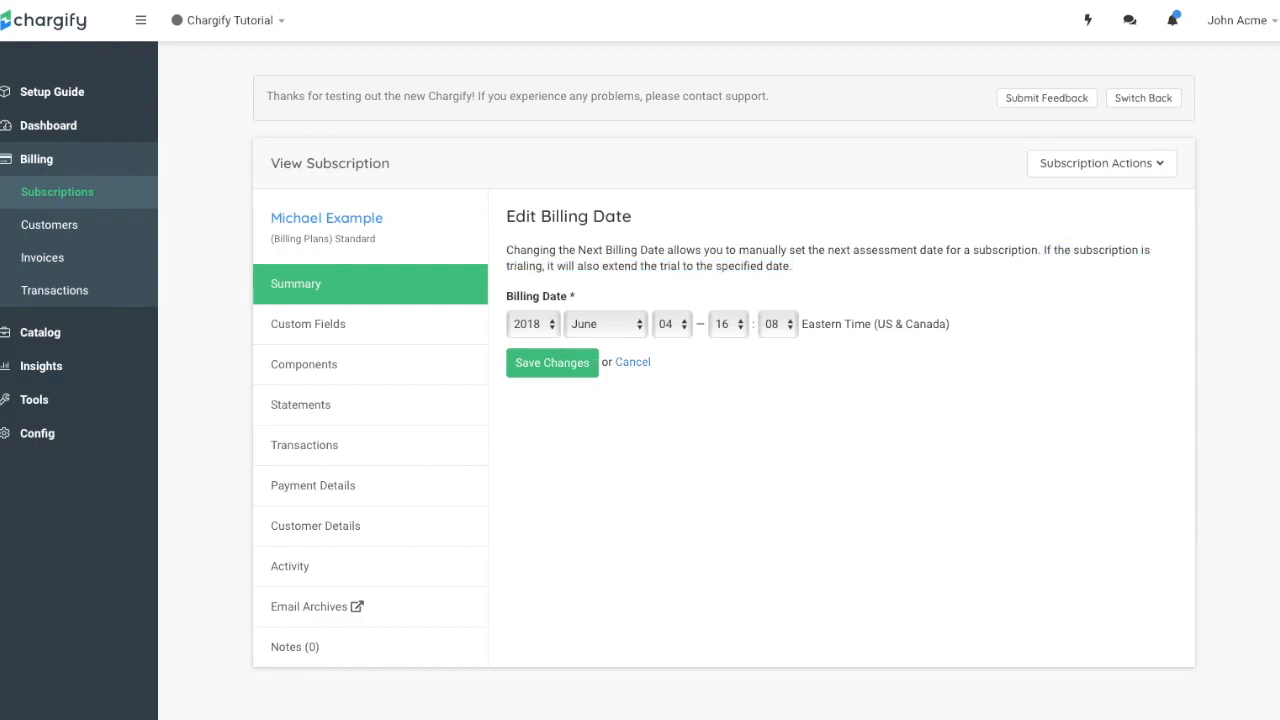
Change the subscription's payment collection method to Invoice Billing and save the change.
click(306, 284)
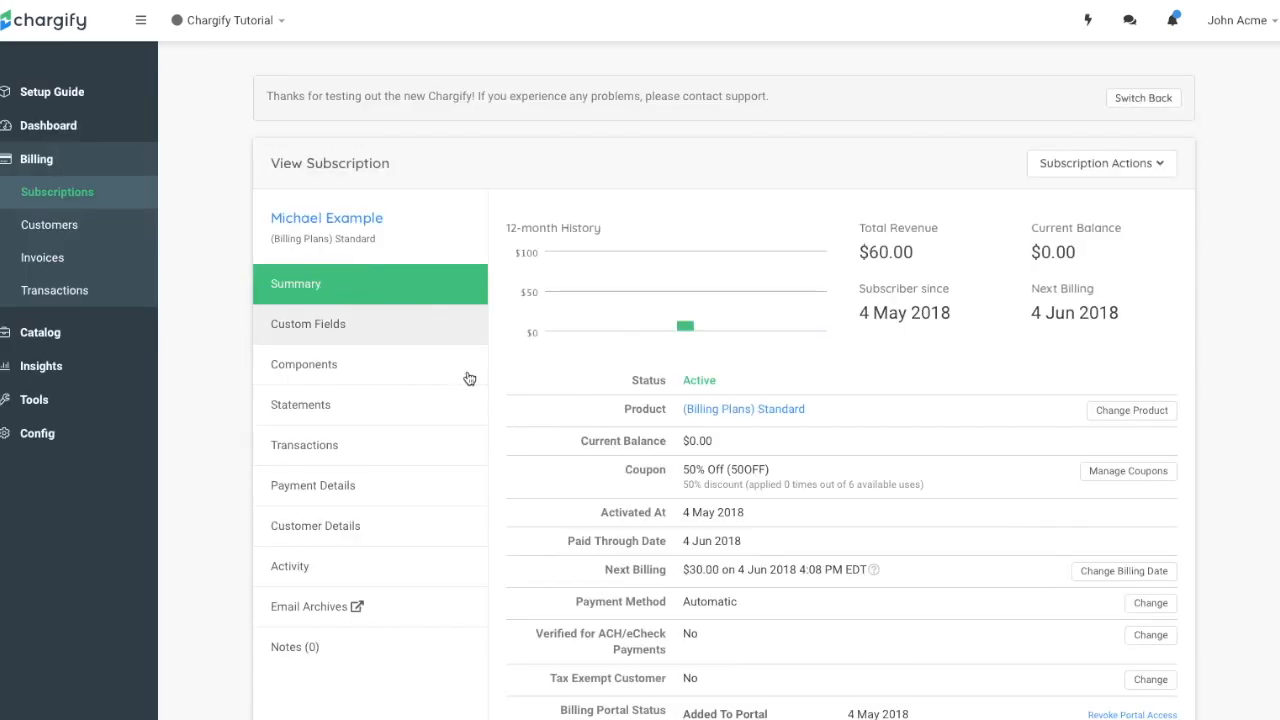
scroll(497, 515, down, 1)
scroll(497, 515, down, 1)
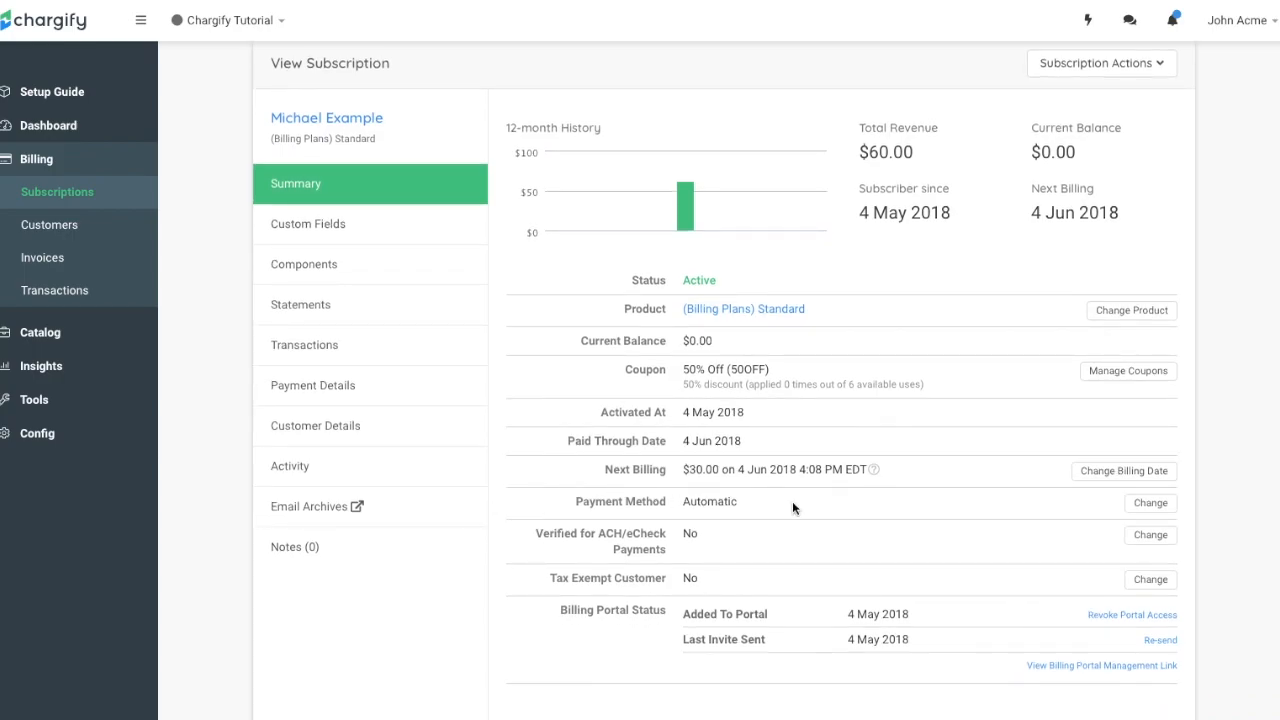
click(1142, 503)
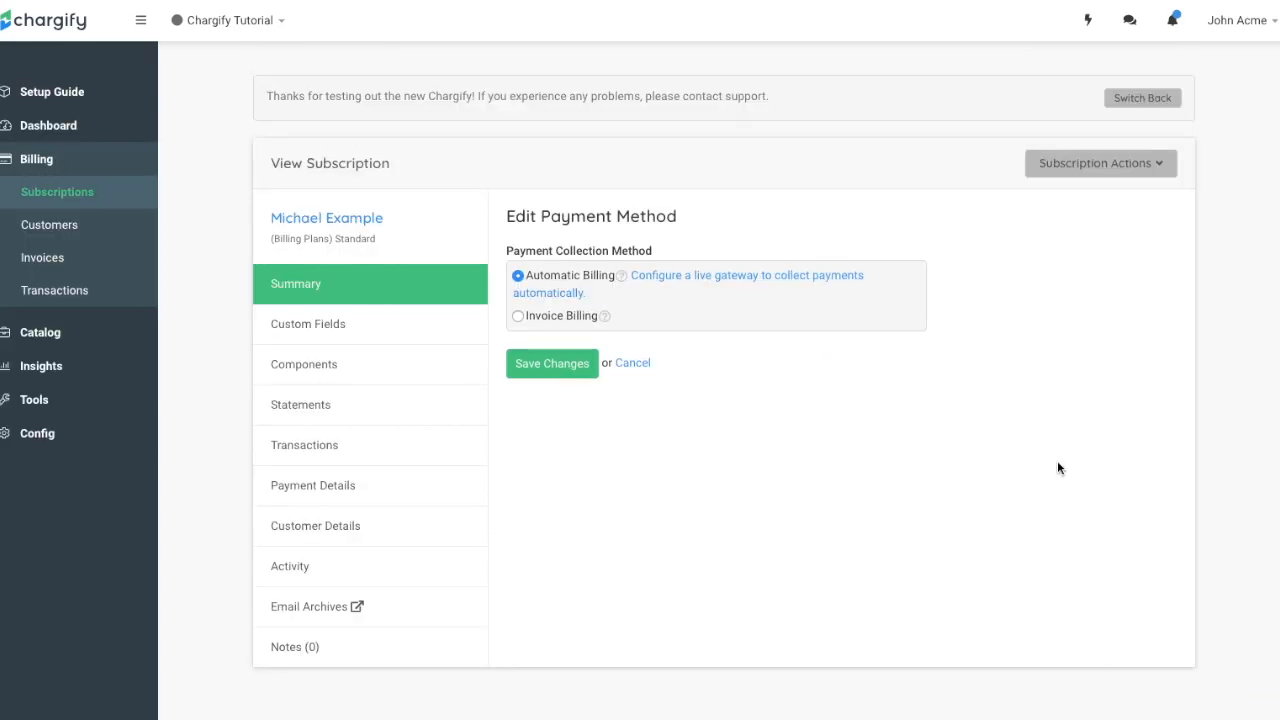
click(517, 316)
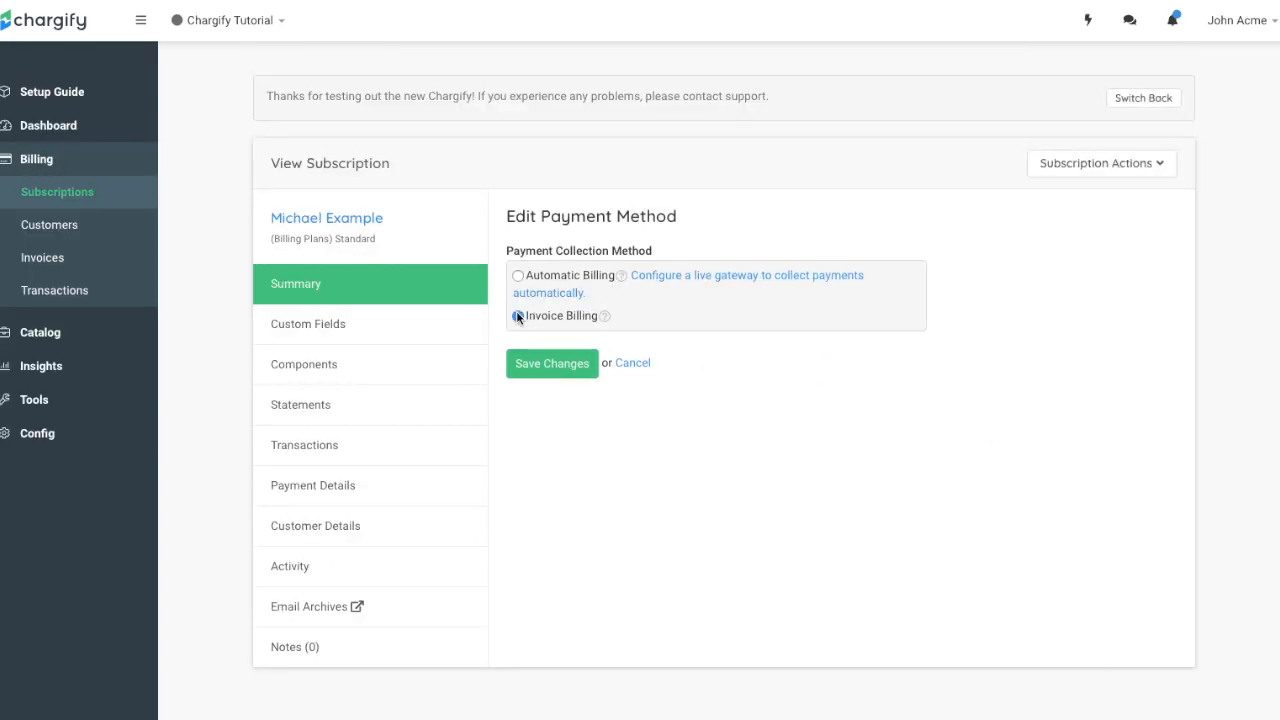
click(526, 369)
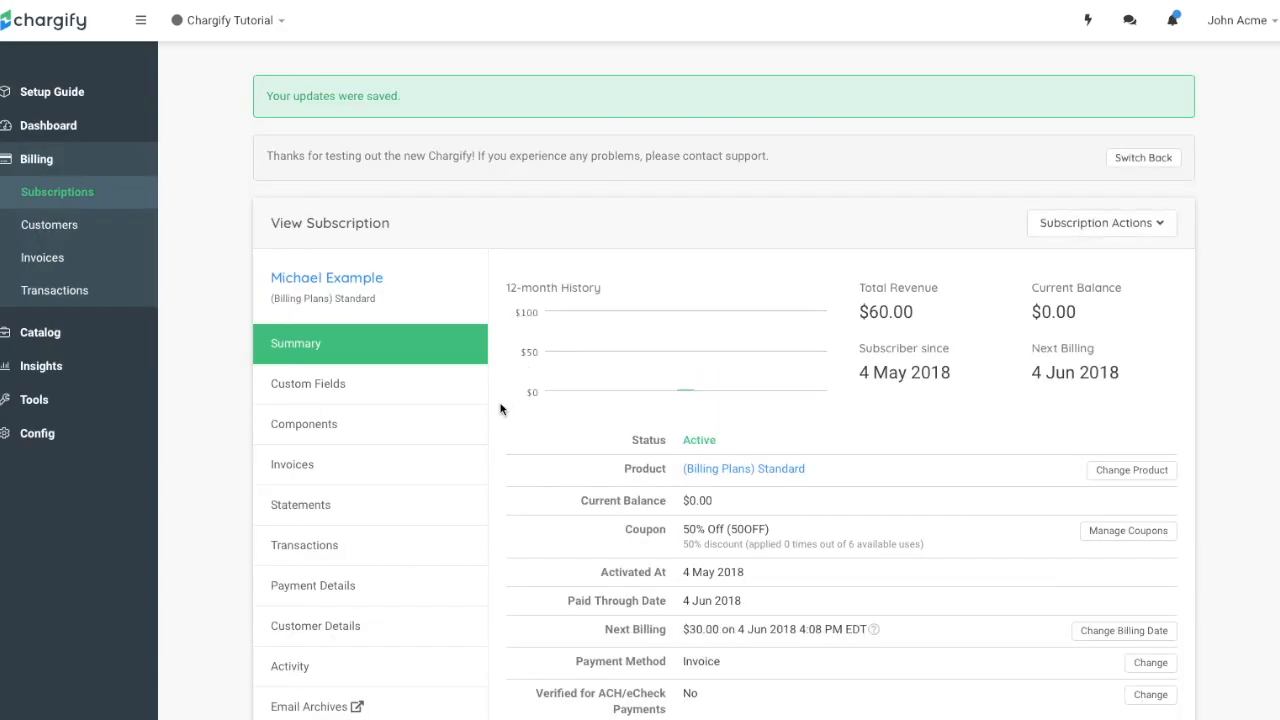
Start a charge on the subscription with an amount of 20 and the Charge now option.
scroll(492, 471, down, 1)
scroll(492, 471, down, 2)
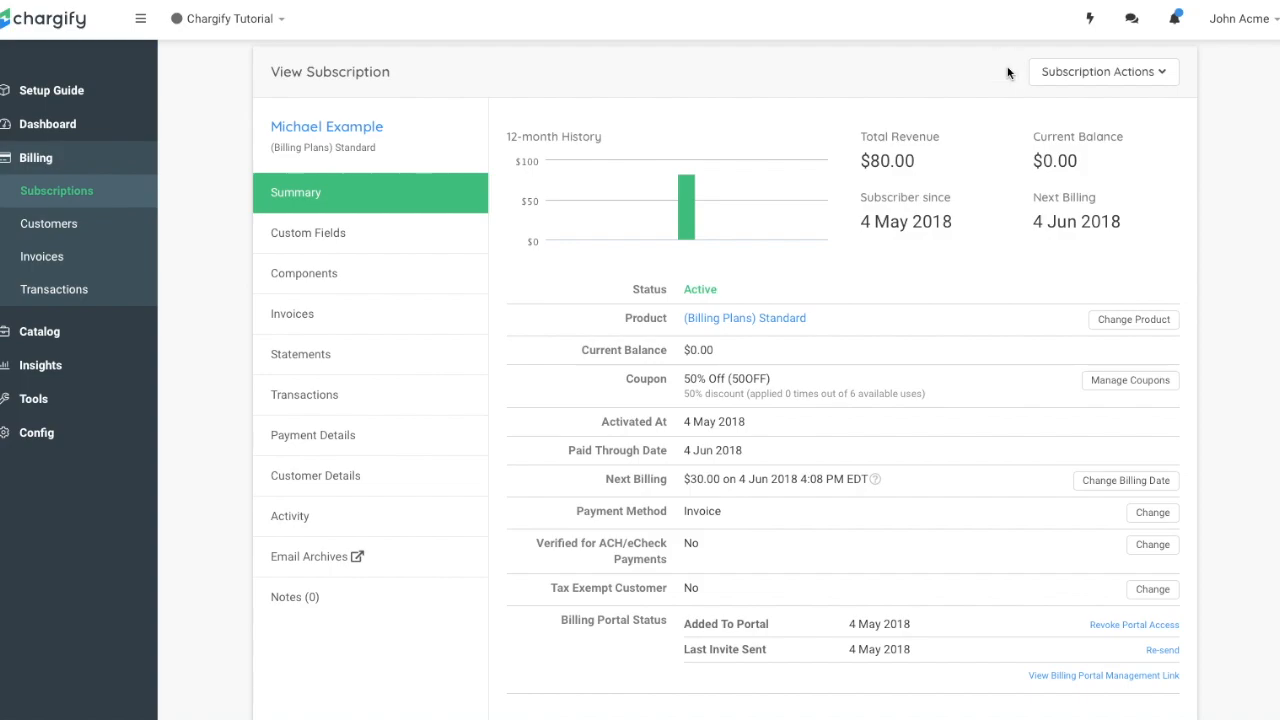
click(1052, 74)
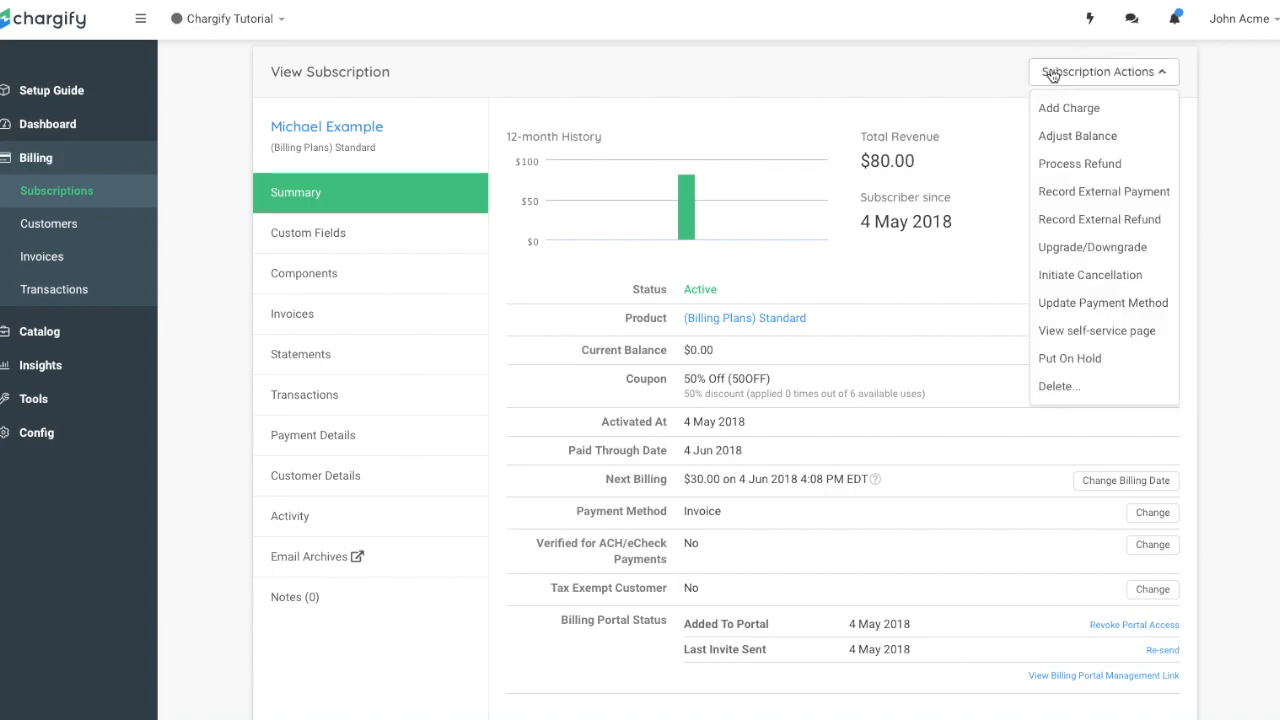
click(1057, 110)
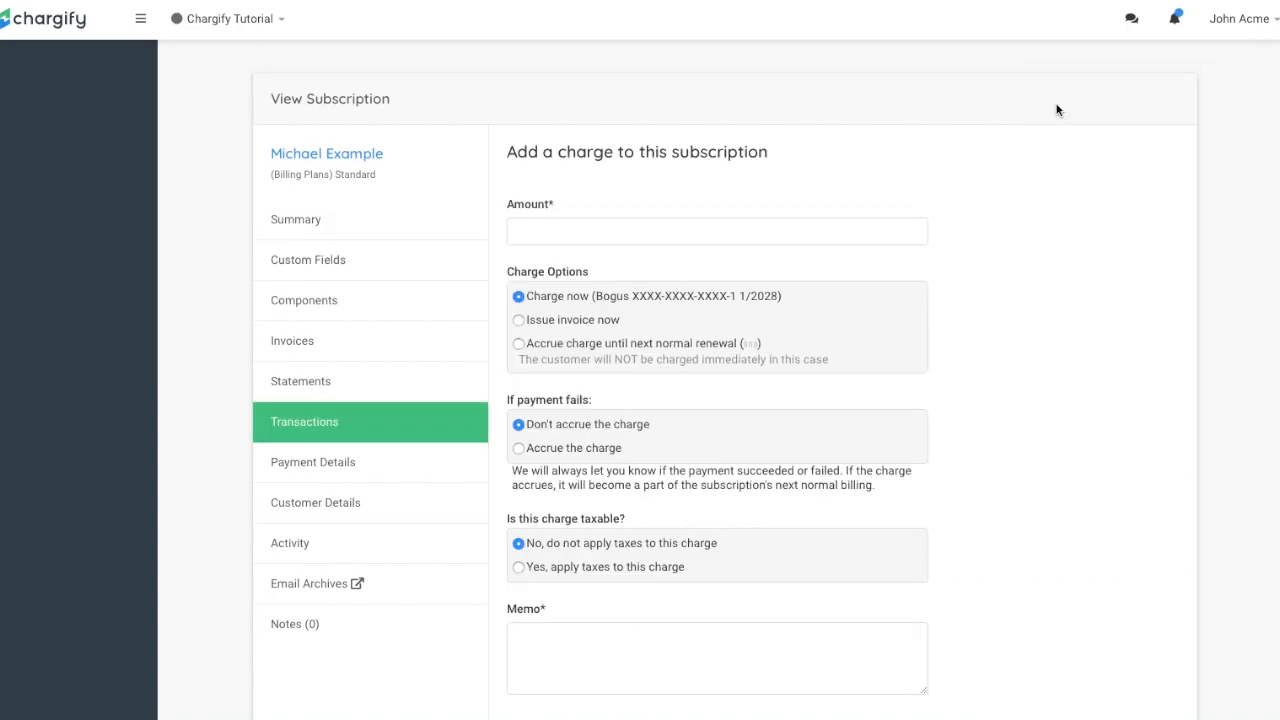
click(680, 292)
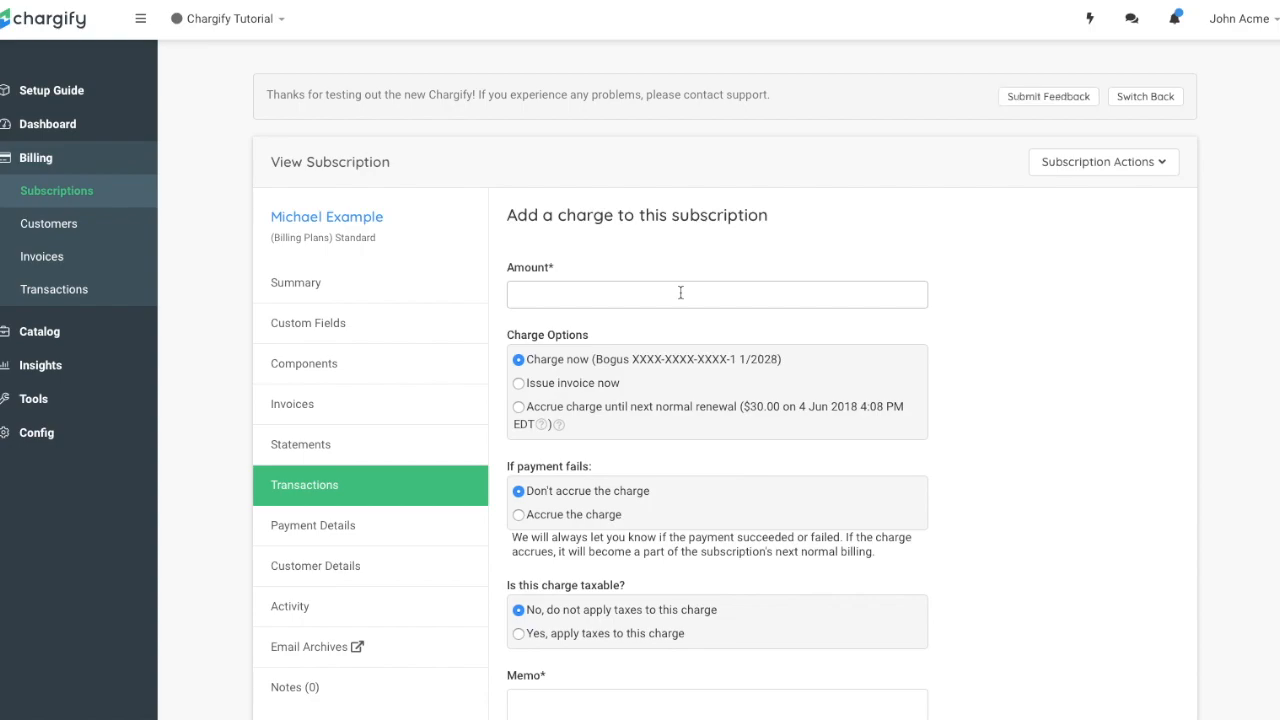
text(20)
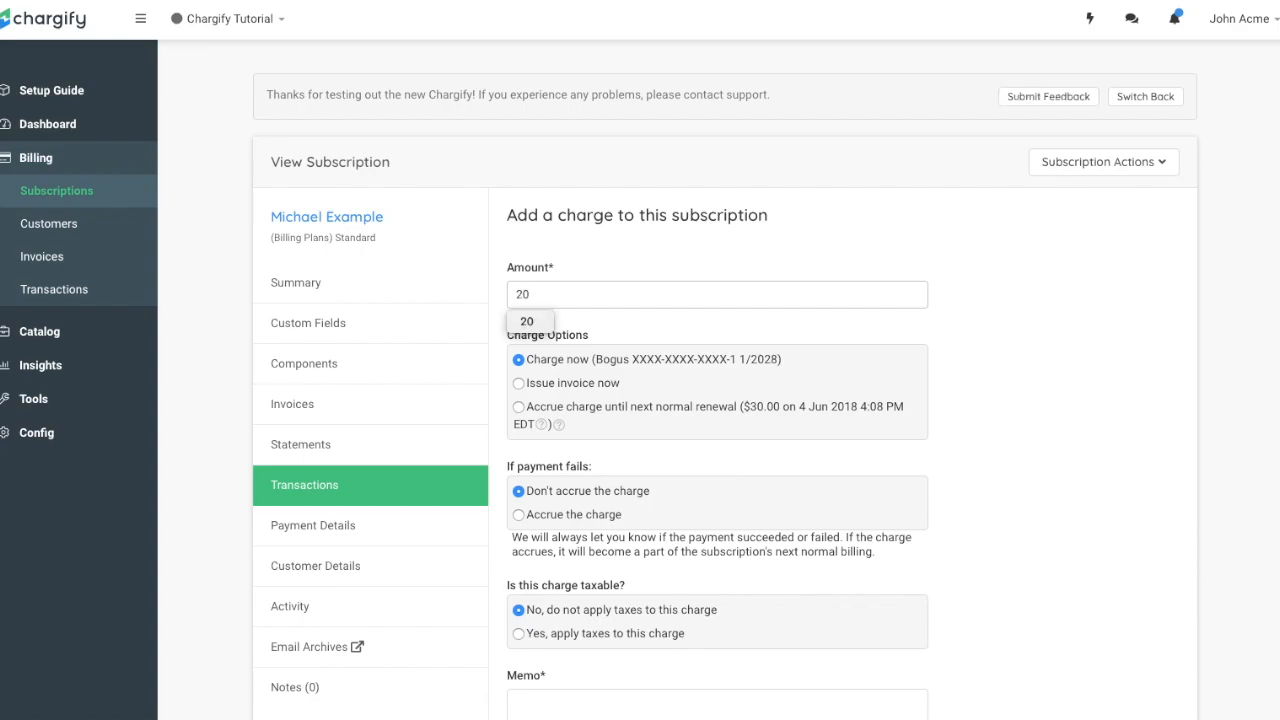
click(519, 408)
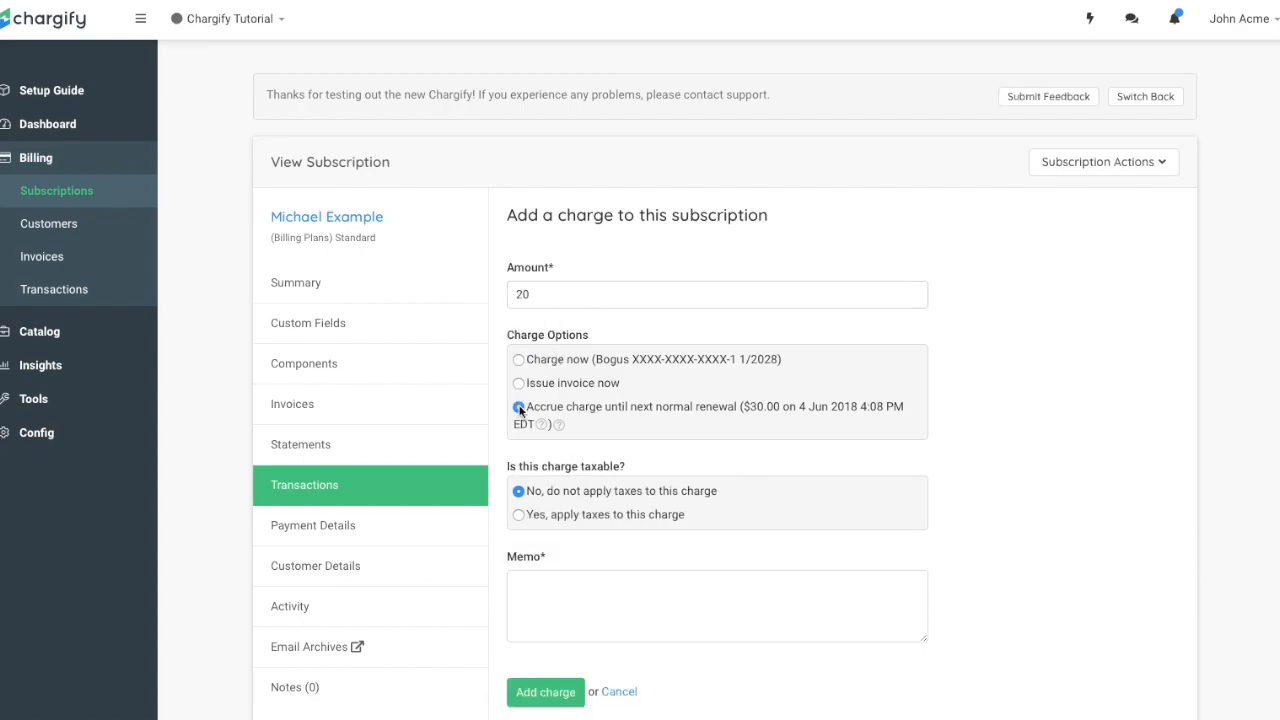
click(518, 360)
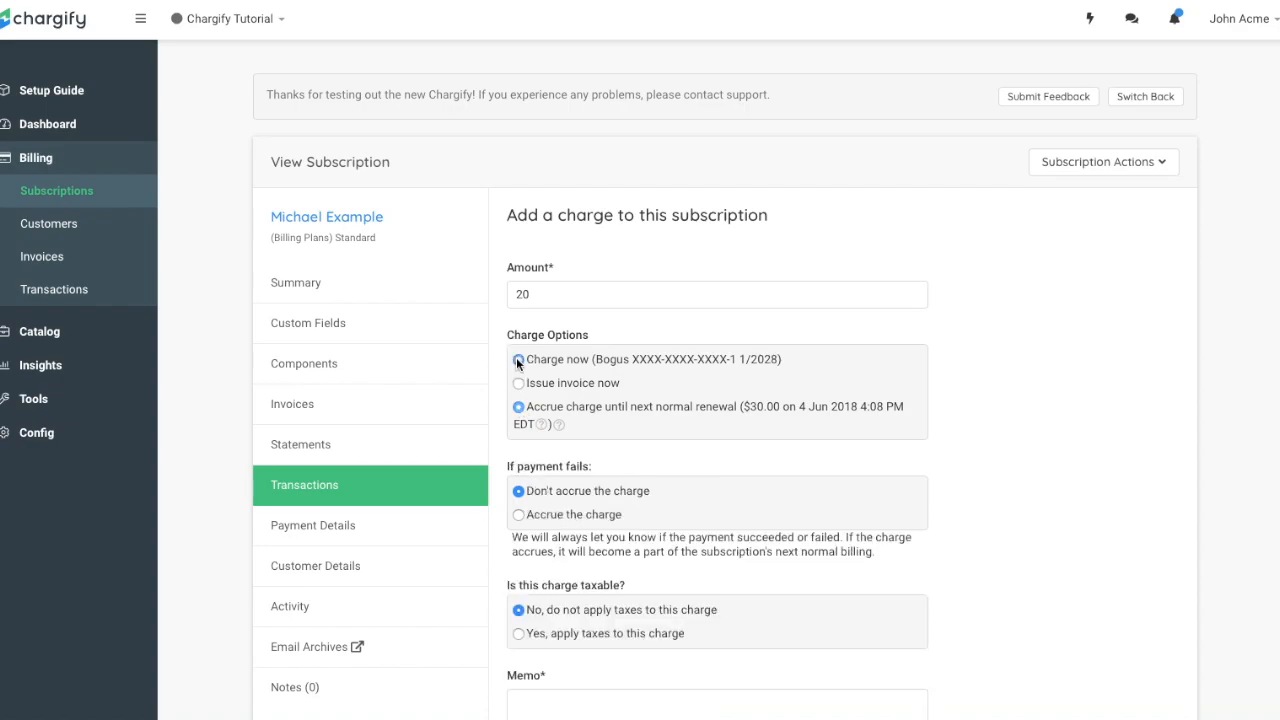
Set the charge to not accrue if payment fails and enter the memo "this is a charge for $20".
scroll(521, 517, down, 2)
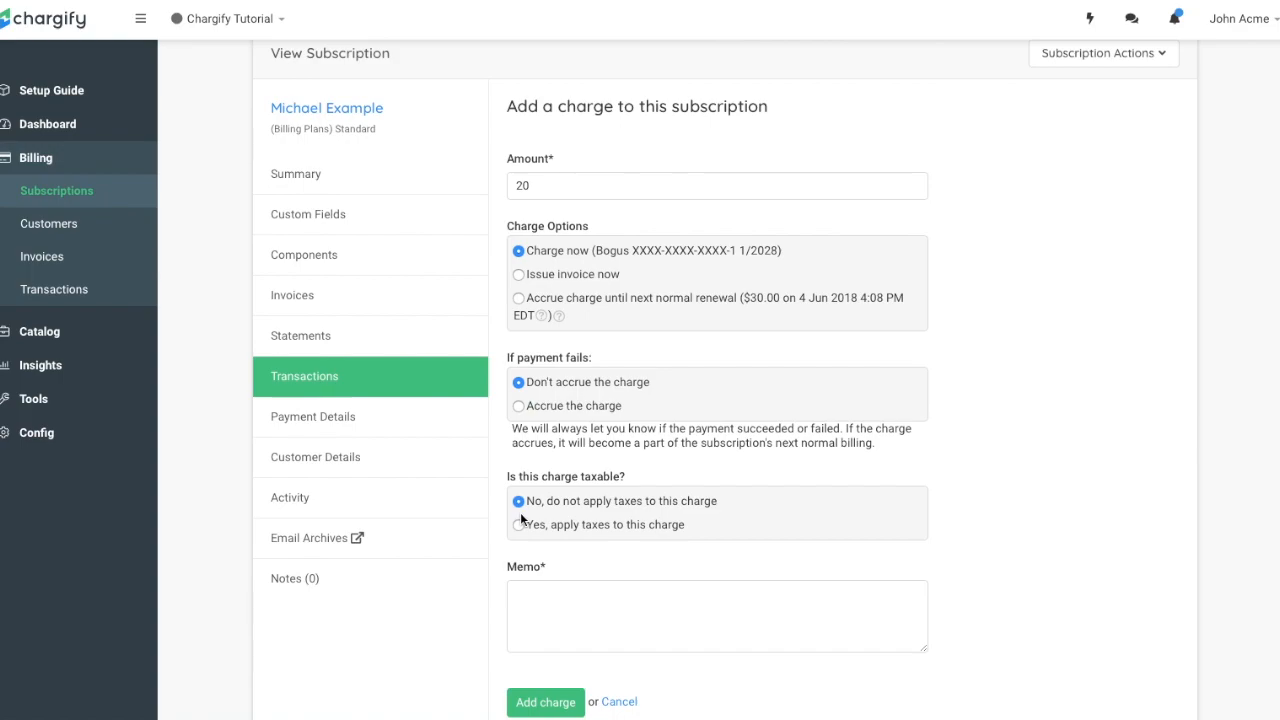
click(519, 406)
click(519, 383)
click(520, 594)
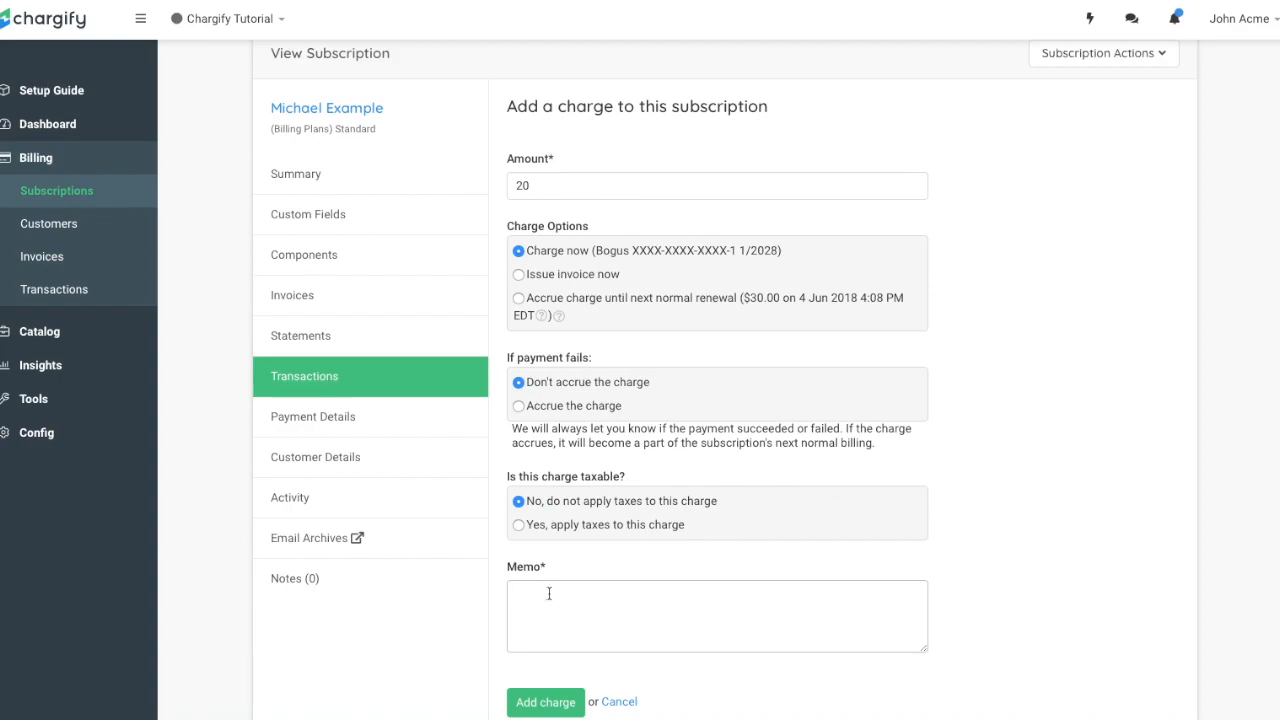
text(this is a charge for $20)
scroll(500, 652, down, 1)
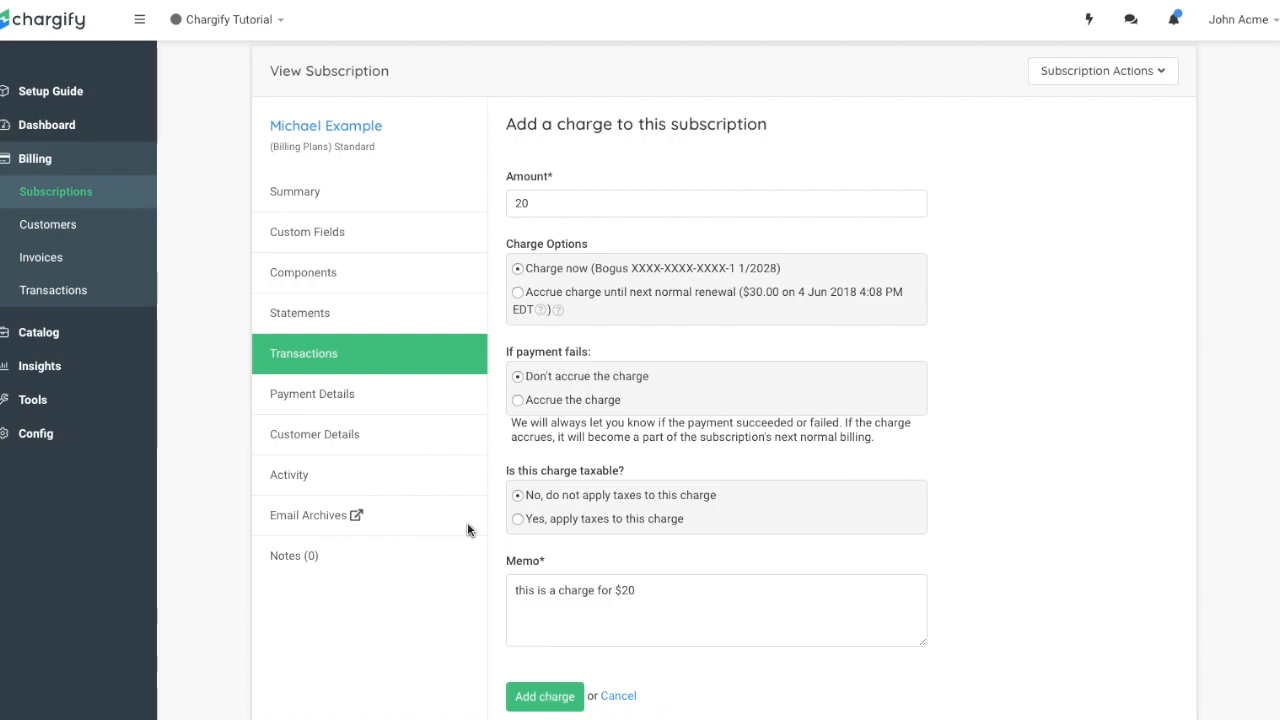
Return to the subscription's summary and open the form for adjusting its balance.
click(295, 203)
click(295, 203)
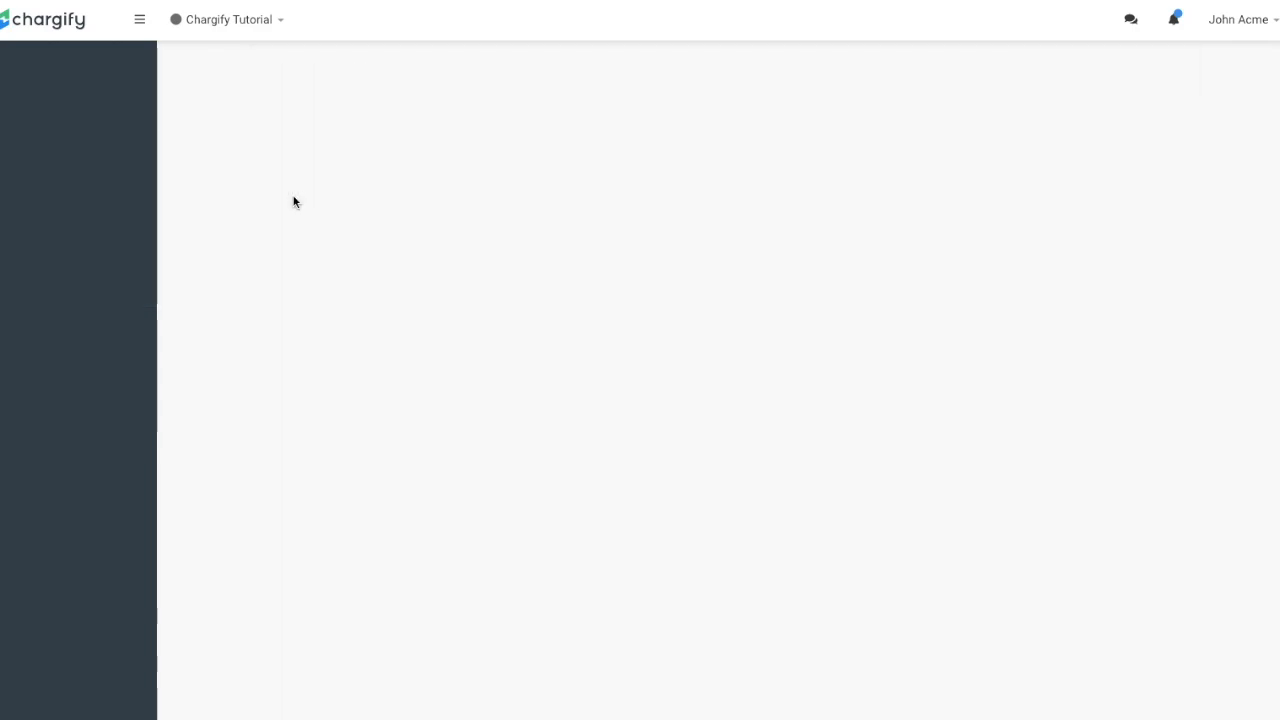
click(1059, 165)
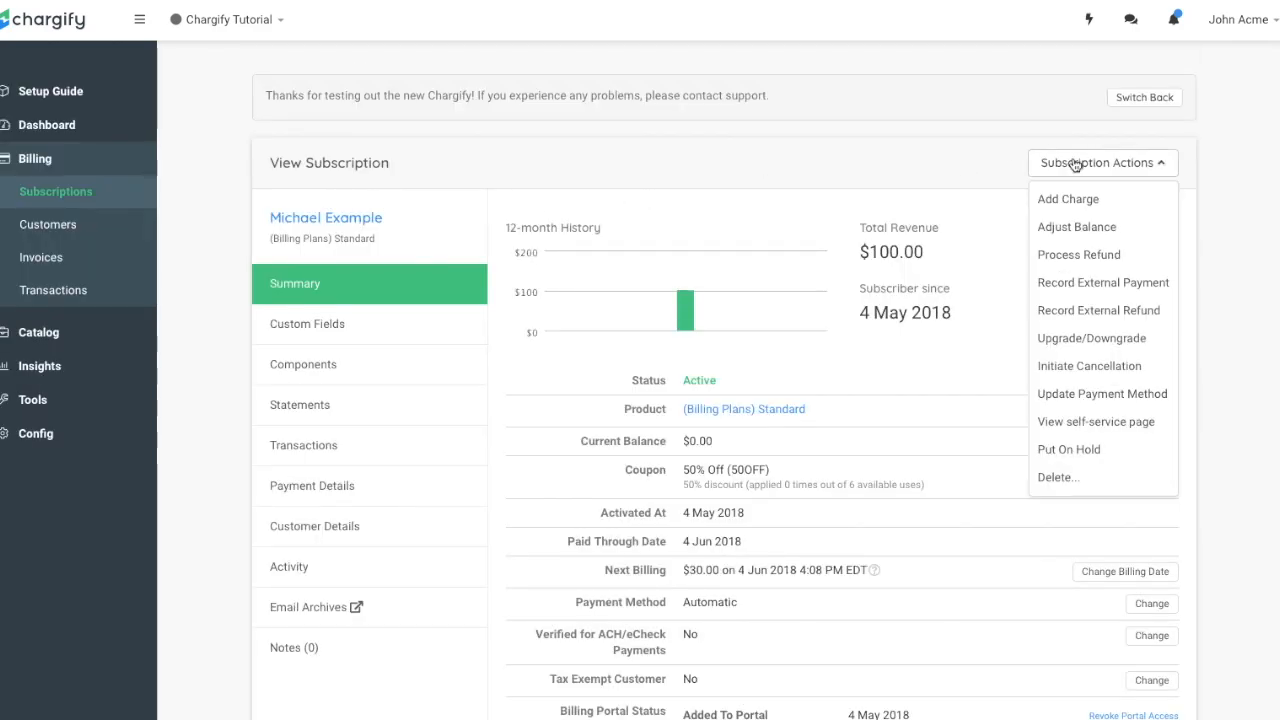
click(1072, 226)
Try the increase and decrease actions for the subscription's balance adjustment.
click(737, 374)
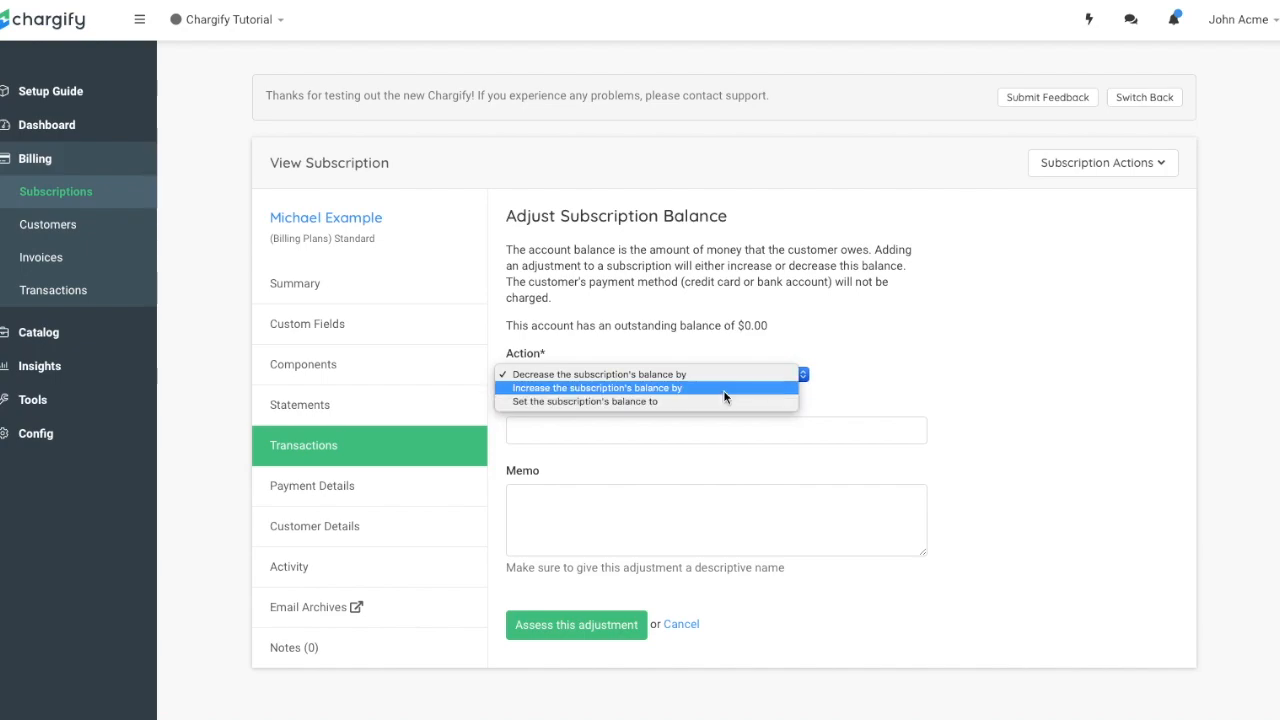
click(725, 390)
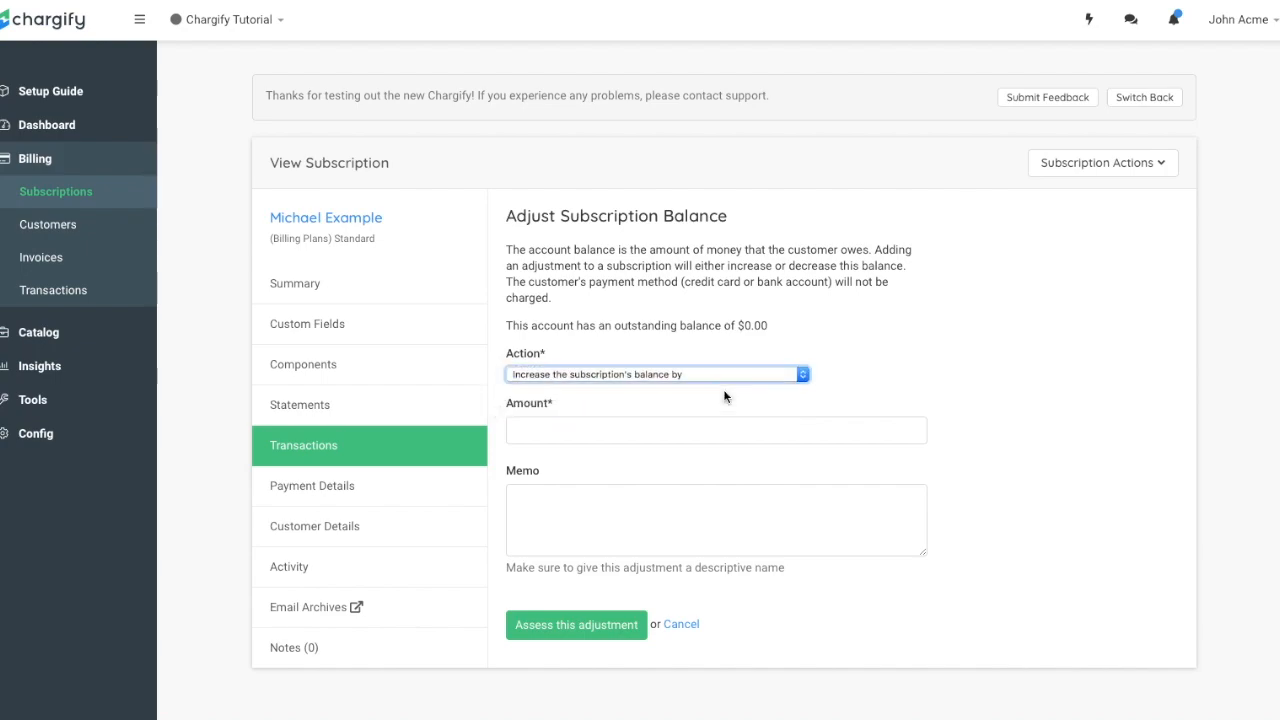
click(800, 375)
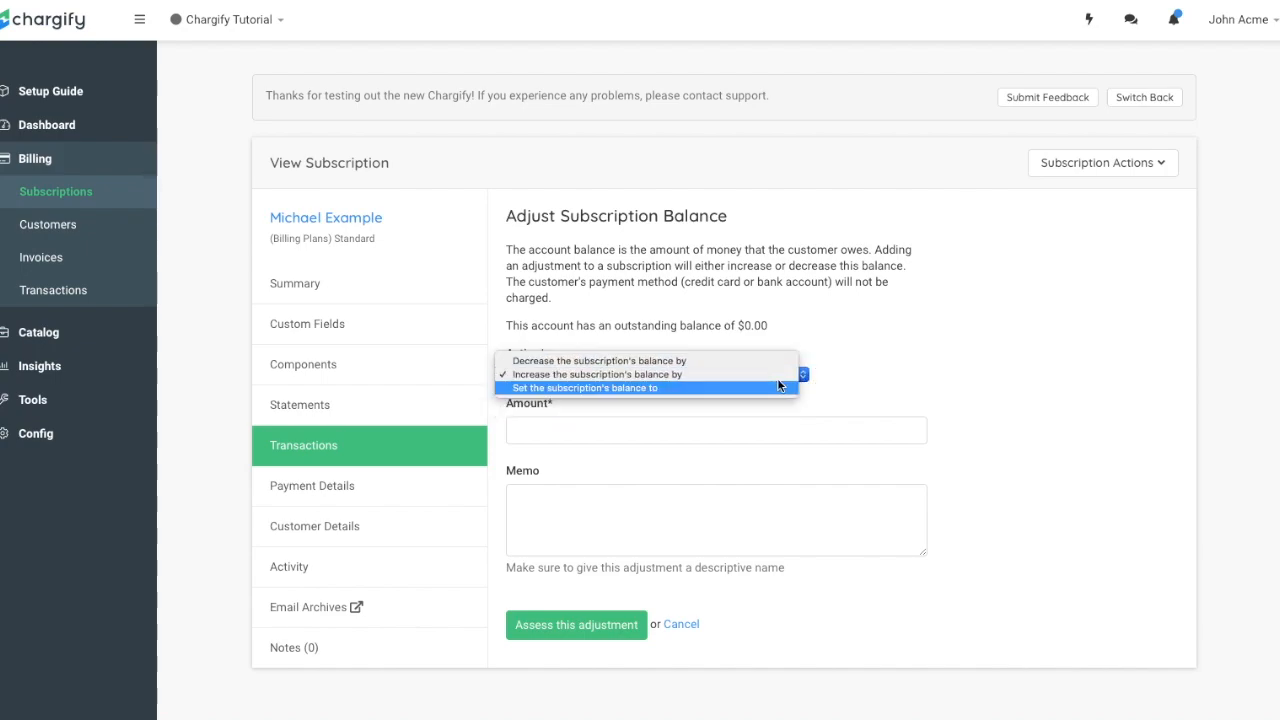
click(748, 363)
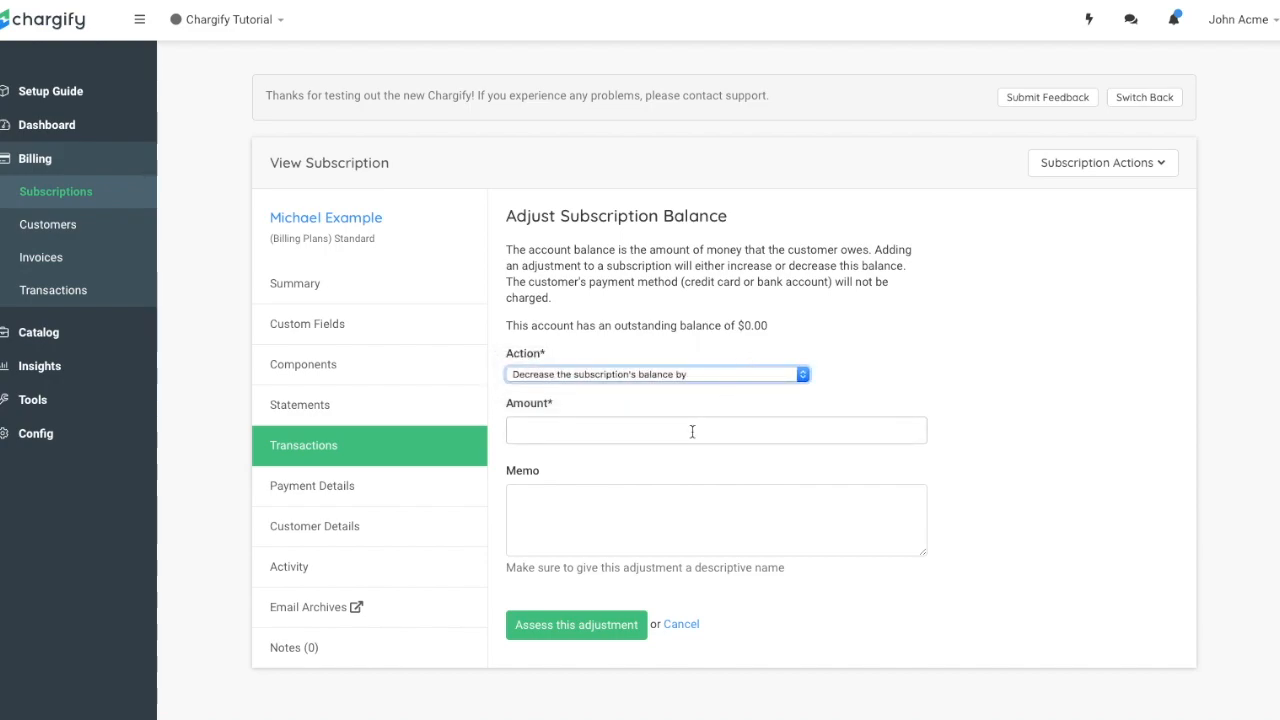
click(718, 376)
click(716, 388)
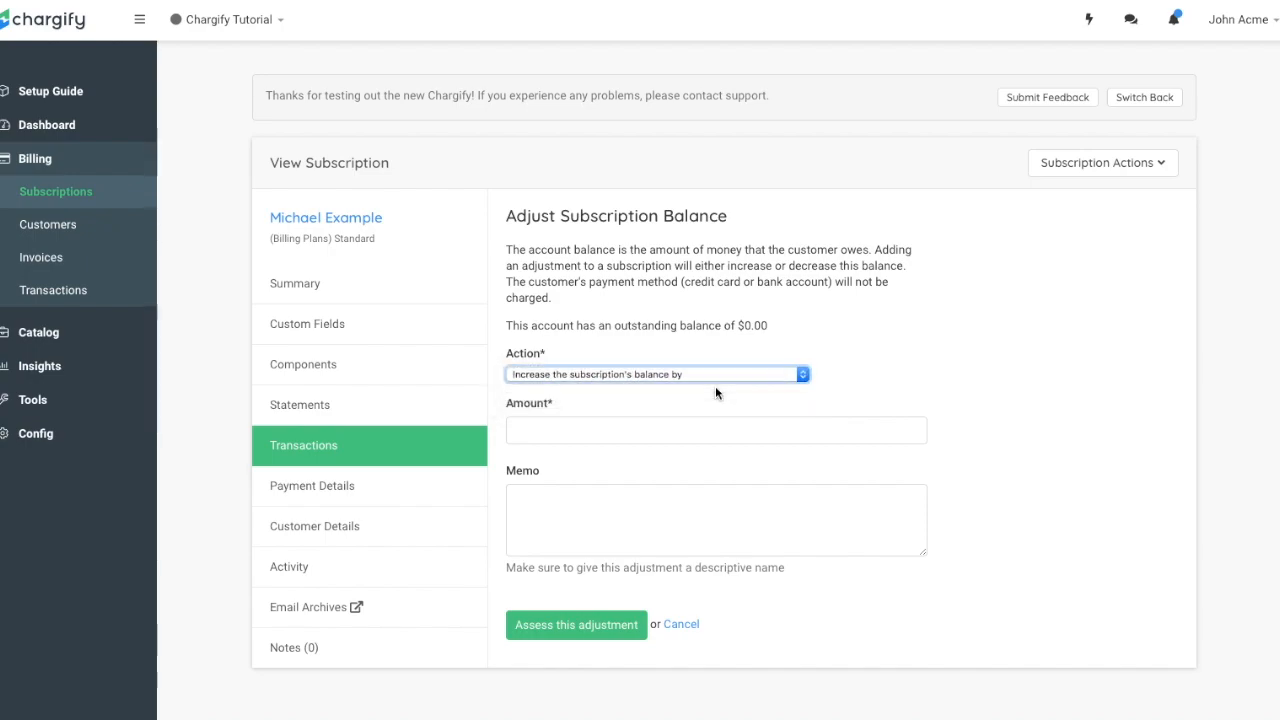
click(679, 432)
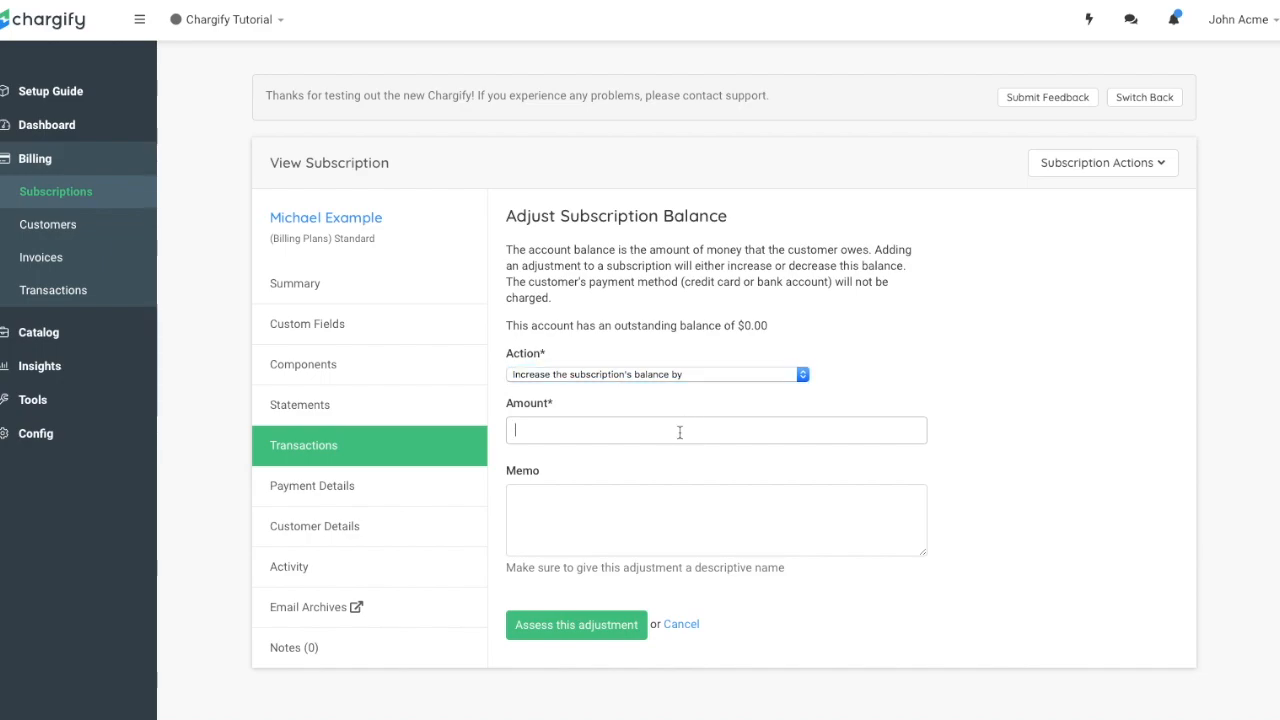
Decrease the subscription's balance by 20 with the memo "this is a $20 credit" and assess the adjustment.
click(614, 374)
click(606, 361)
click(572, 428)
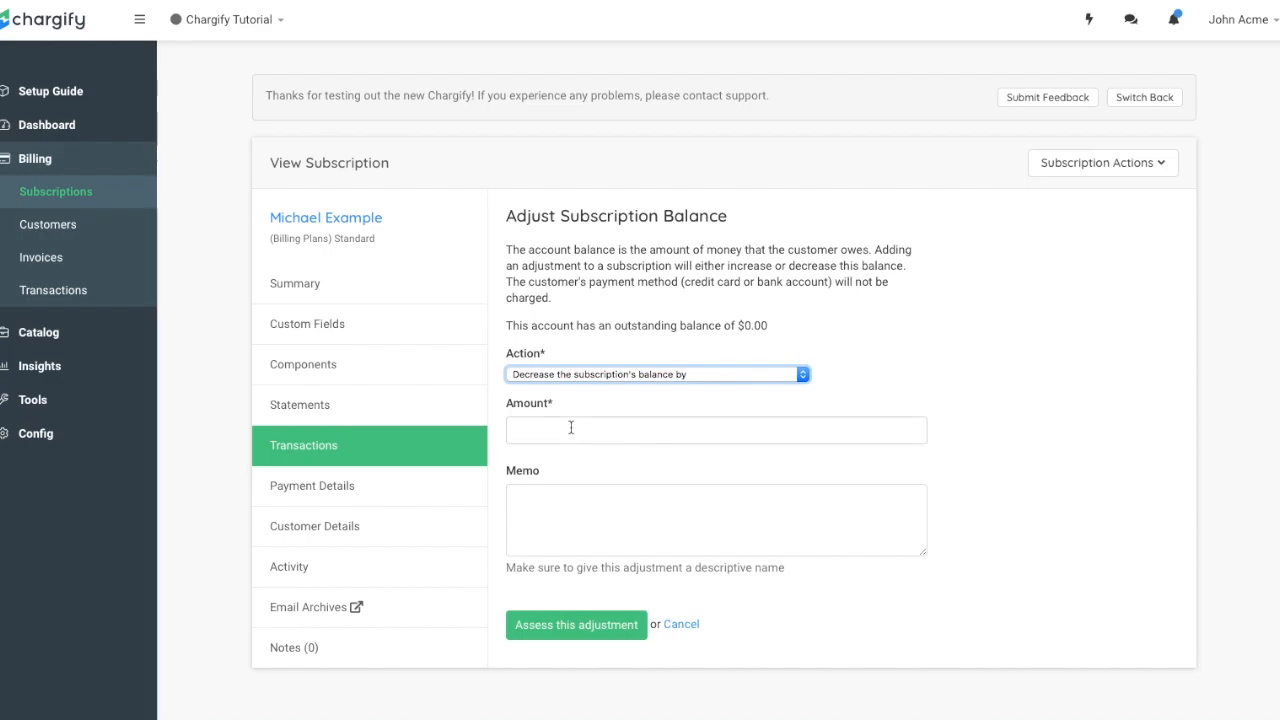
text(20)
text(this is a $)
text(20 credit)
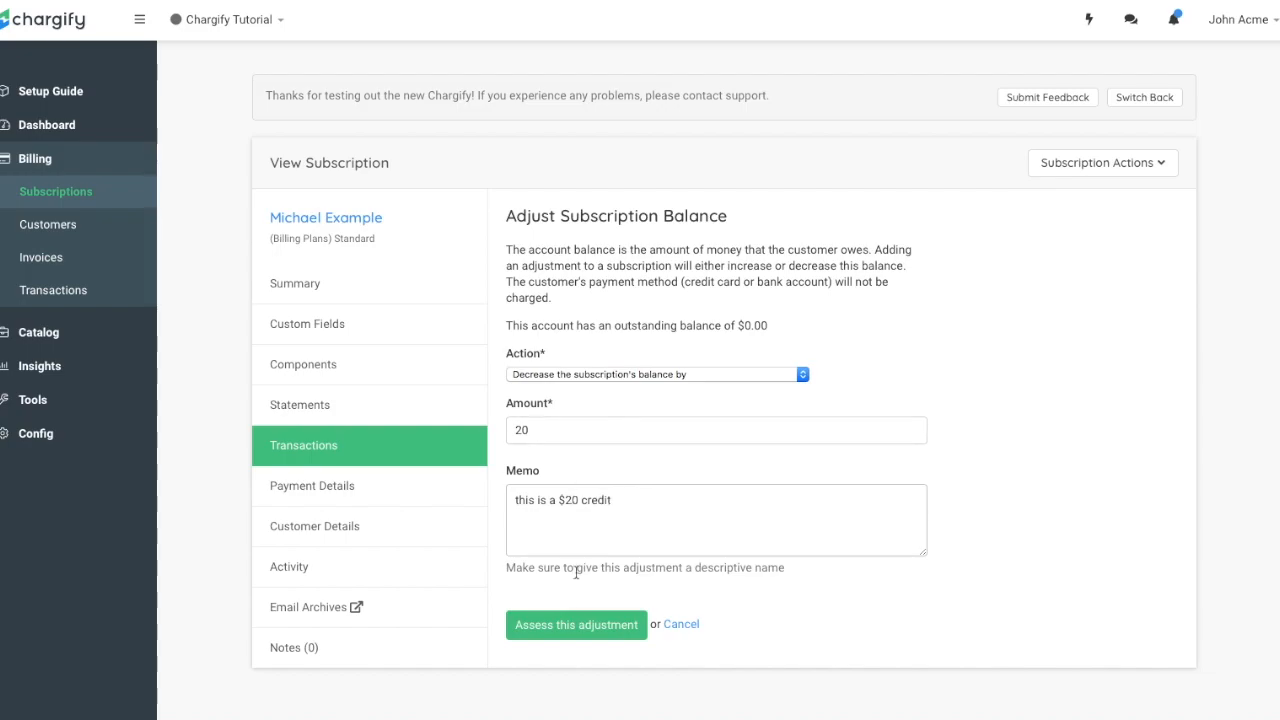
click(579, 620)
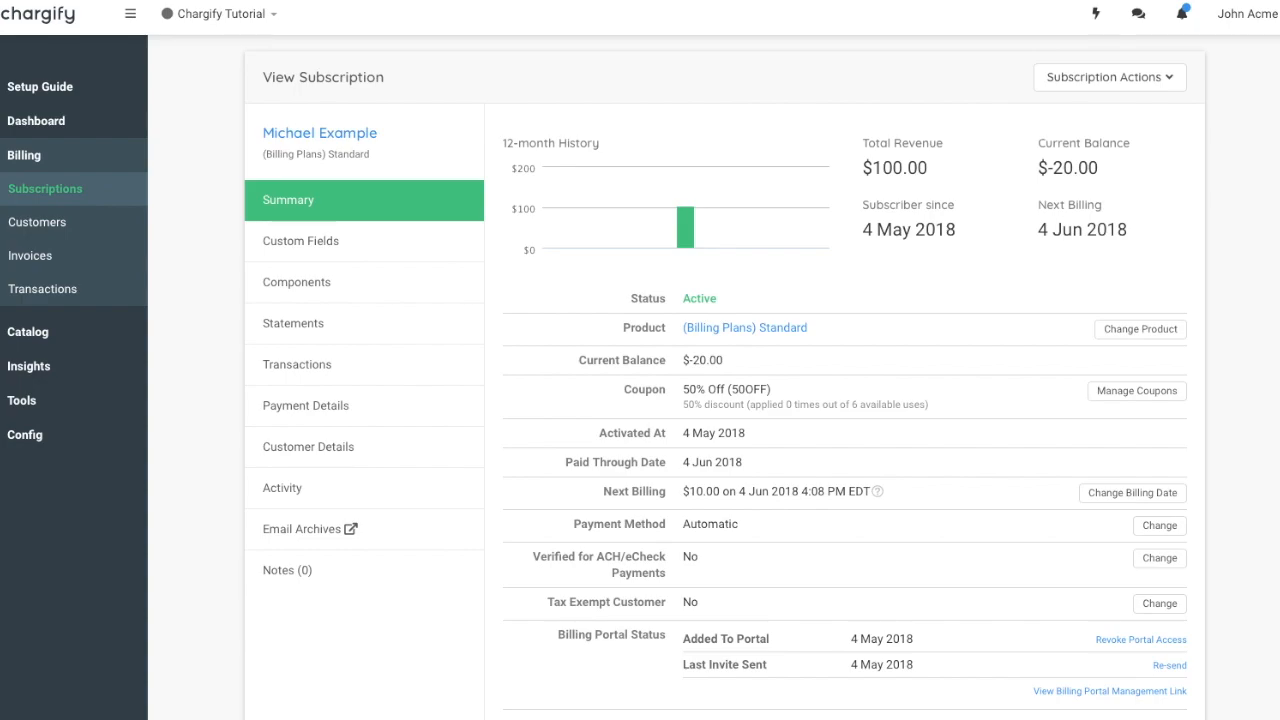
Process a refund of 20 on the 10 May 2018 2:31 PM payment with the memo "this is a refund".
click(1080, 88)
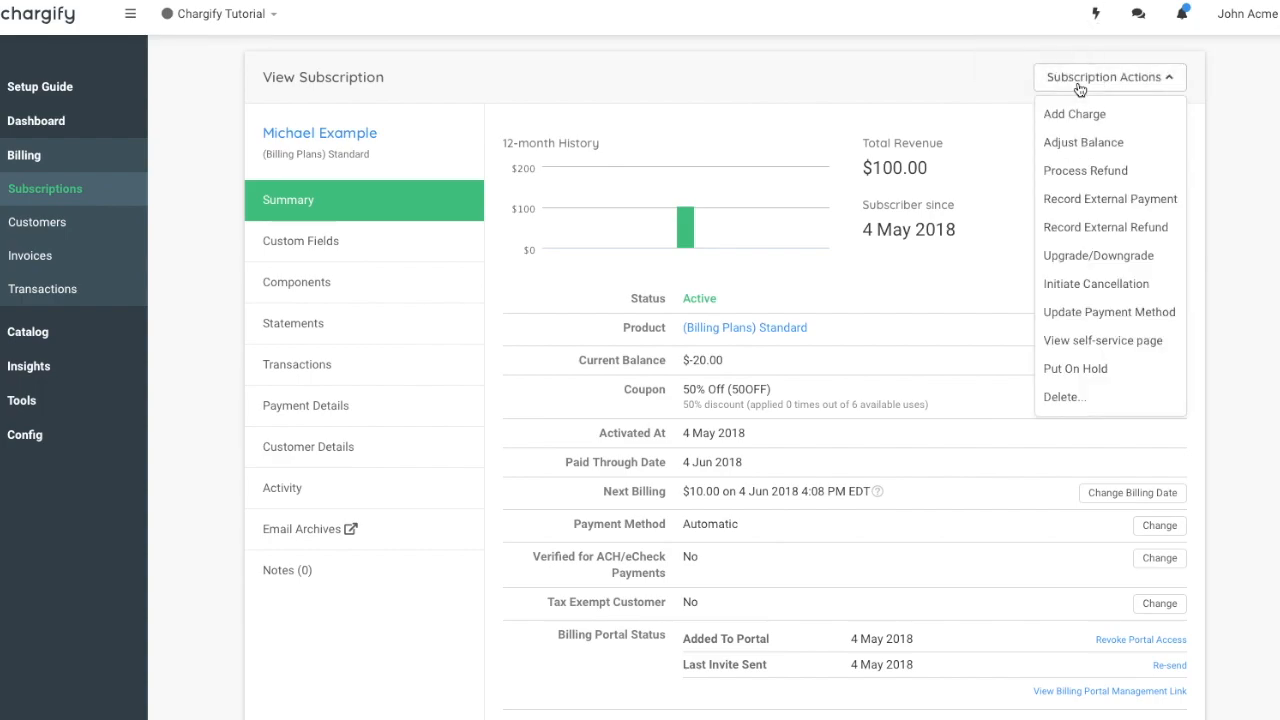
click(1076, 182)
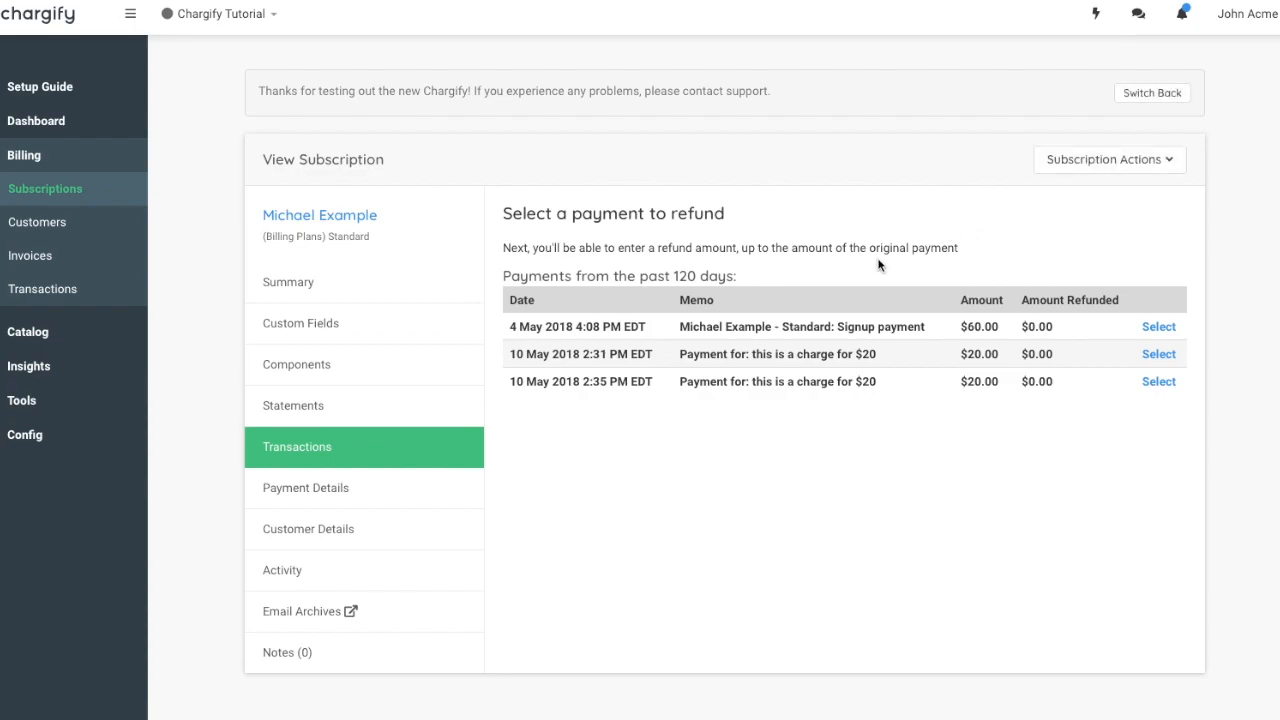
drag(742, 275, 503, 275)
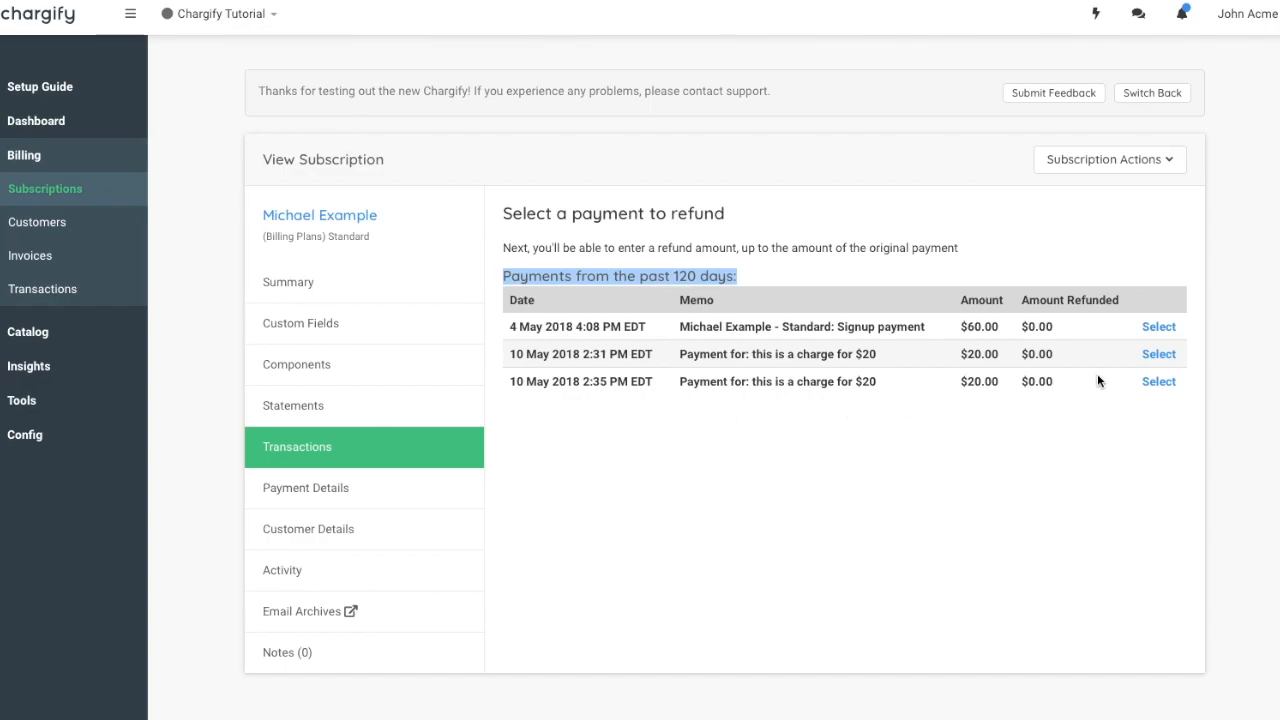
click(1159, 355)
text(20)
key(Tab)
text(this is a refund)
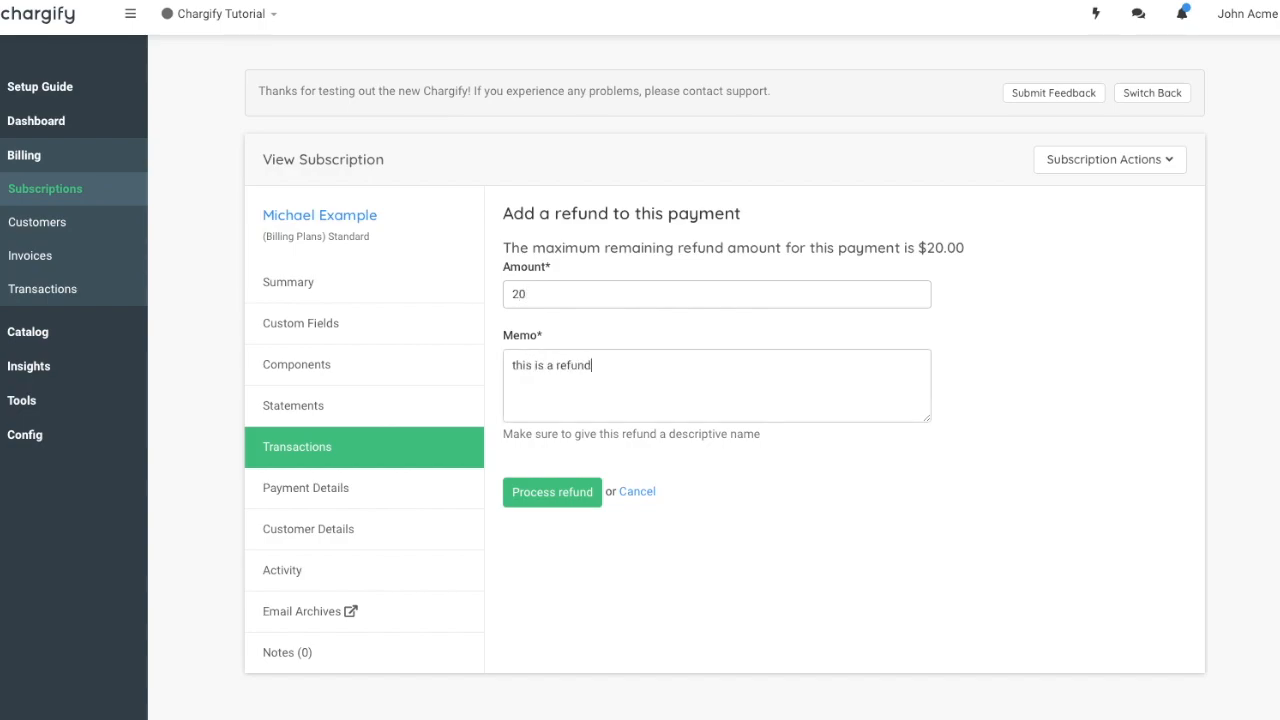
click(583, 495)
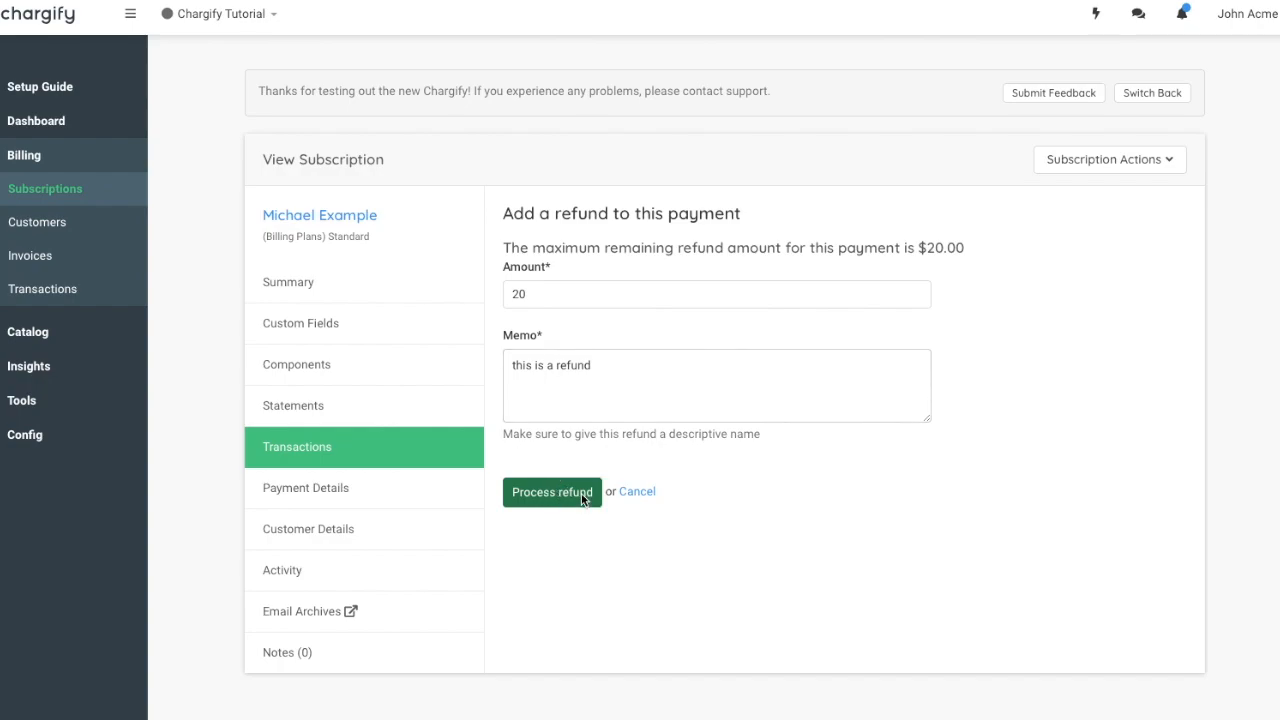
Open the form for recording an external payment on the subscription and read its listed effects.
scroll(581, 500, down, 3)
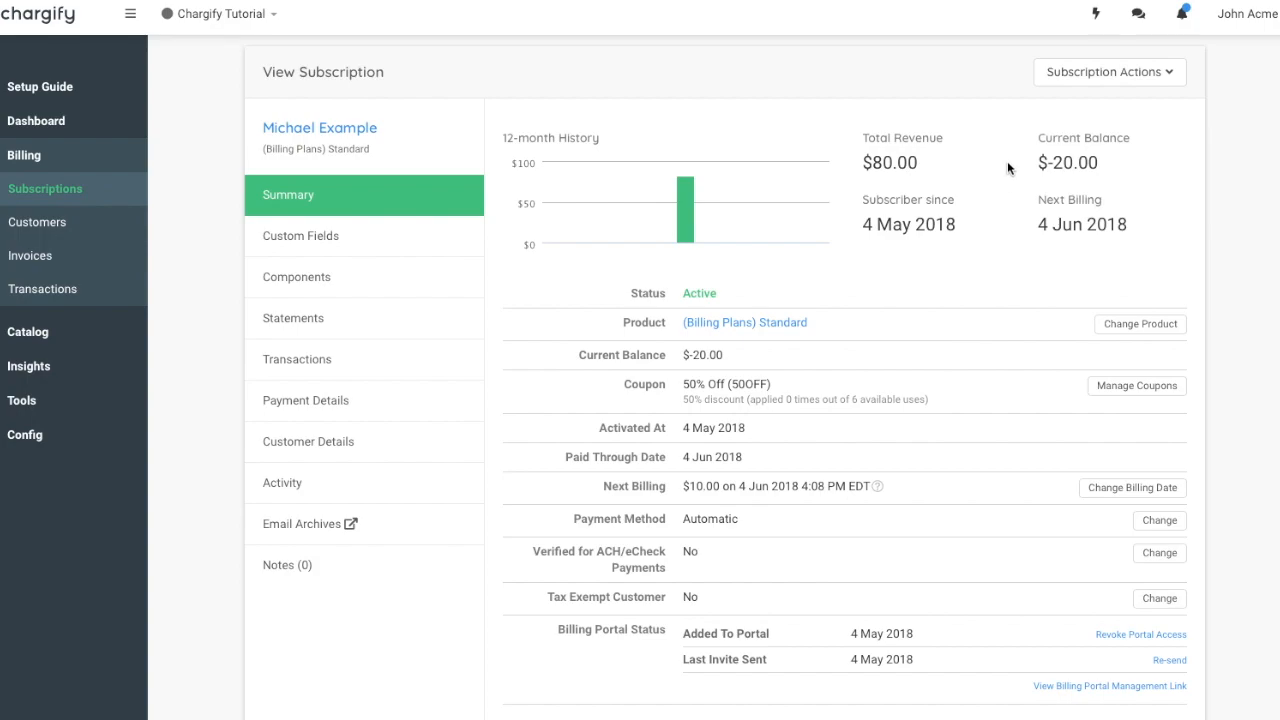
click(1078, 74)
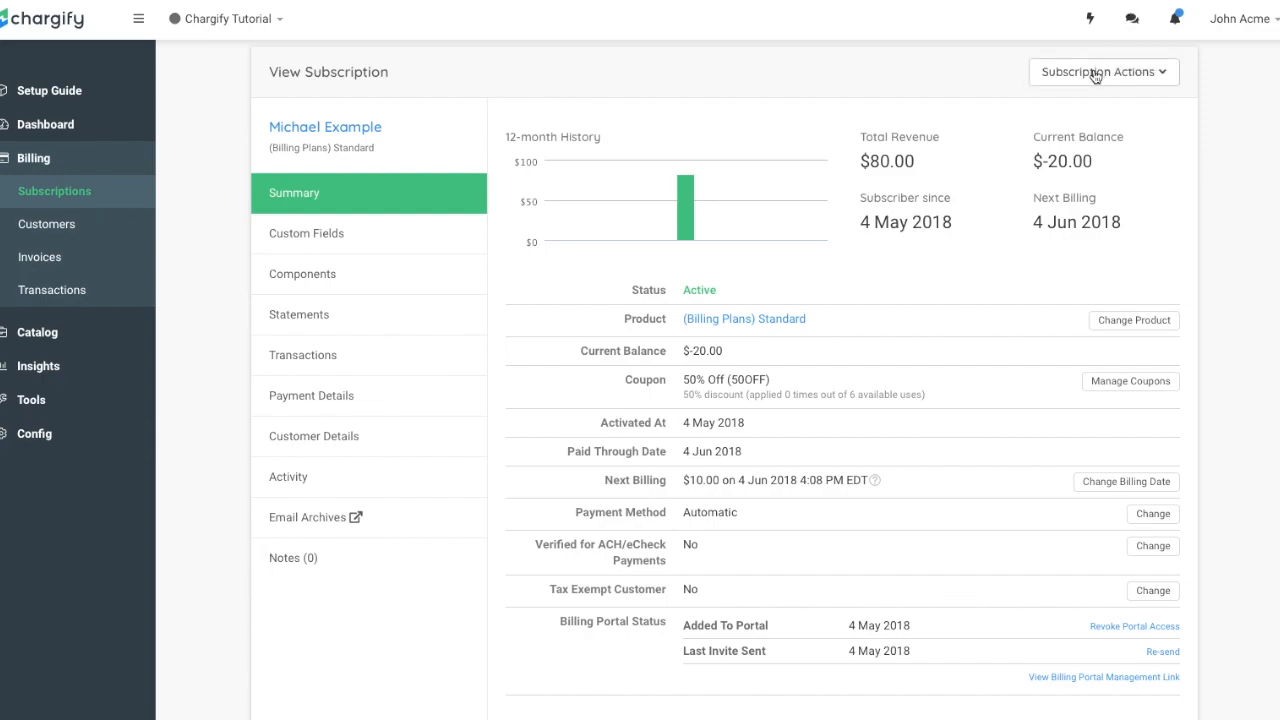
click(1096, 74)
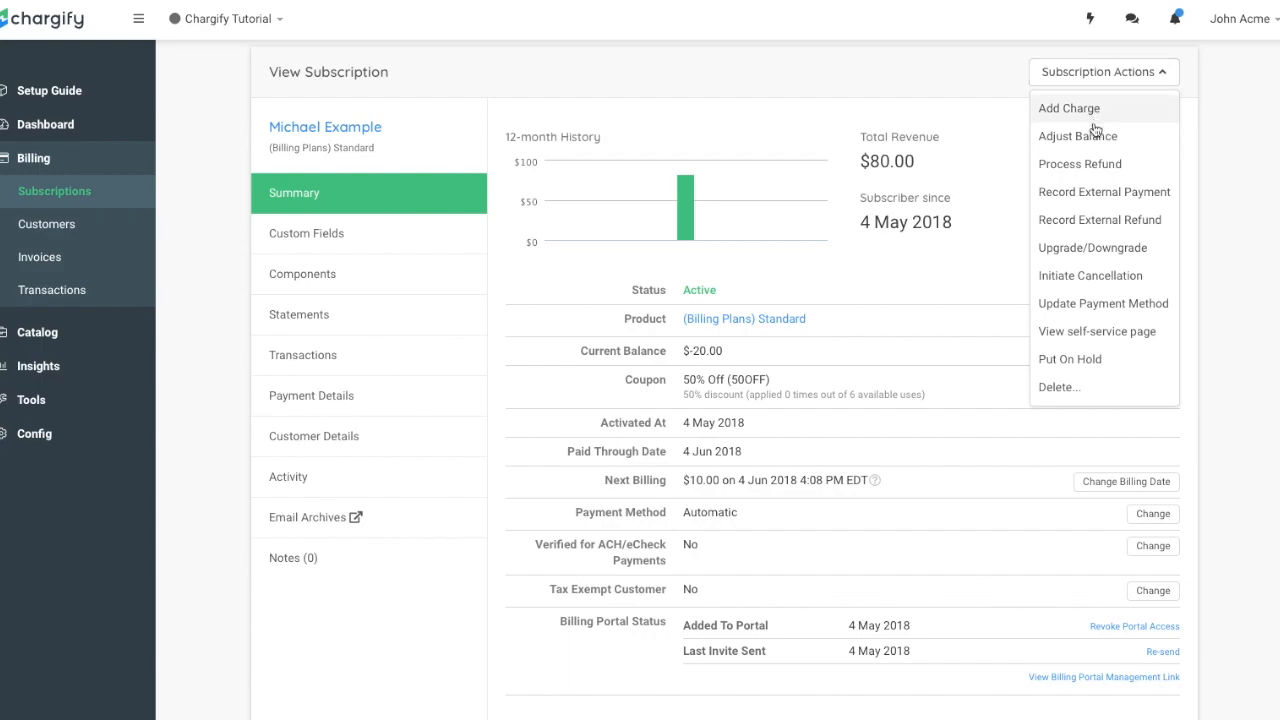
click(1092, 189)
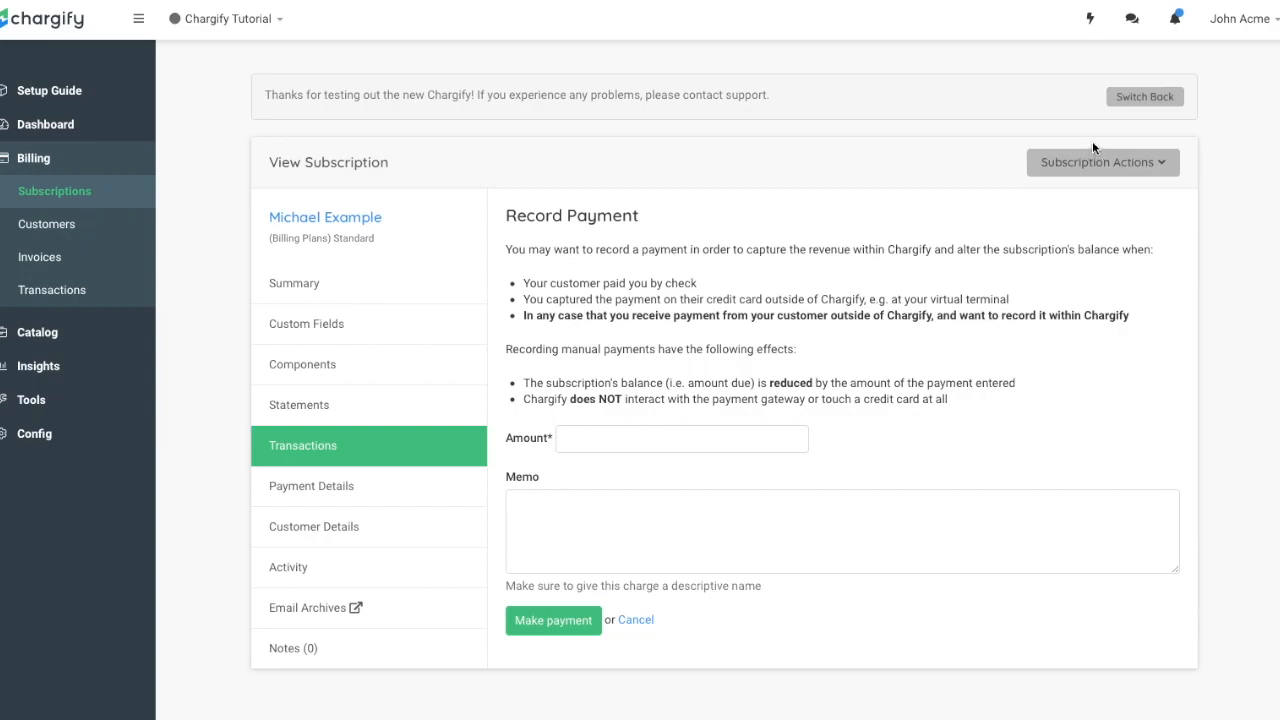
Fill in an external refund for the subscription with an amount of 20 and the memo "this is a refund".
click(1100, 164)
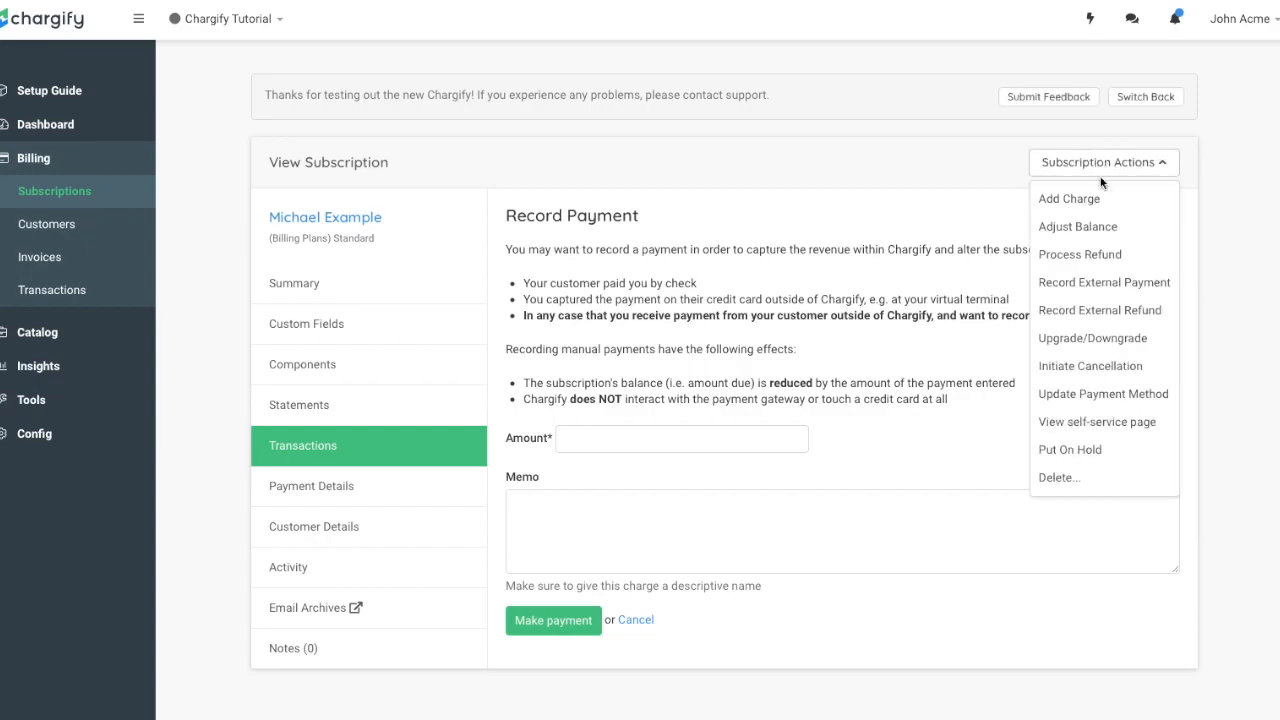
click(1097, 316)
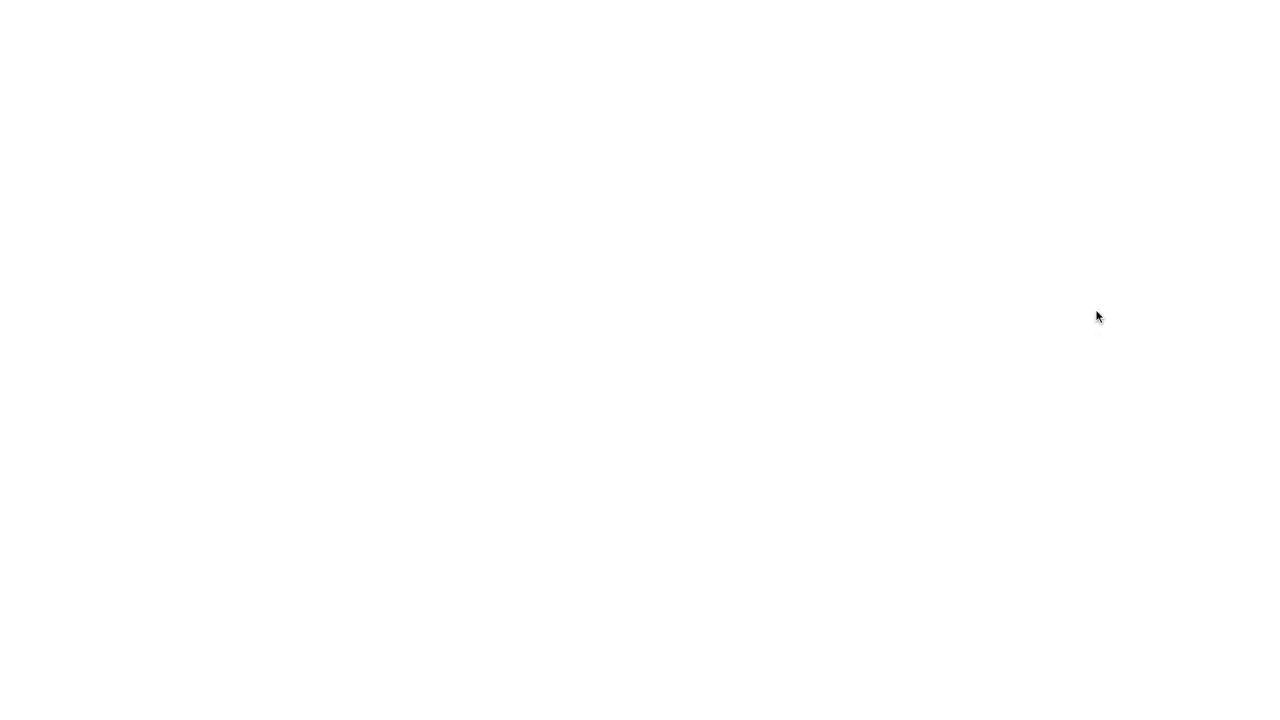
click(857, 373)
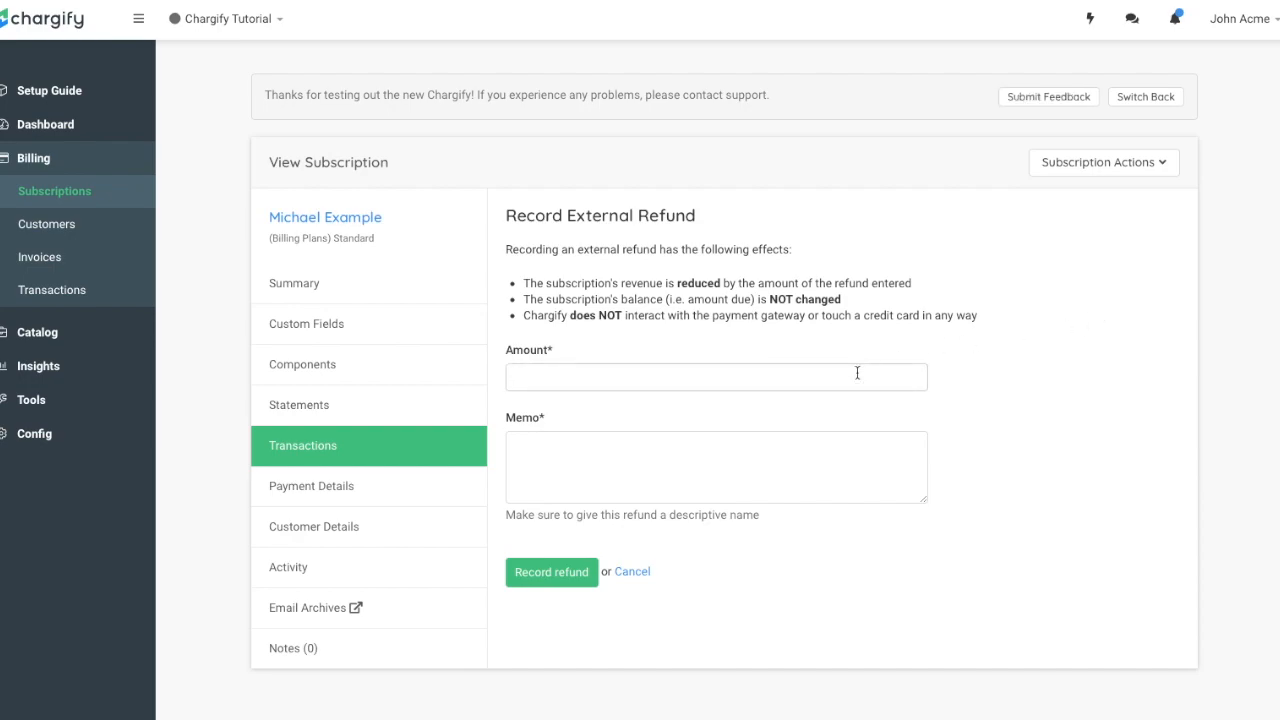
text(20)
click(760, 446)
text(this is a )
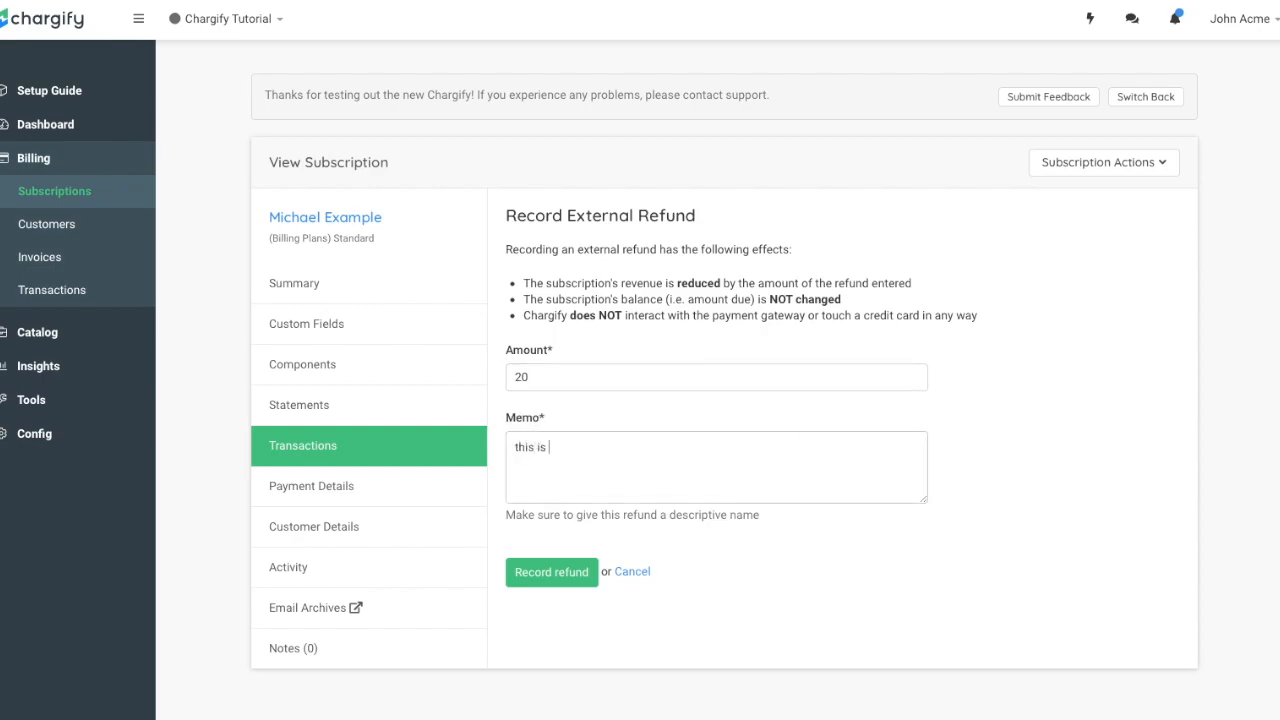
text(refund)
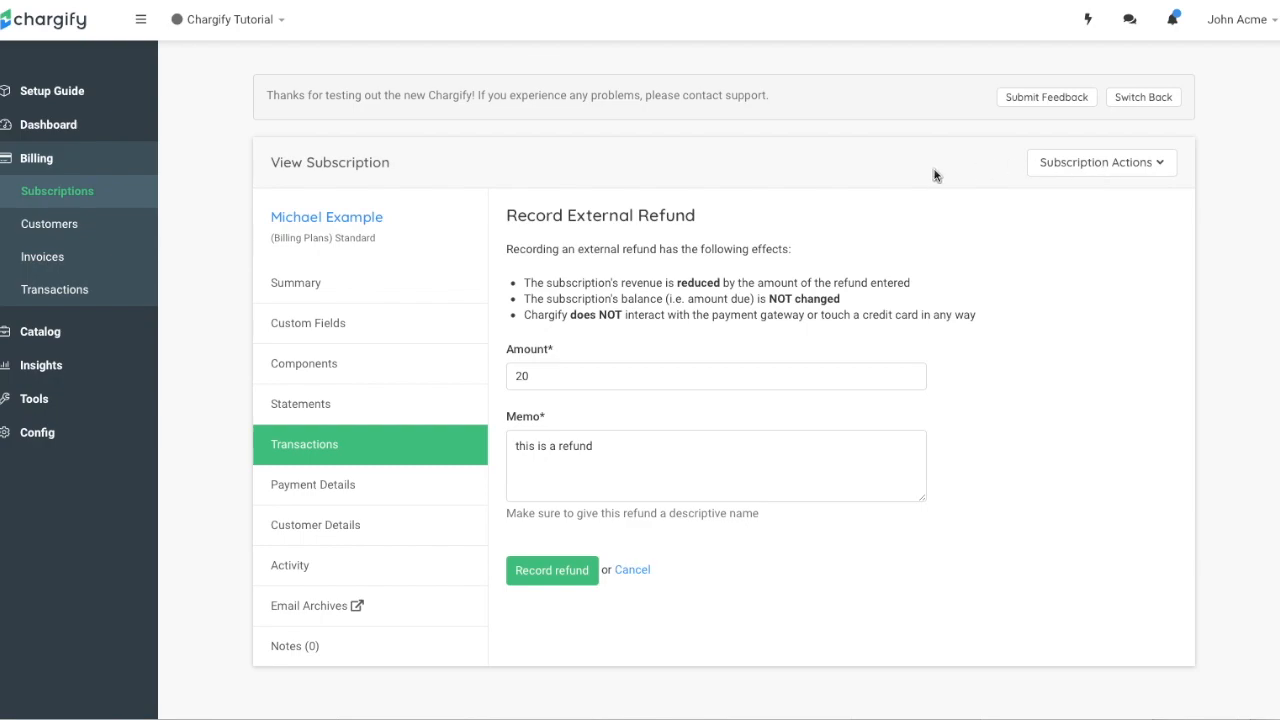
Open the subscription's Upgrade/Downgrade page and read the effects, highlighting the line about the prorated credit.
click(1060, 168)
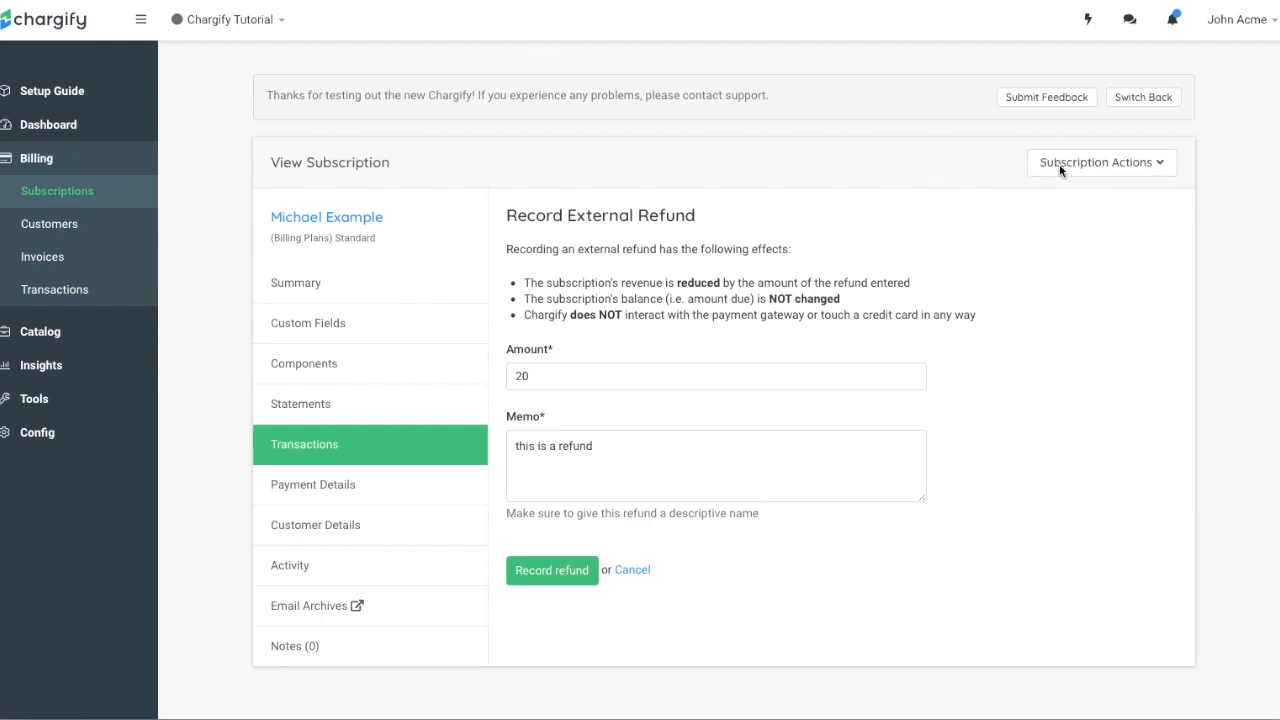
click(1060, 168)
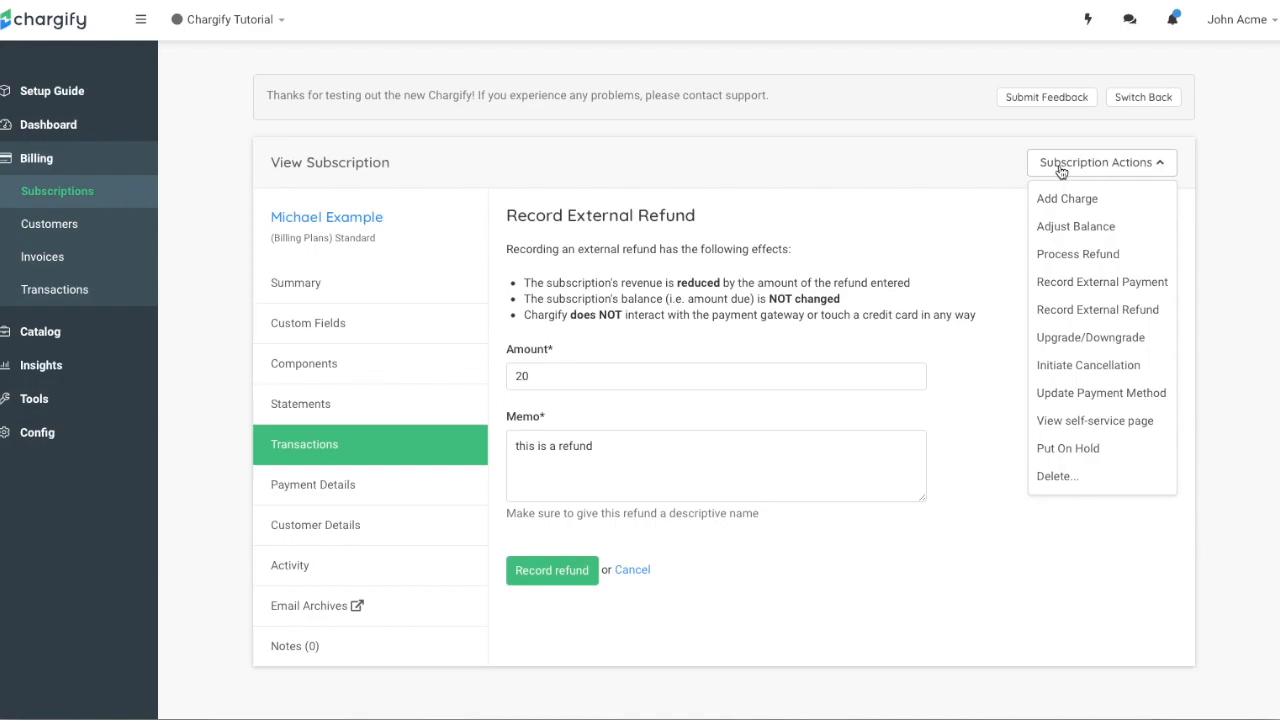
click(1086, 346)
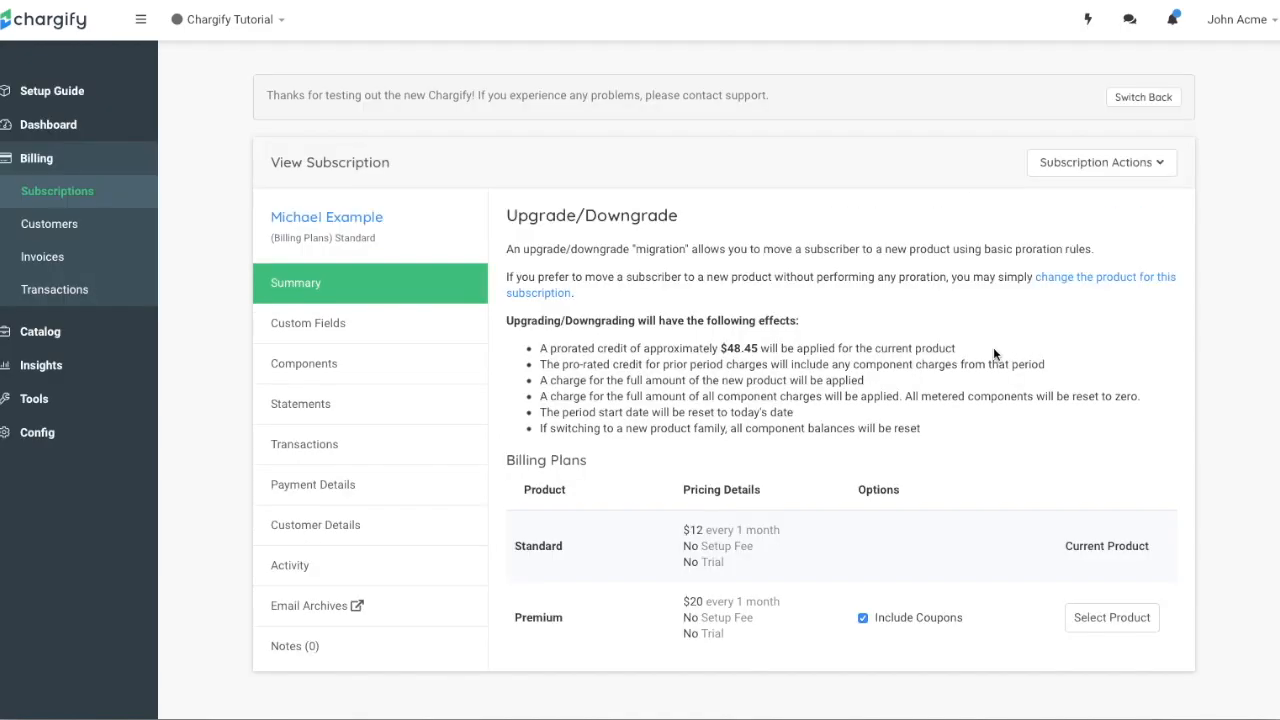
drag(958, 352, 540, 348)
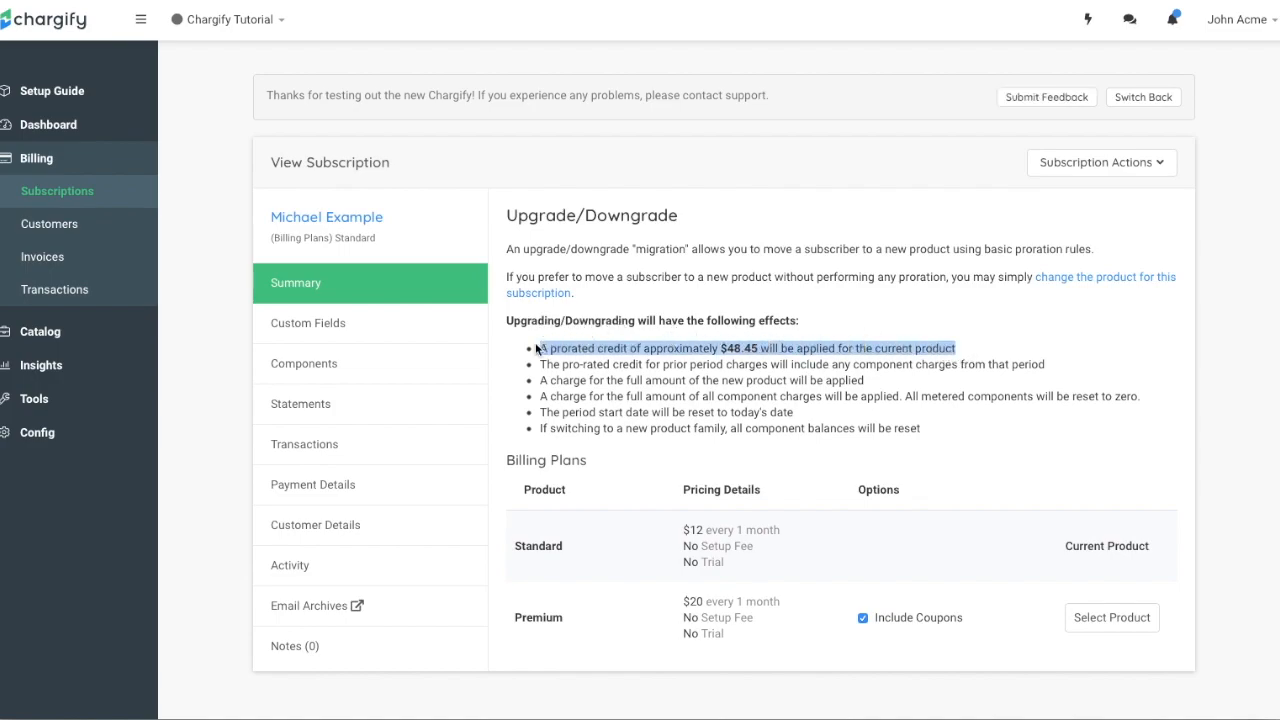
click(507, 367)
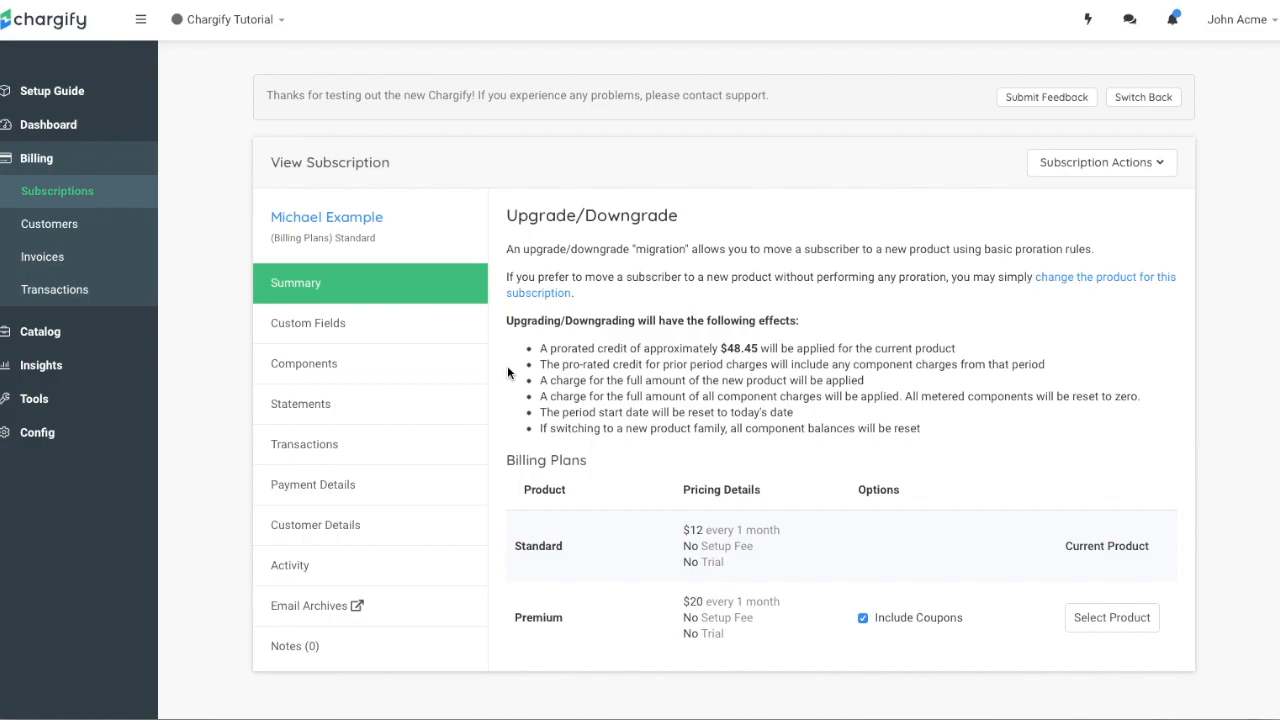
Open the subscription's product version settings and examine the current version and the option to change to version 1.
click(283, 285)
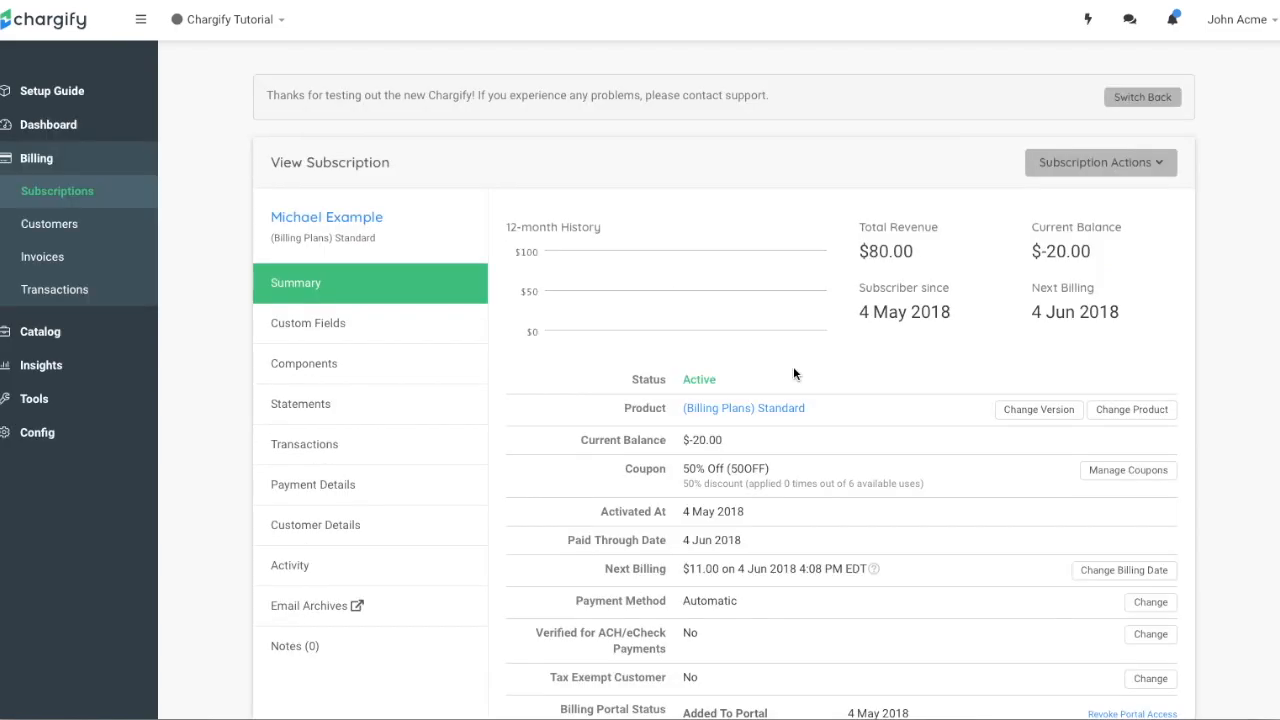
click(1045, 411)
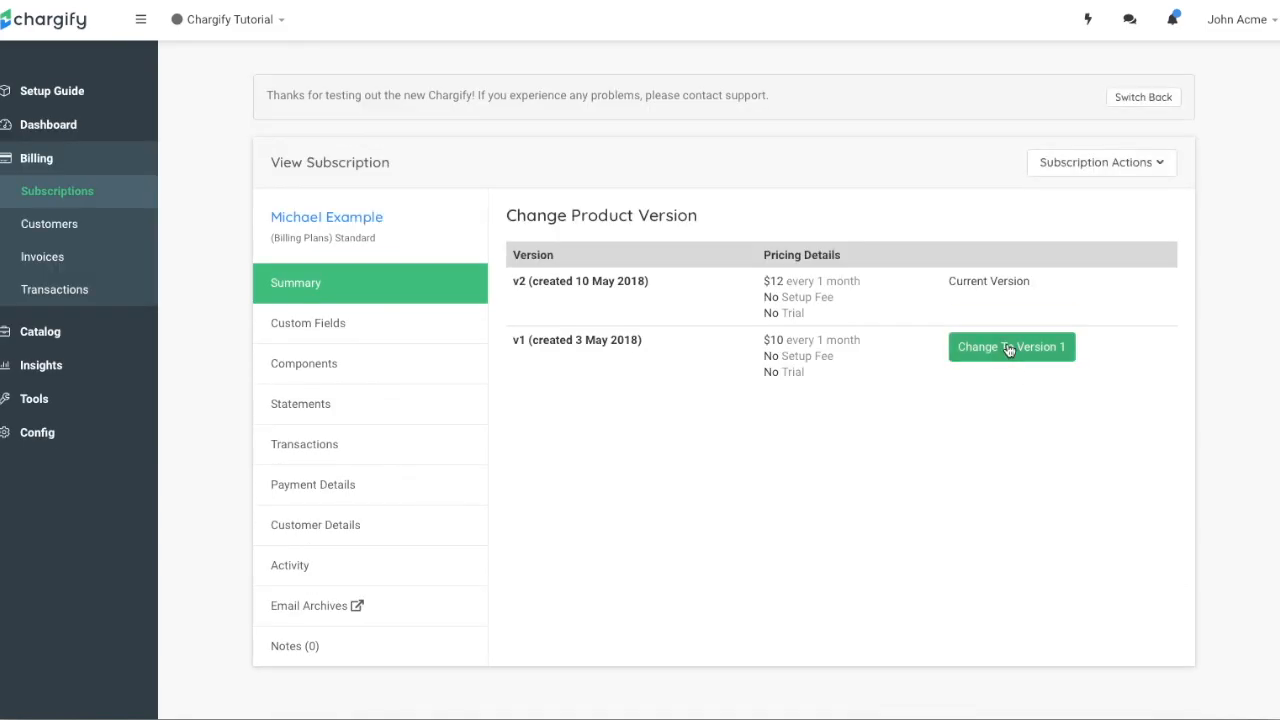
drag(950, 282, 1037, 285)
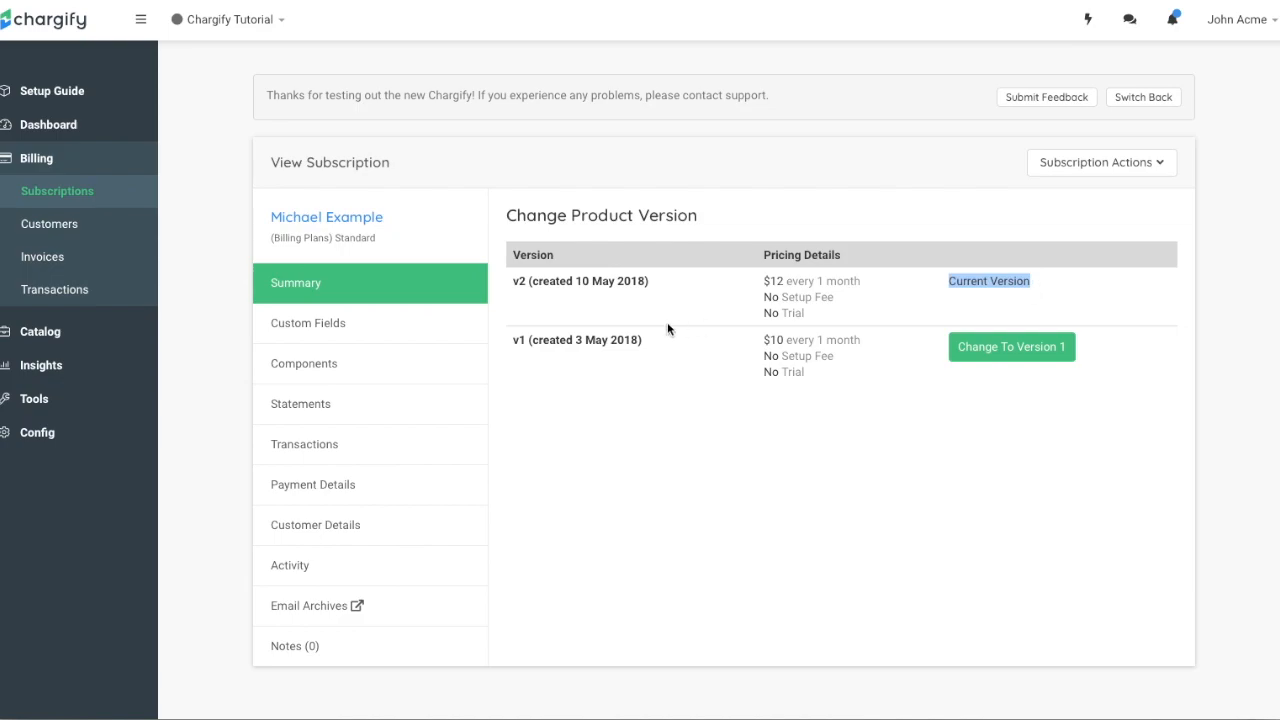
drag(649, 281, 509, 283)
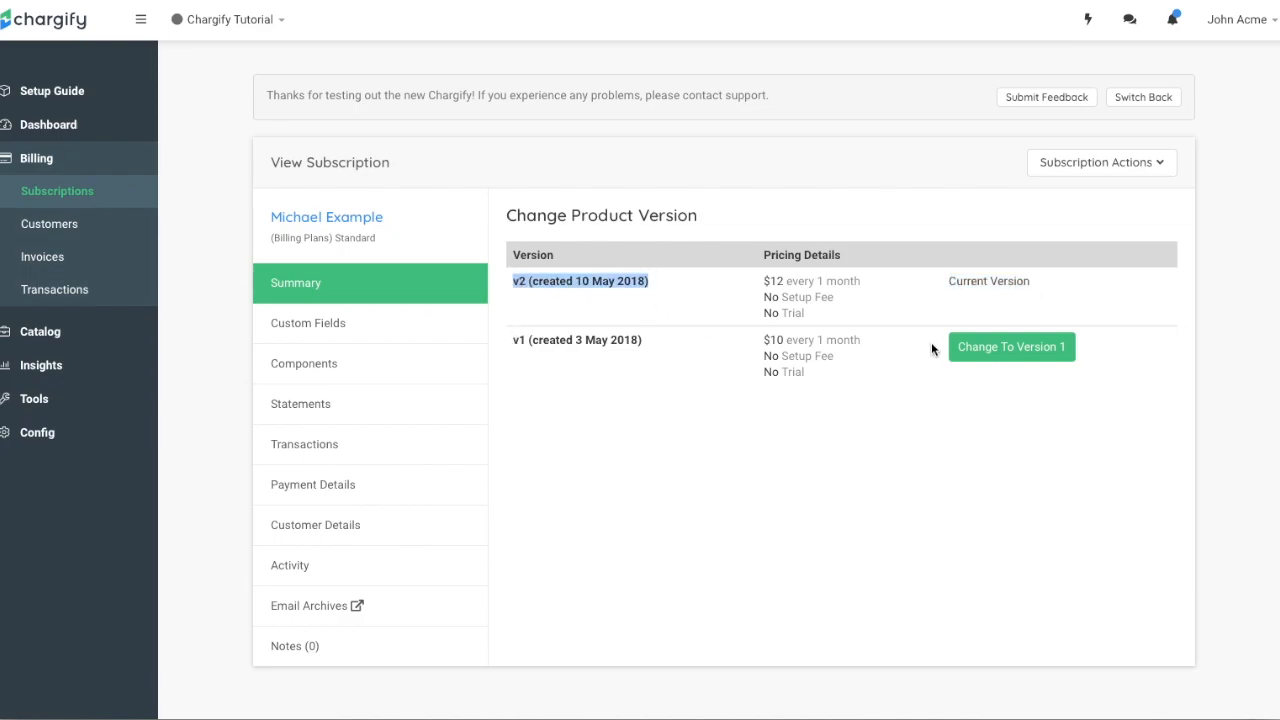
click(969, 347)
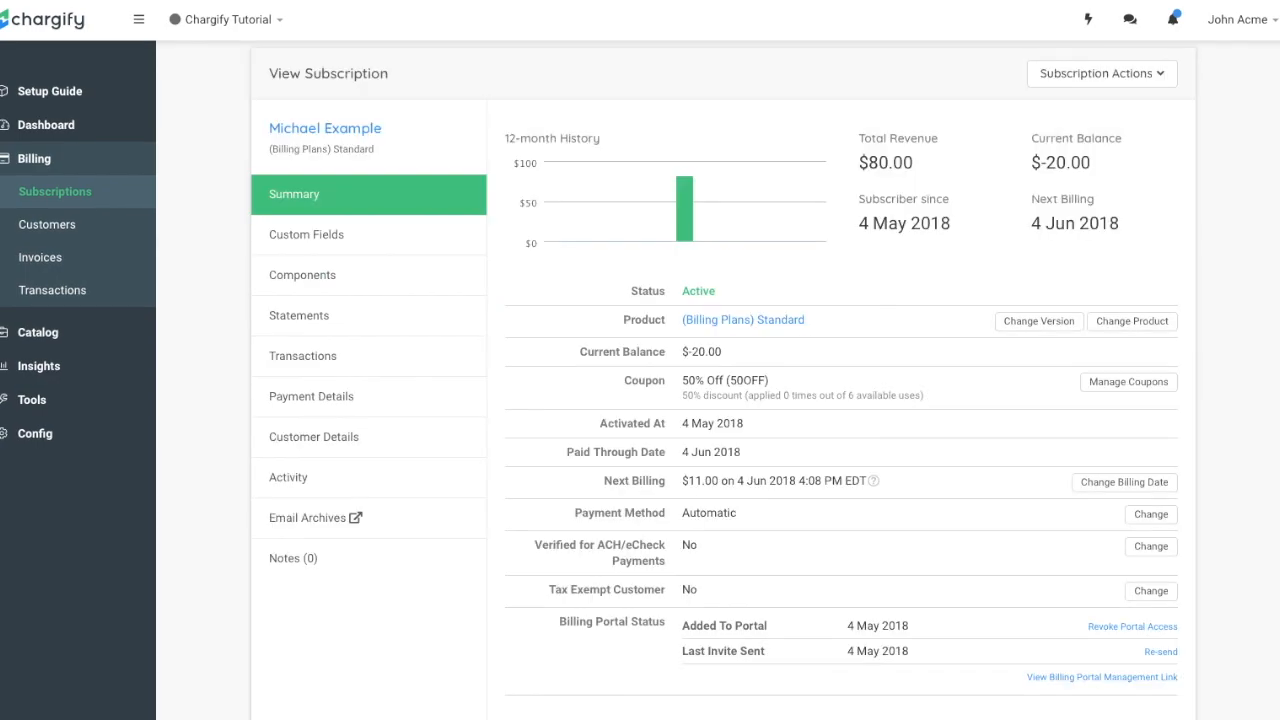
Open the subscription's cancellation page and read its effects, highlighting the lines about card charges, refunds or prorations, and reactivation.
click(1108, 86)
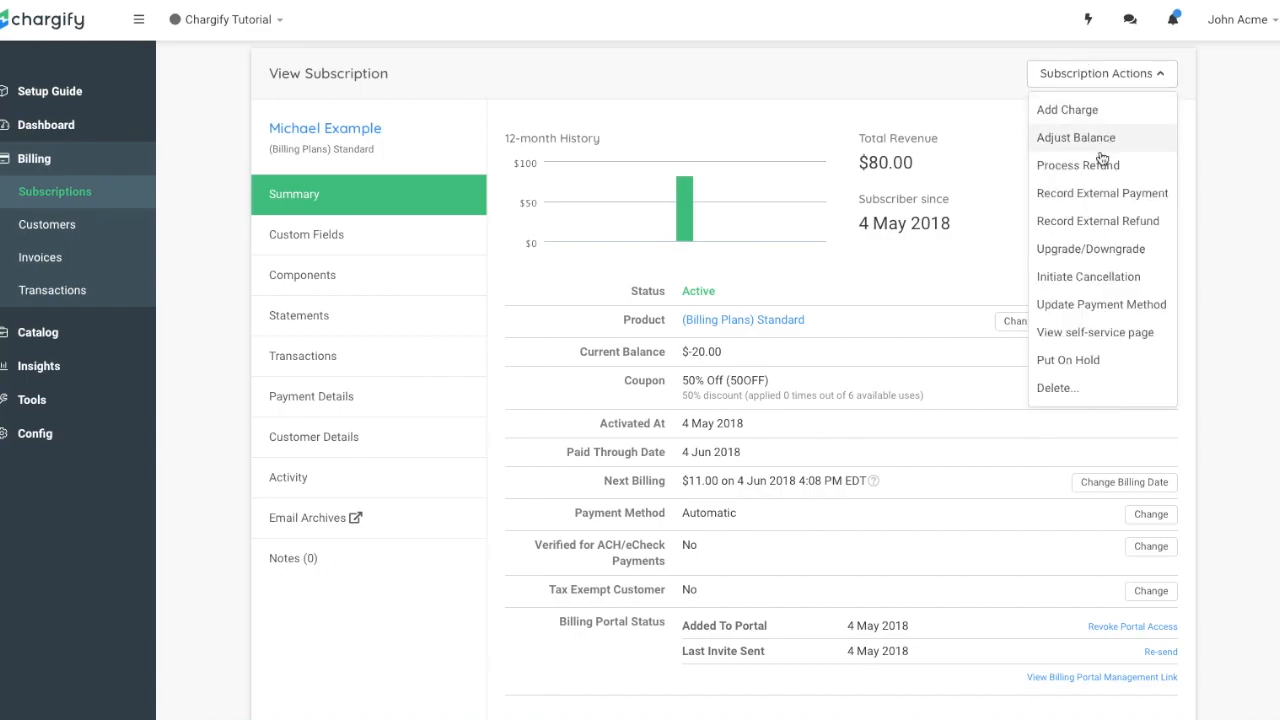
click(1096, 285)
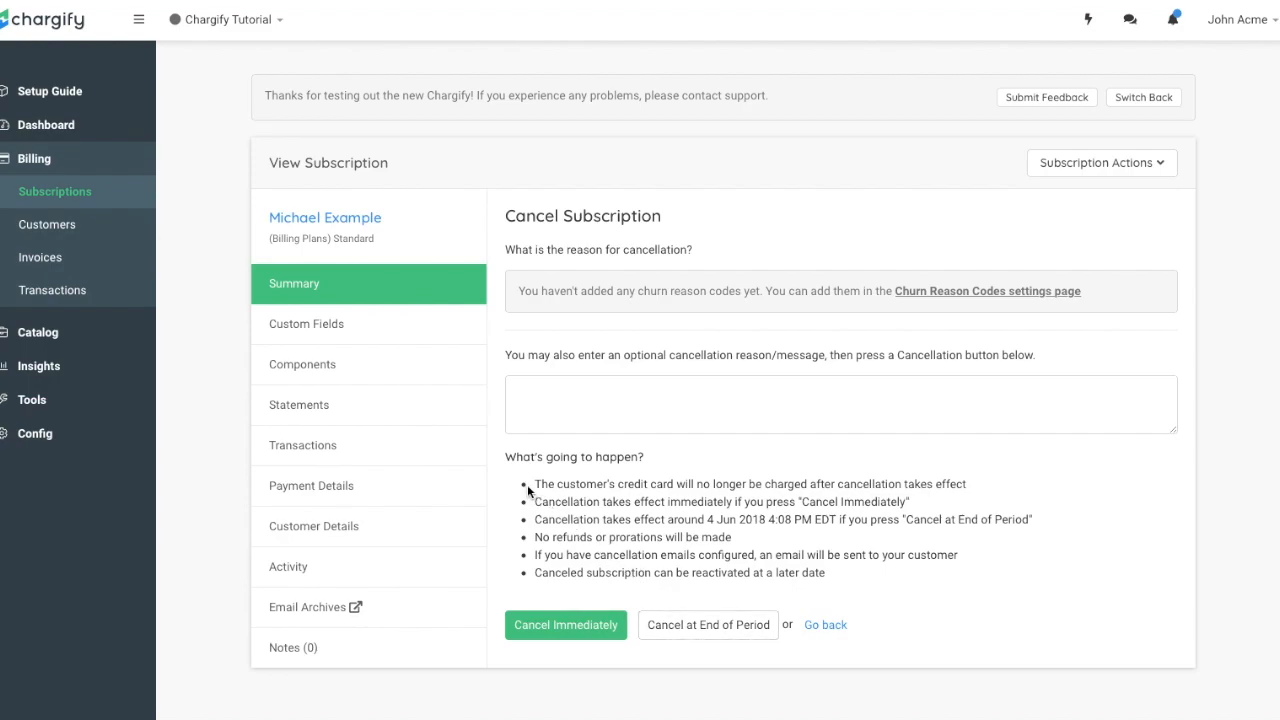
drag(534, 486, 973, 486)
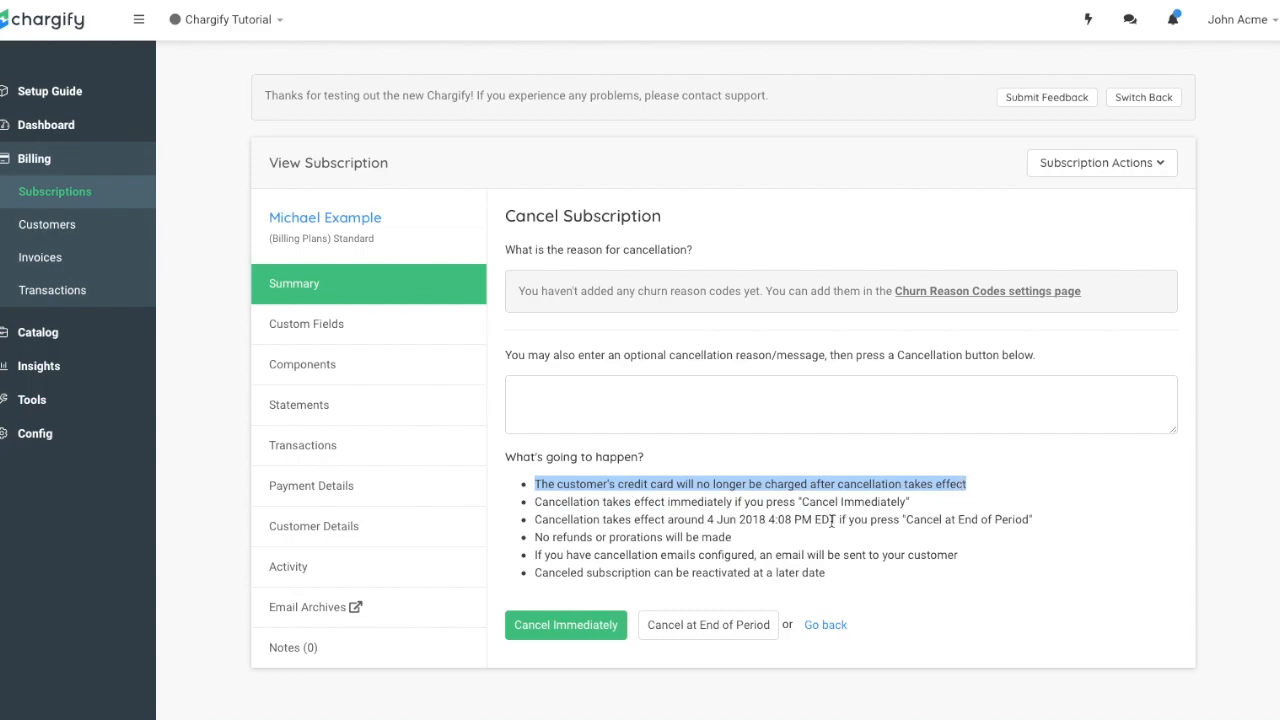
drag(531, 537, 735, 538)
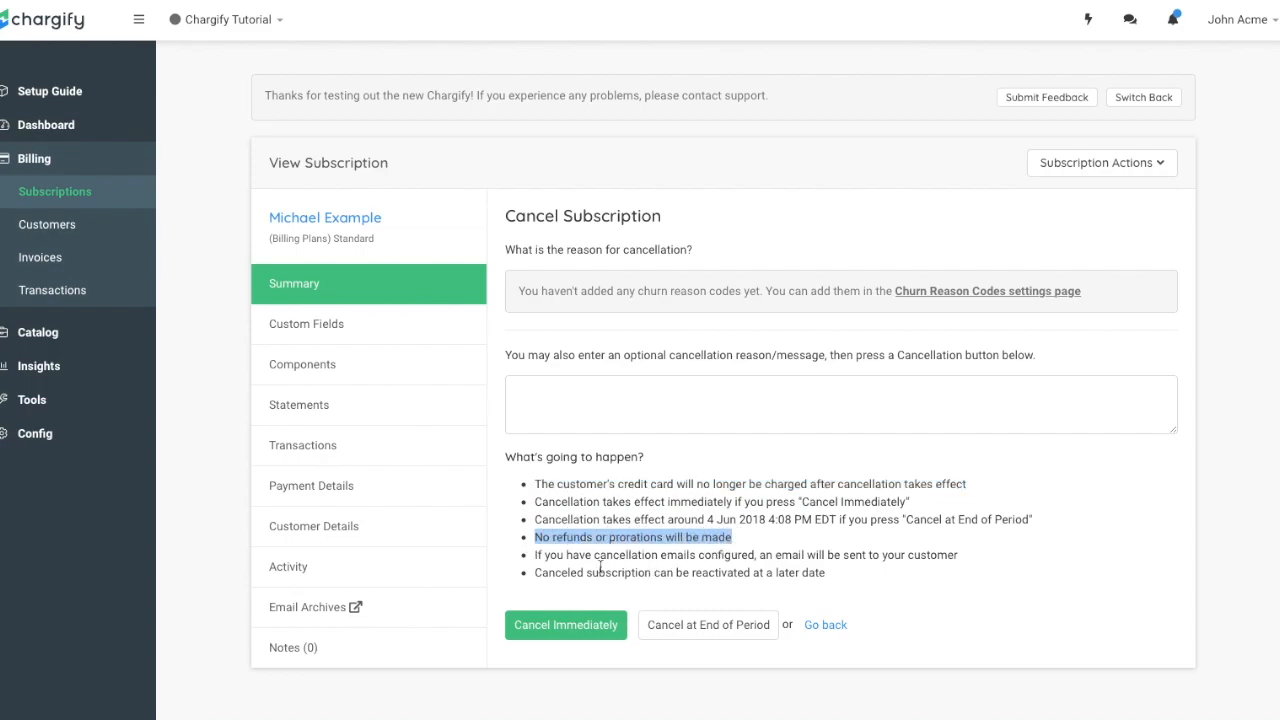
drag(535, 572, 637, 580)
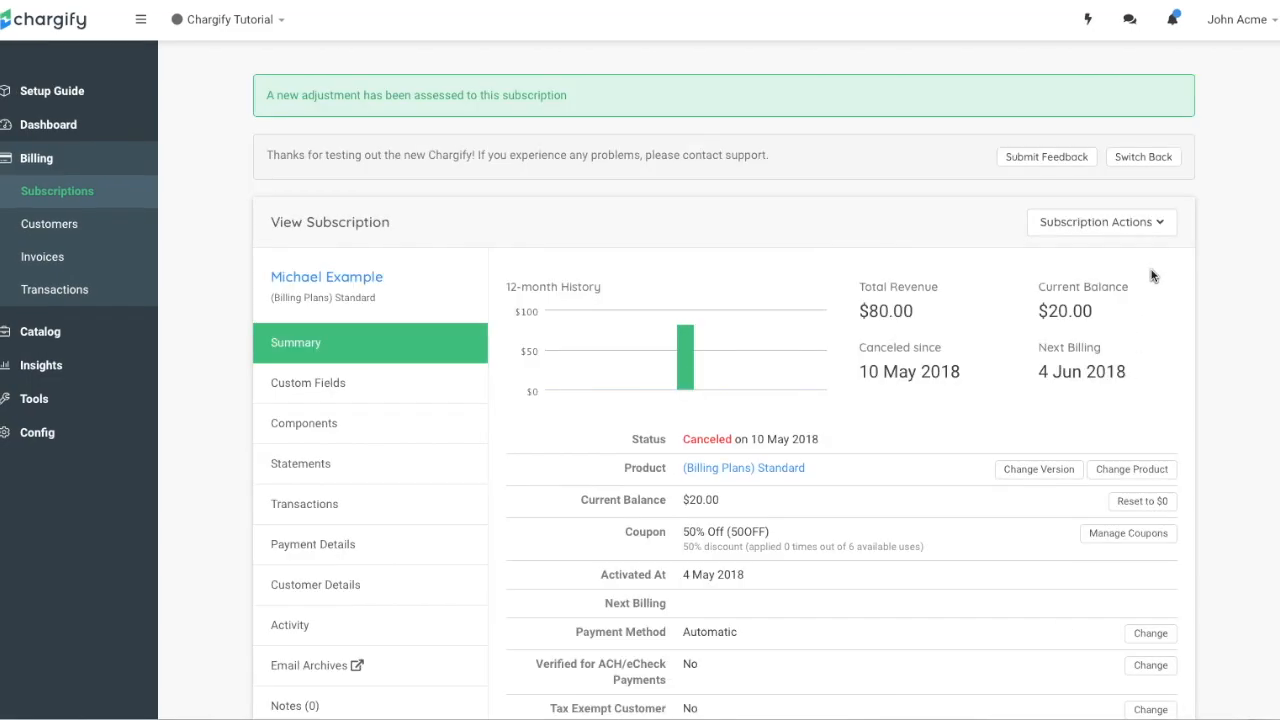
Reactivate the canceled subscription with the option not to reset the existing balance enabled.
click(1137, 224)
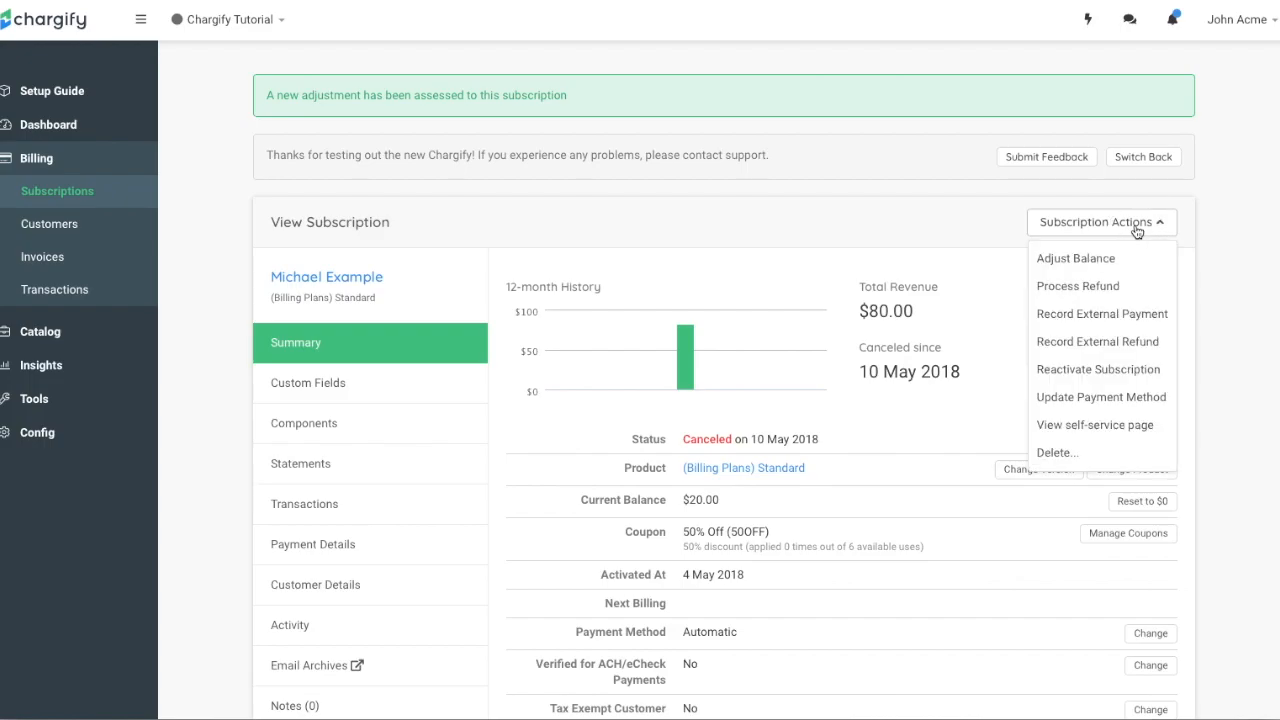
click(1116, 370)
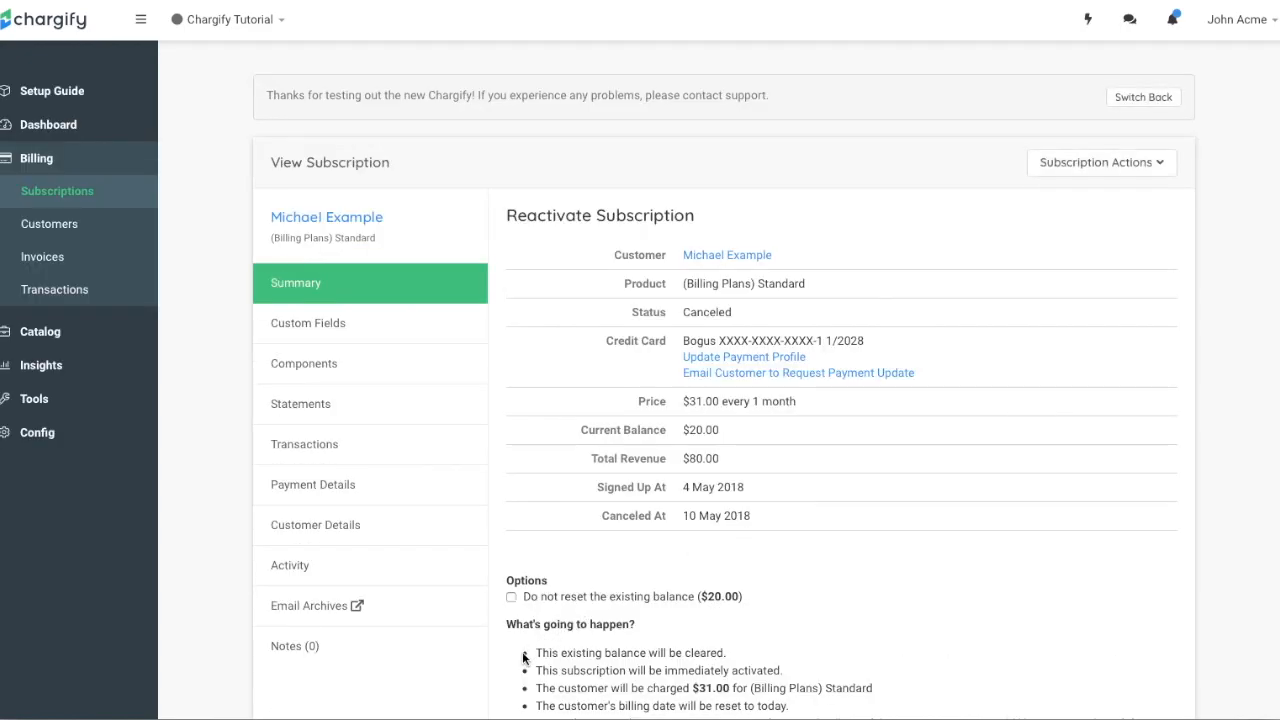
scroll(515, 665, down, 2)
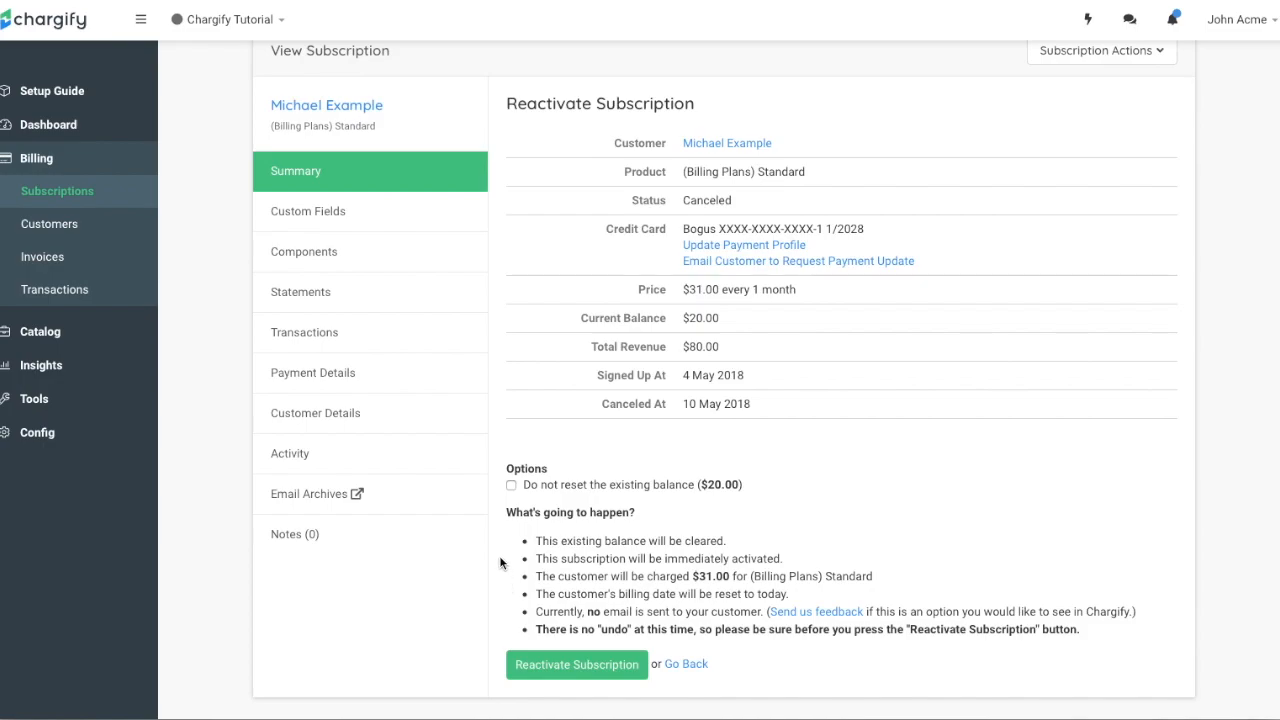
click(511, 487)
click(551, 667)
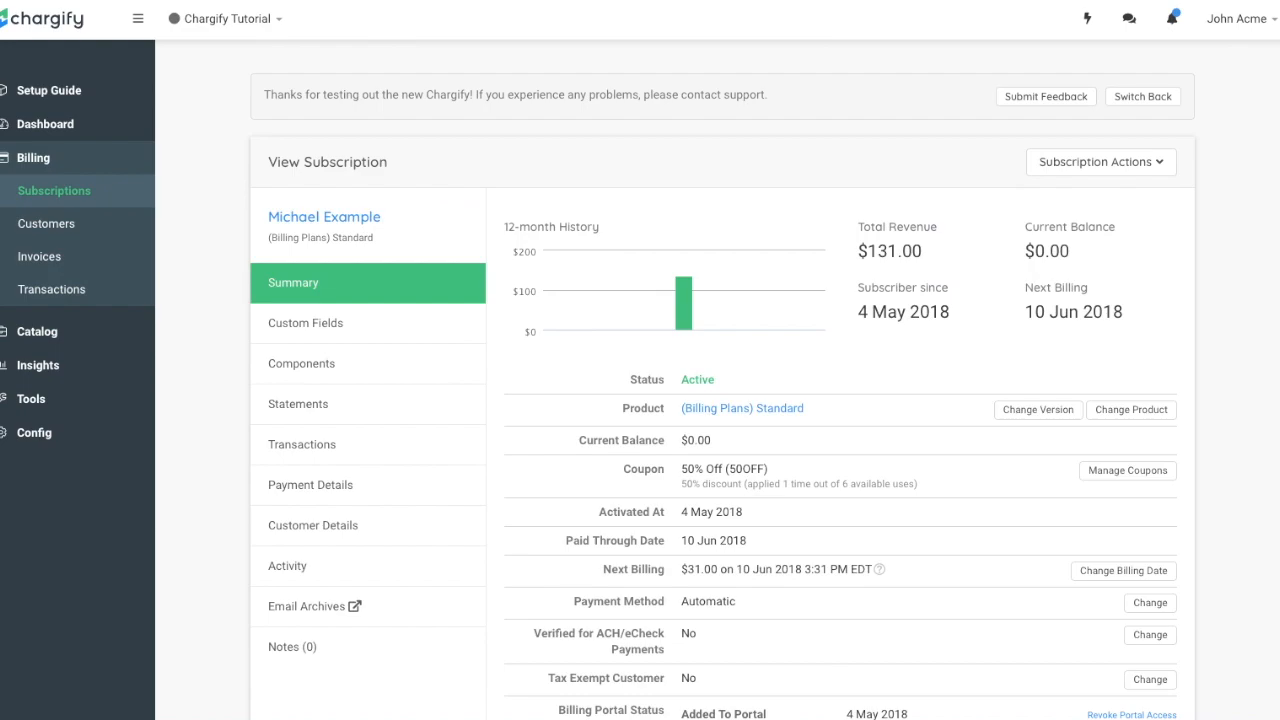
View the subscription's self-service page and look over the billing portal details in the subscription summary.
click(1101, 167)
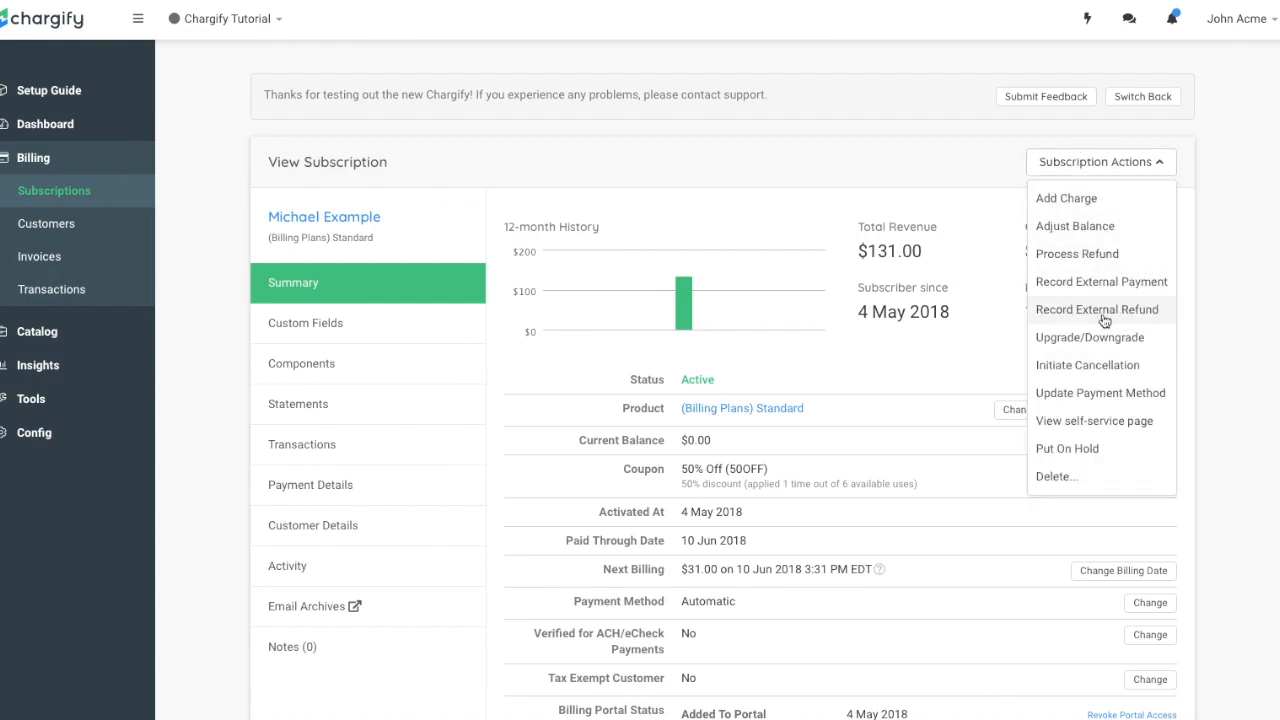
click(1097, 420)
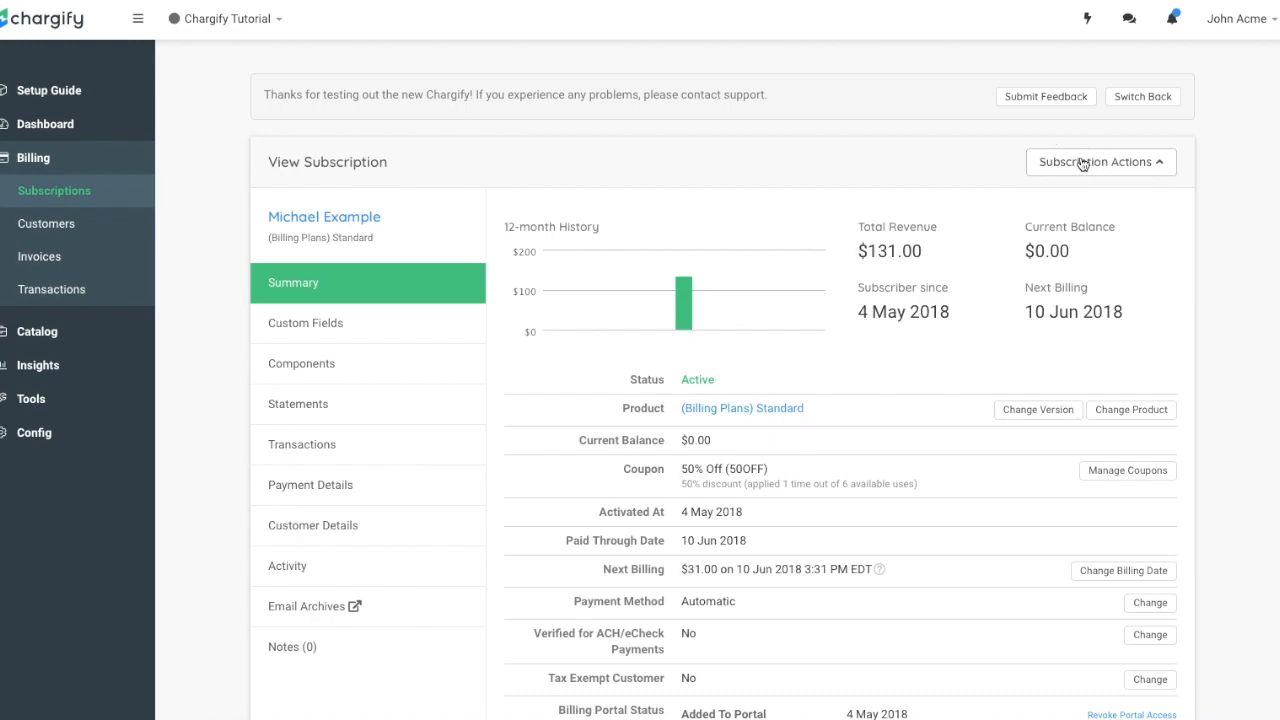
click(1082, 164)
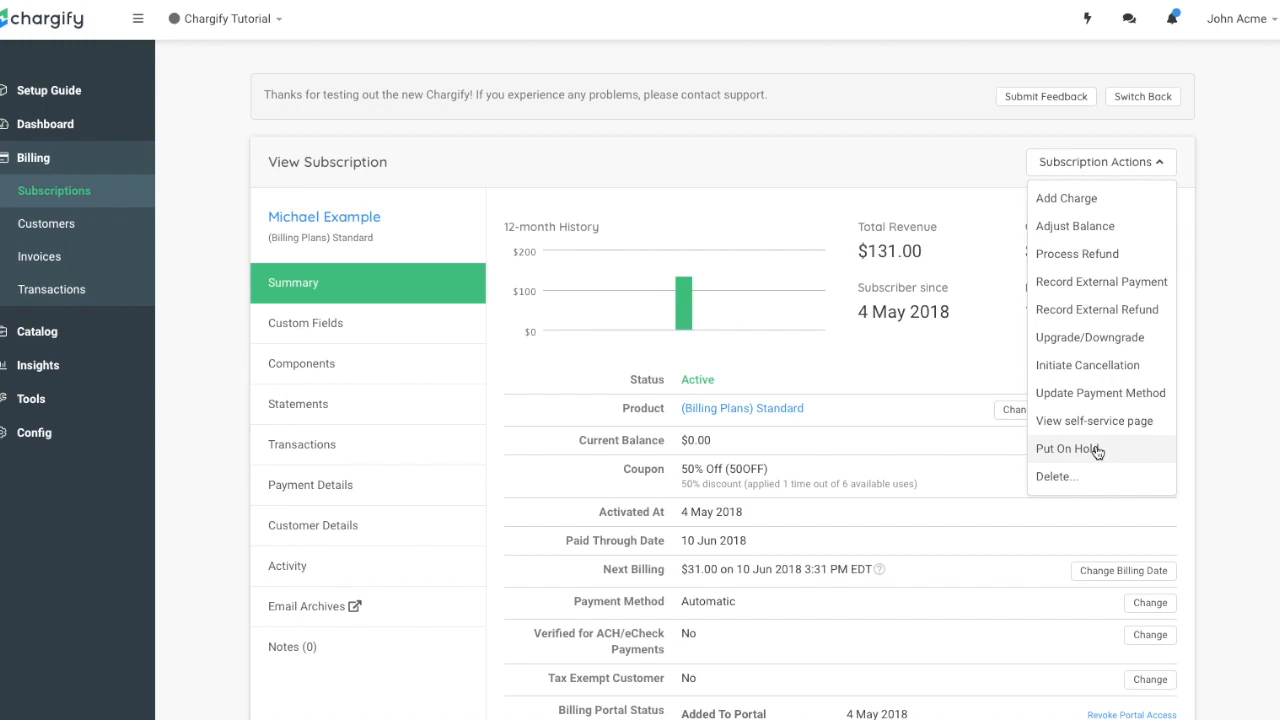
click(1092, 168)
scroll(1062, 612, down, 1)
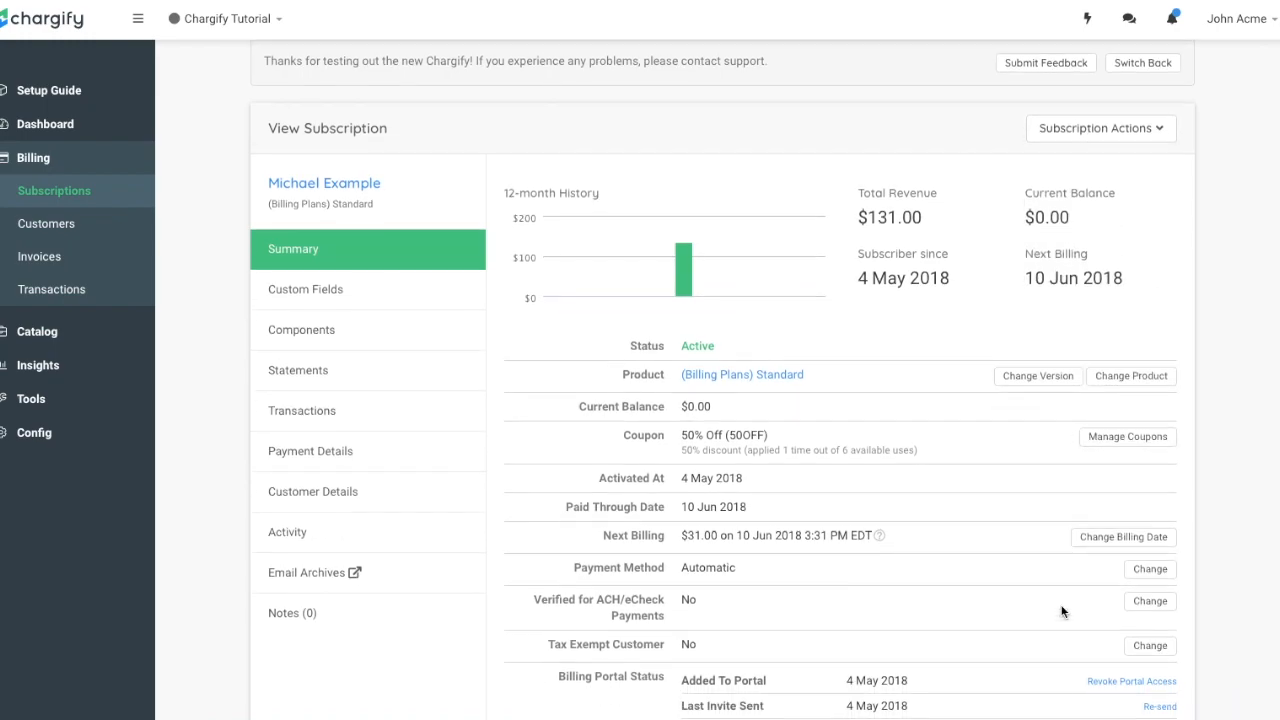
scroll(1062, 612, down, 2)
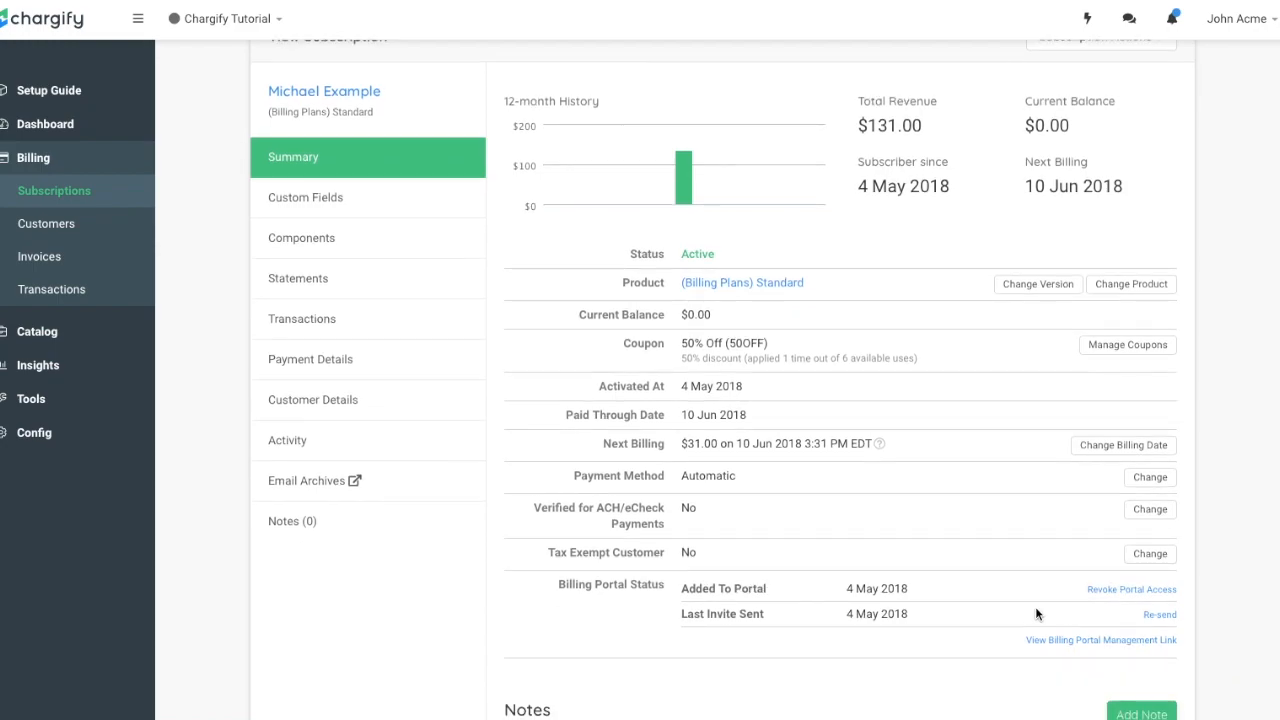
scroll(1036, 613, up, 1)
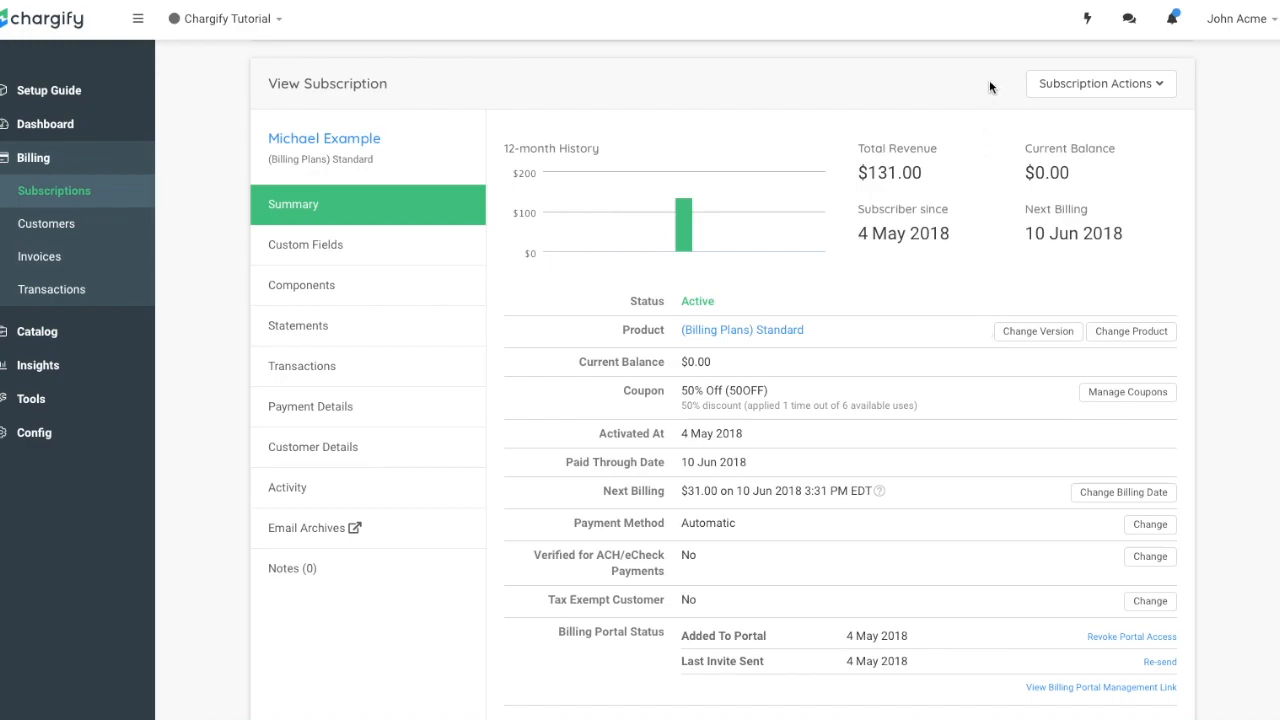
Put the subscription on hold, keeping it on hold until it is manually resumed.
click(1097, 85)
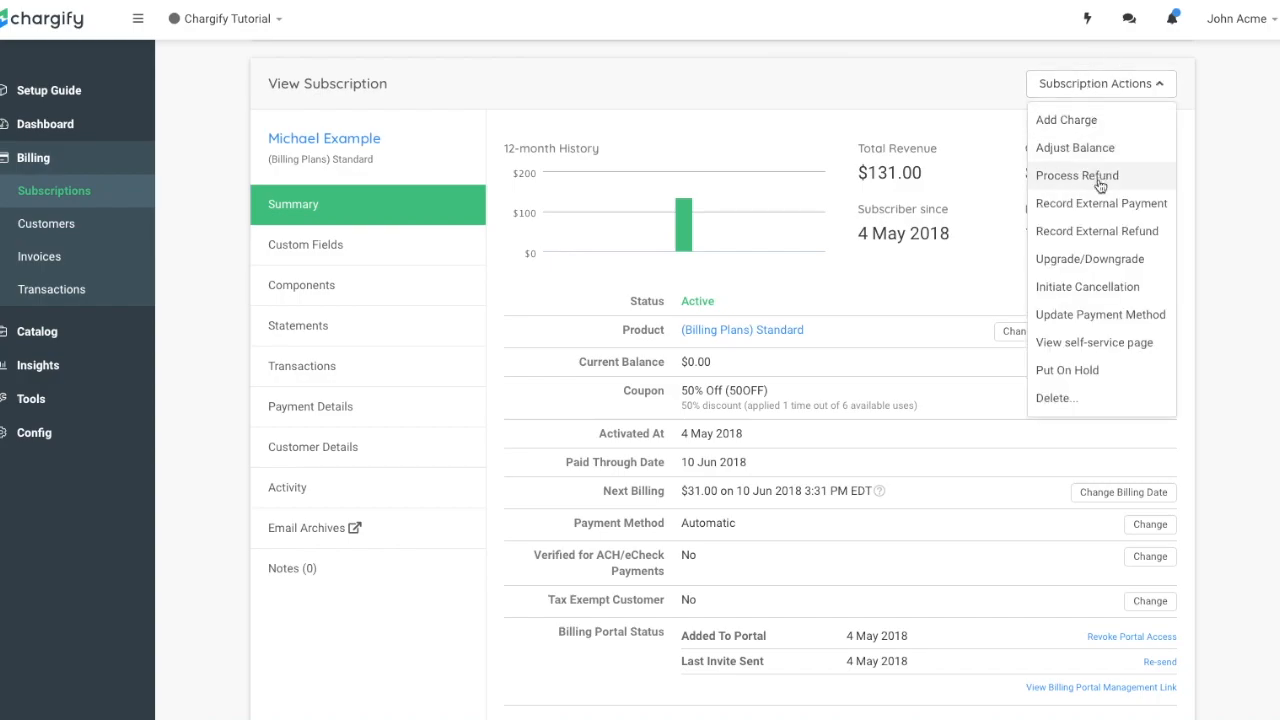
click(1094, 371)
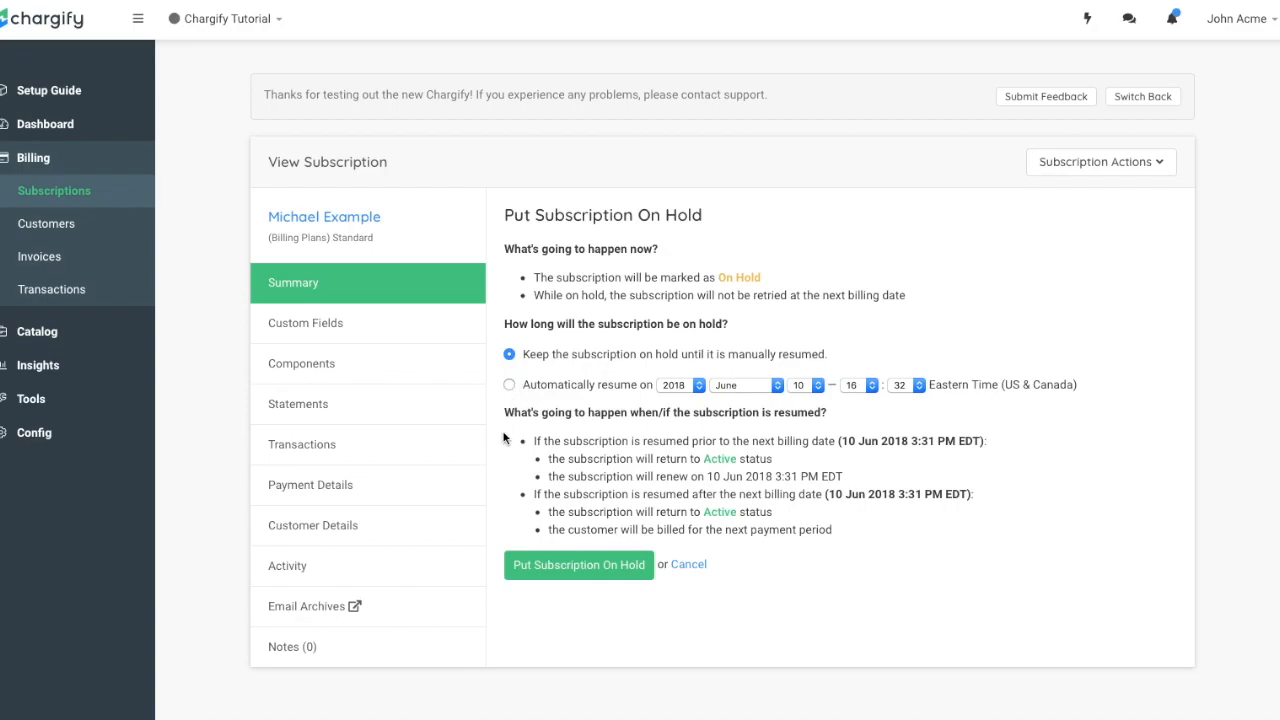
scroll(498, 479, down, 1)
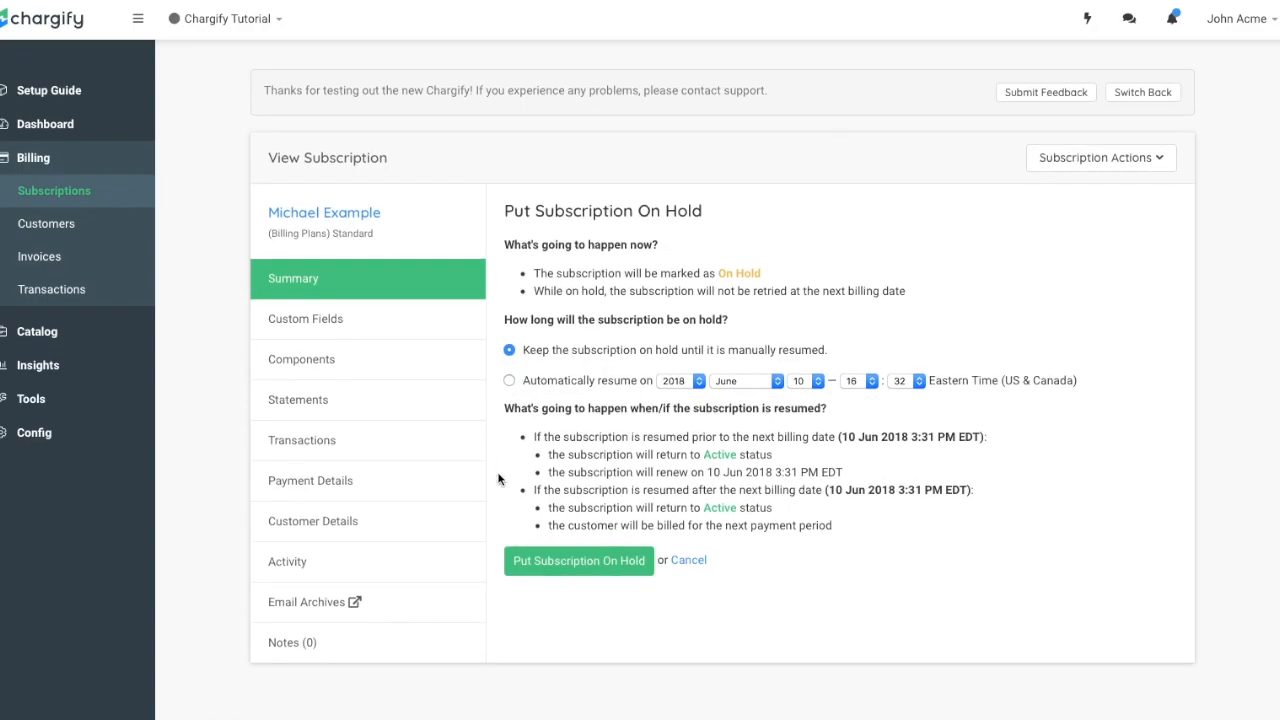
scroll(498, 479, down, 1)
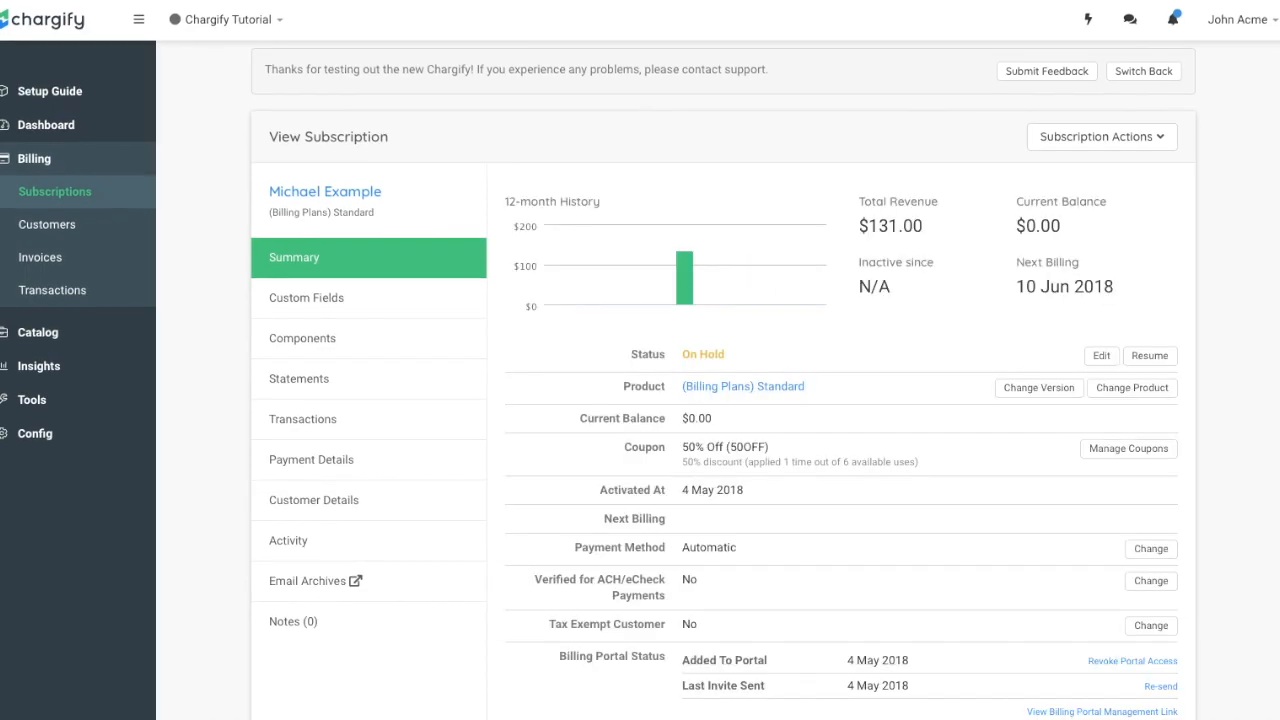
Resume the on-hold subscription.
click(1092, 134)
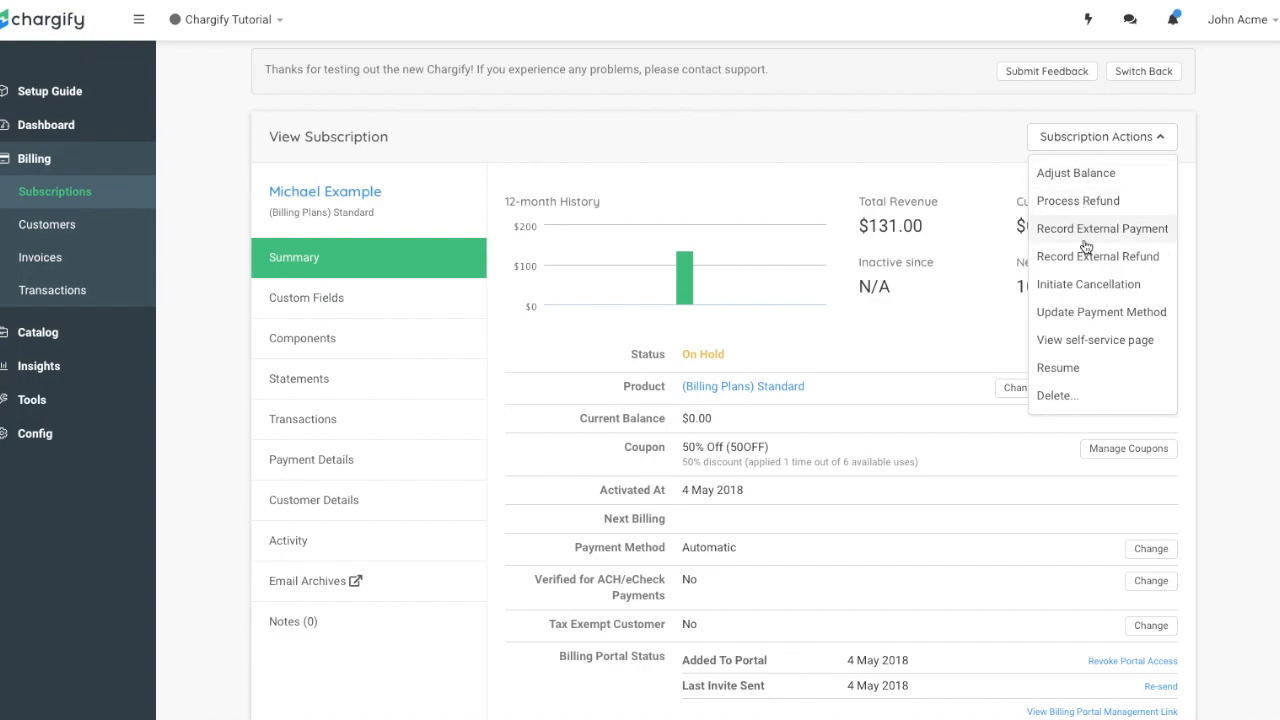
click(1071, 369)
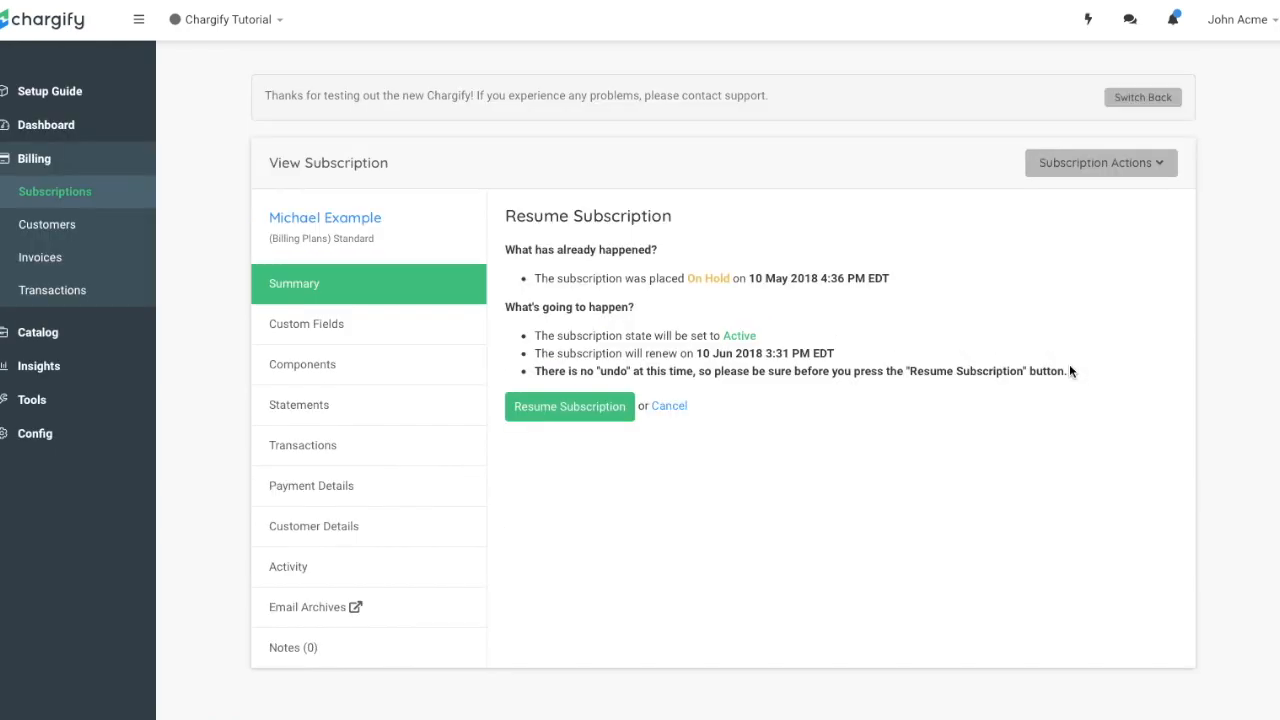
click(608, 408)
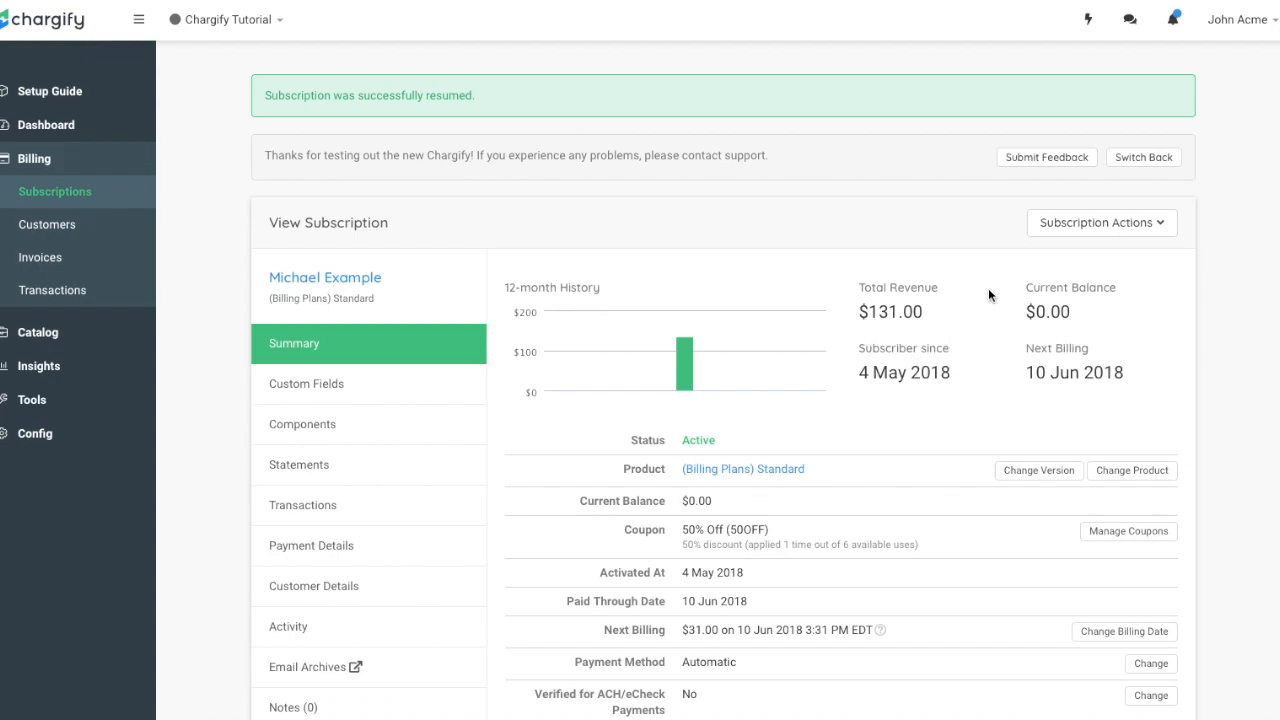
Open the subscription's deletion page and highlight the warnings about lost revenue, transaction history and cancelling instead.
click(1076, 230)
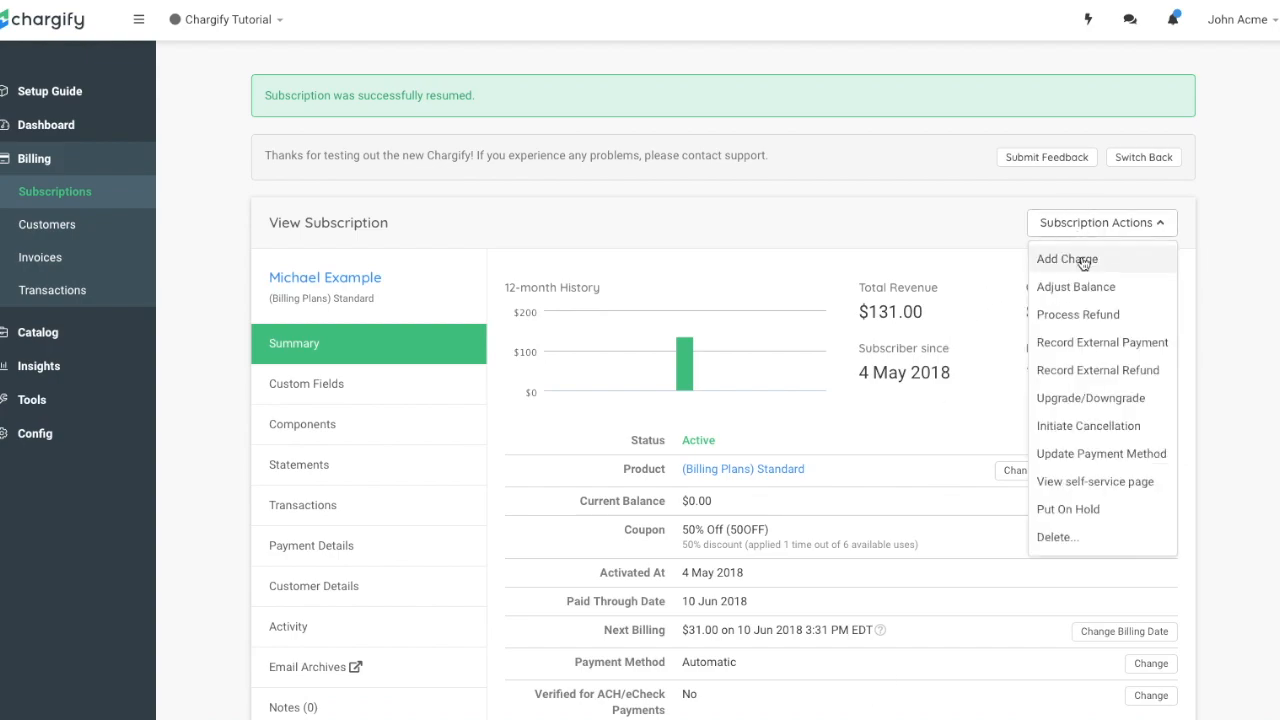
click(1079, 538)
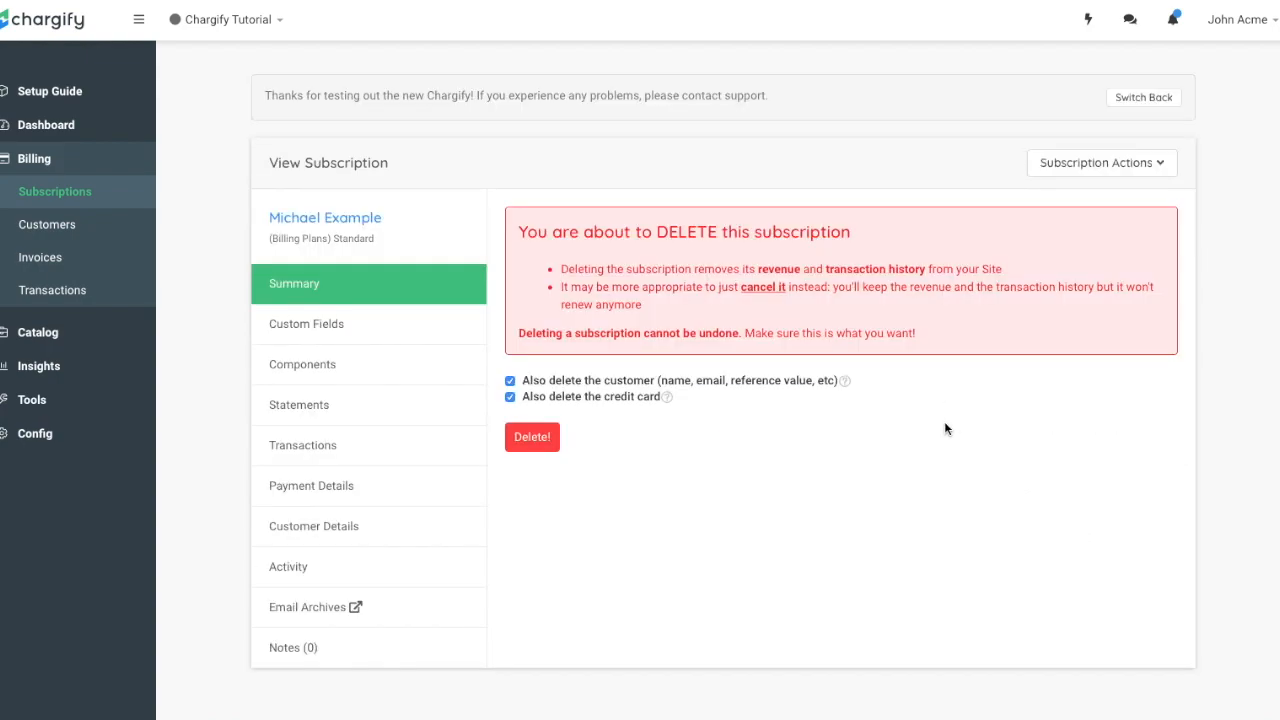
drag(561, 268, 1027, 297)
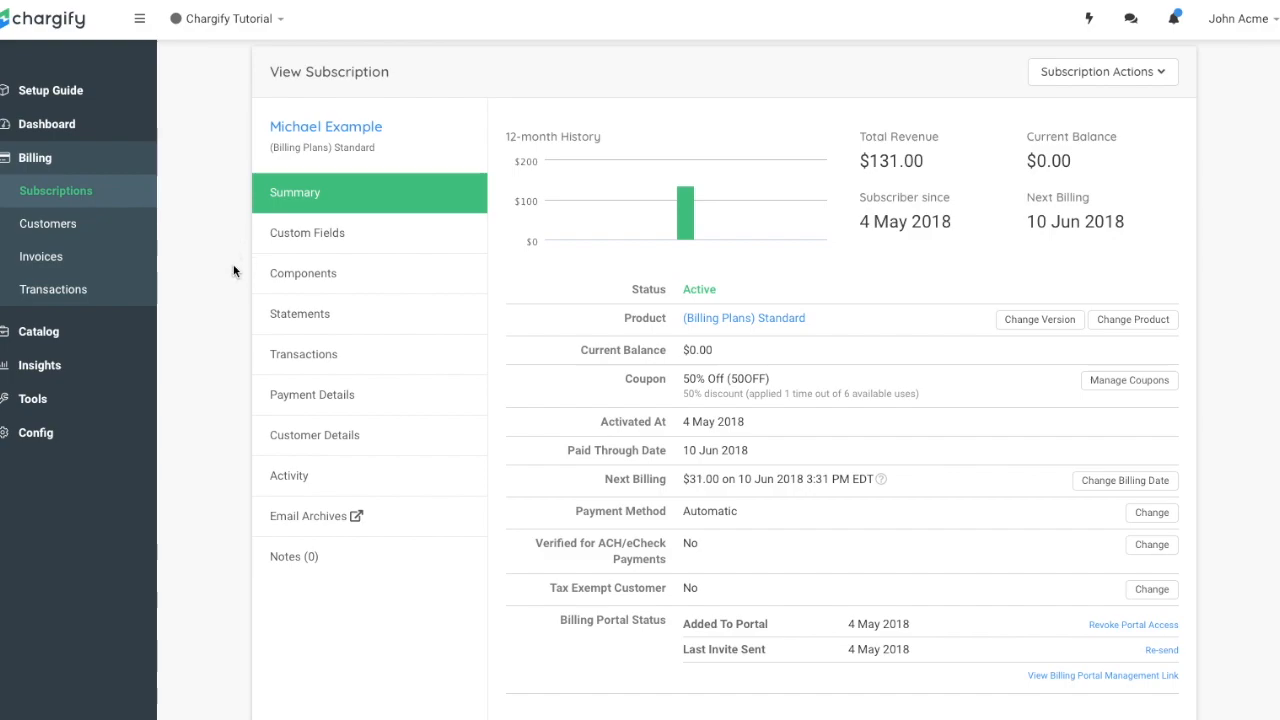
Add the T-Shirt Size custom field to the subscription with the value Small and save it.
click(240, 390)
click(290, 240)
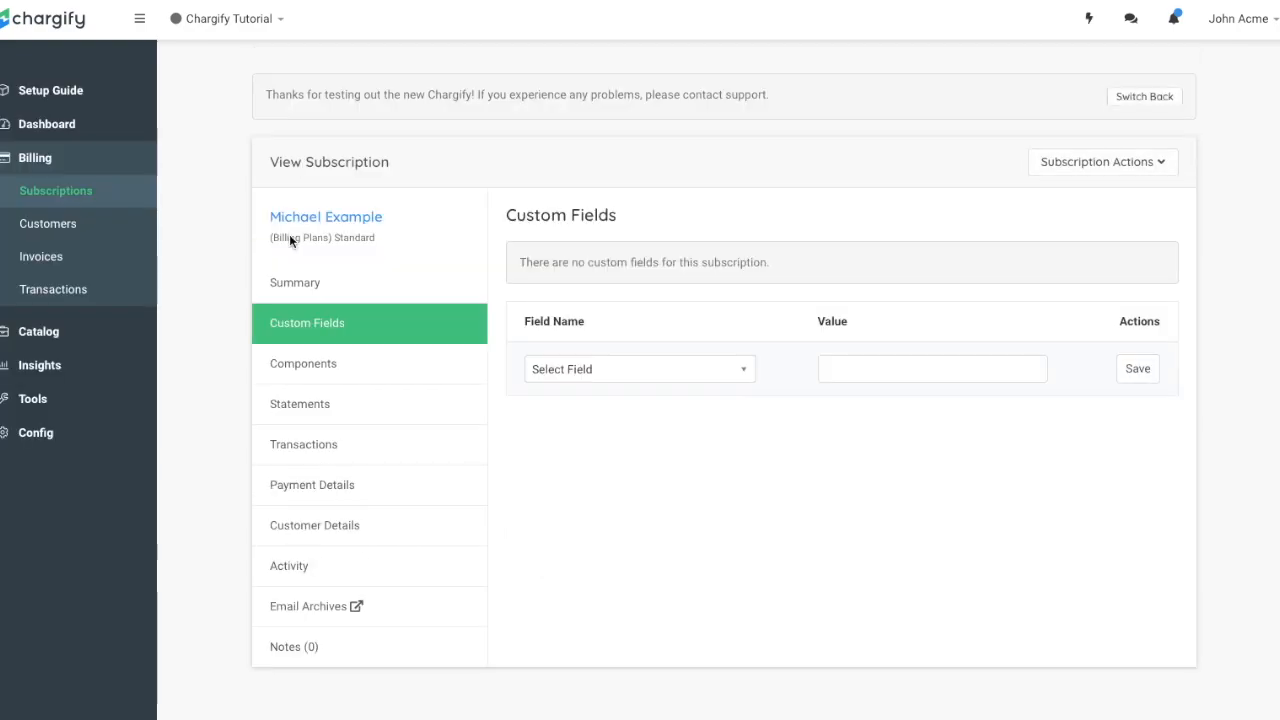
click(706, 372)
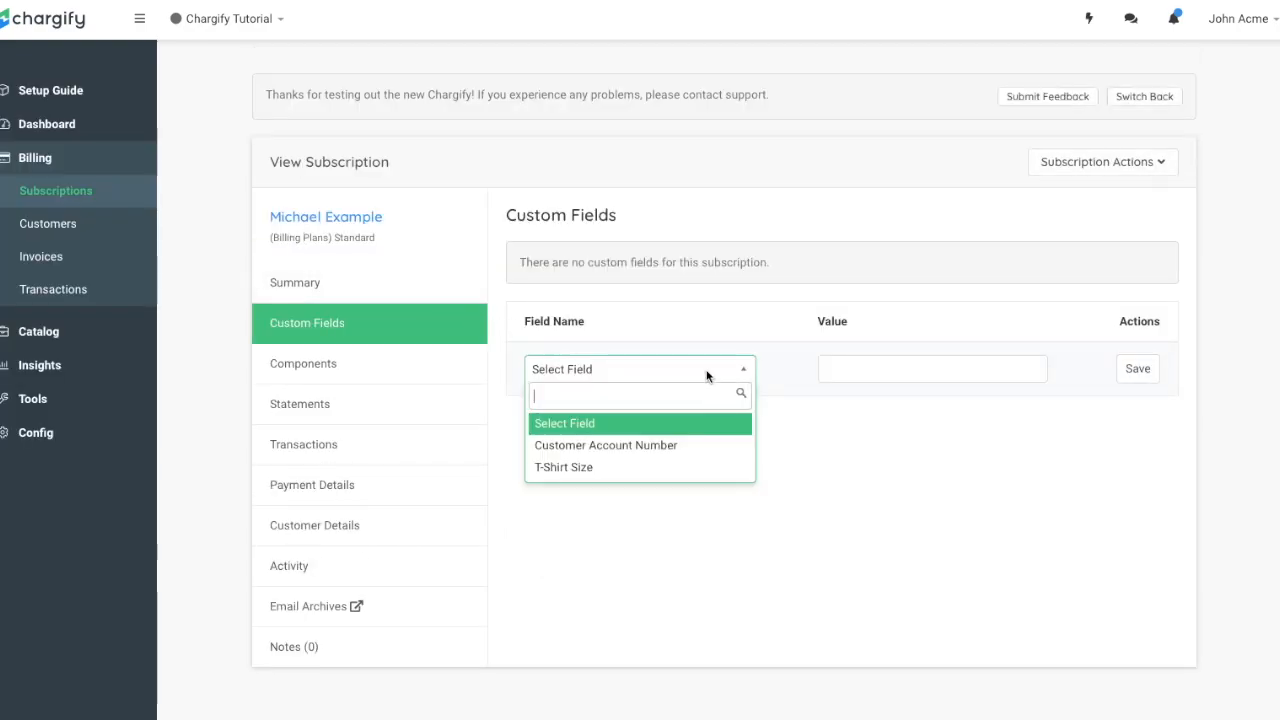
click(682, 468)
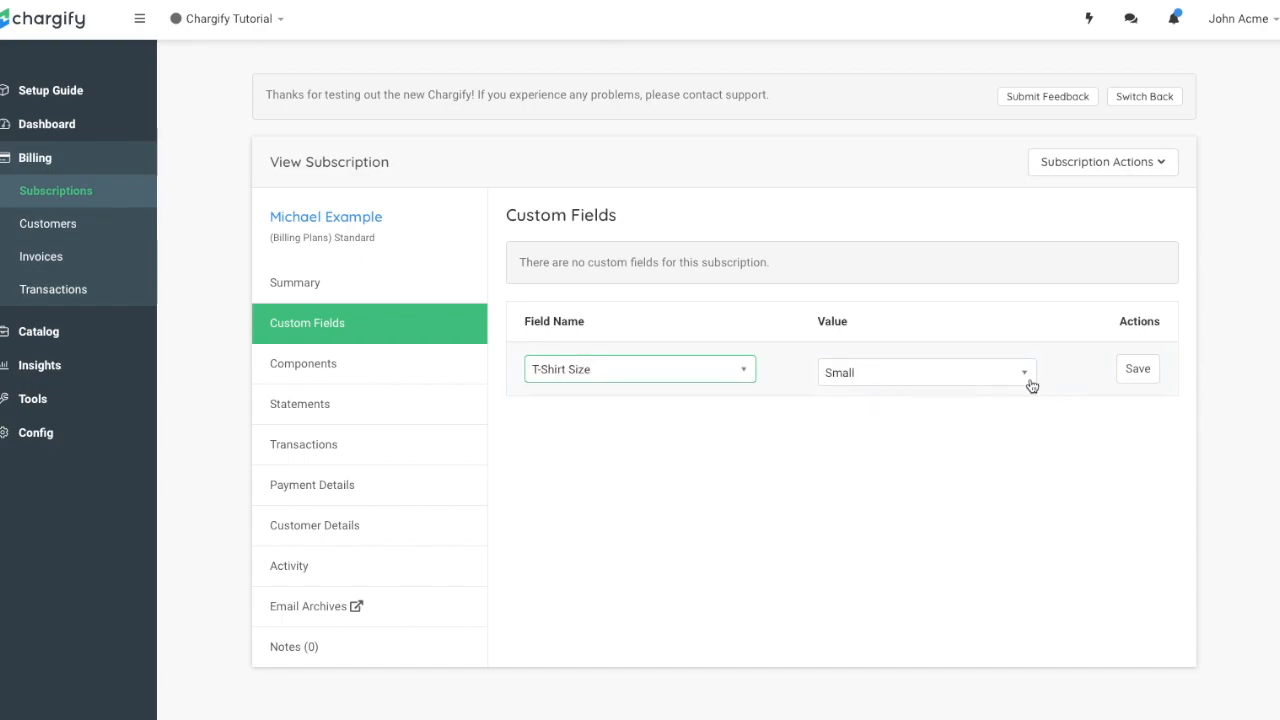
click(1138, 370)
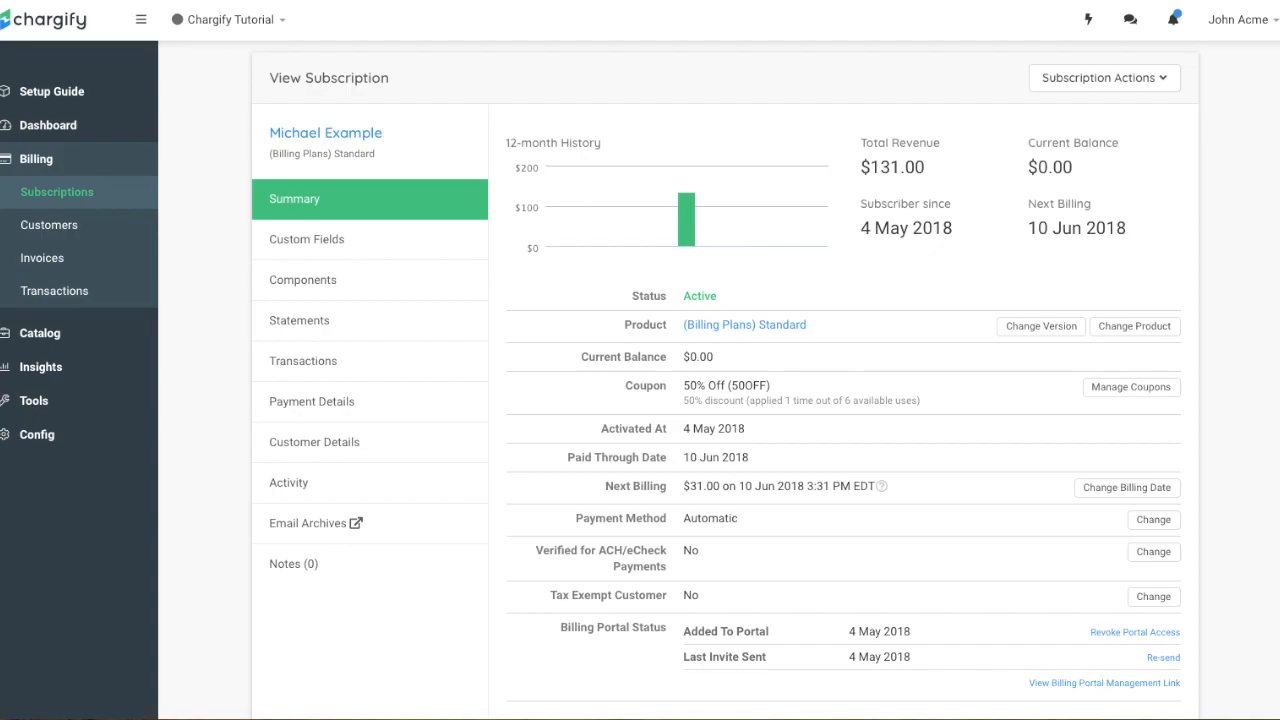
Open the subscription's components, highlight the Support Hours cost, and open the quantity update for Support Hours.
click(285, 285)
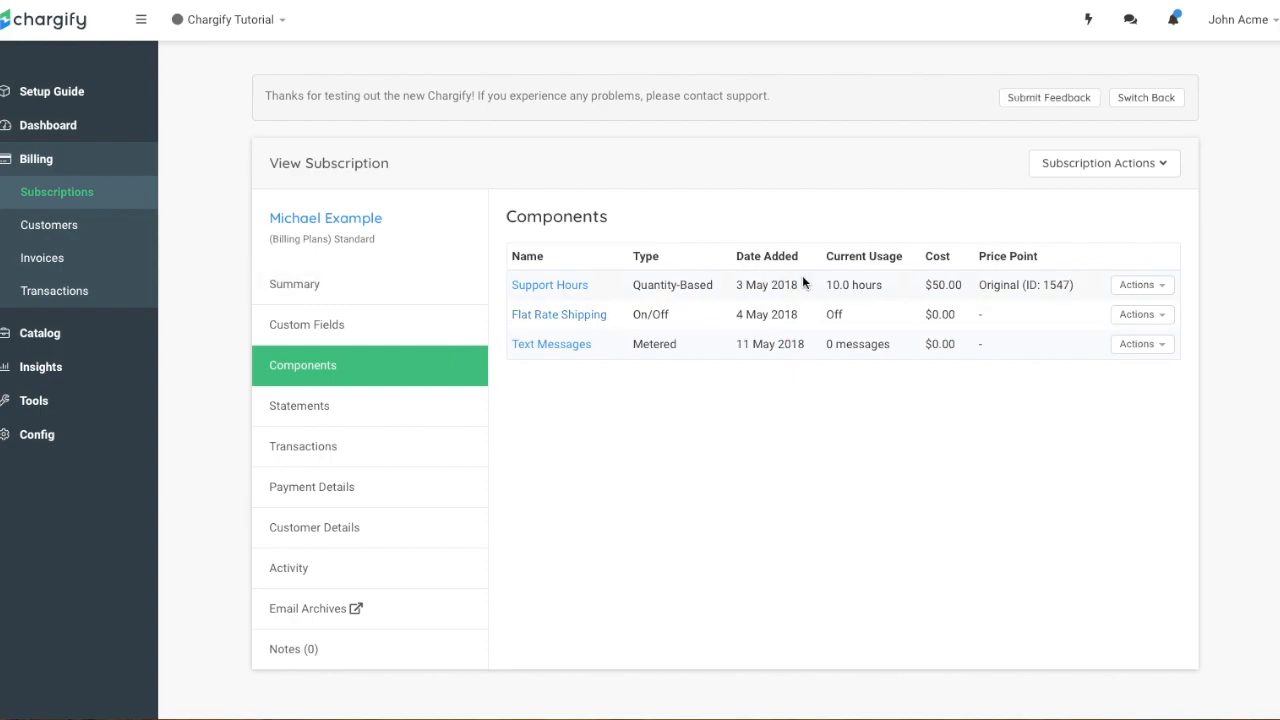
drag(828, 285, 963, 285)
click(1128, 287)
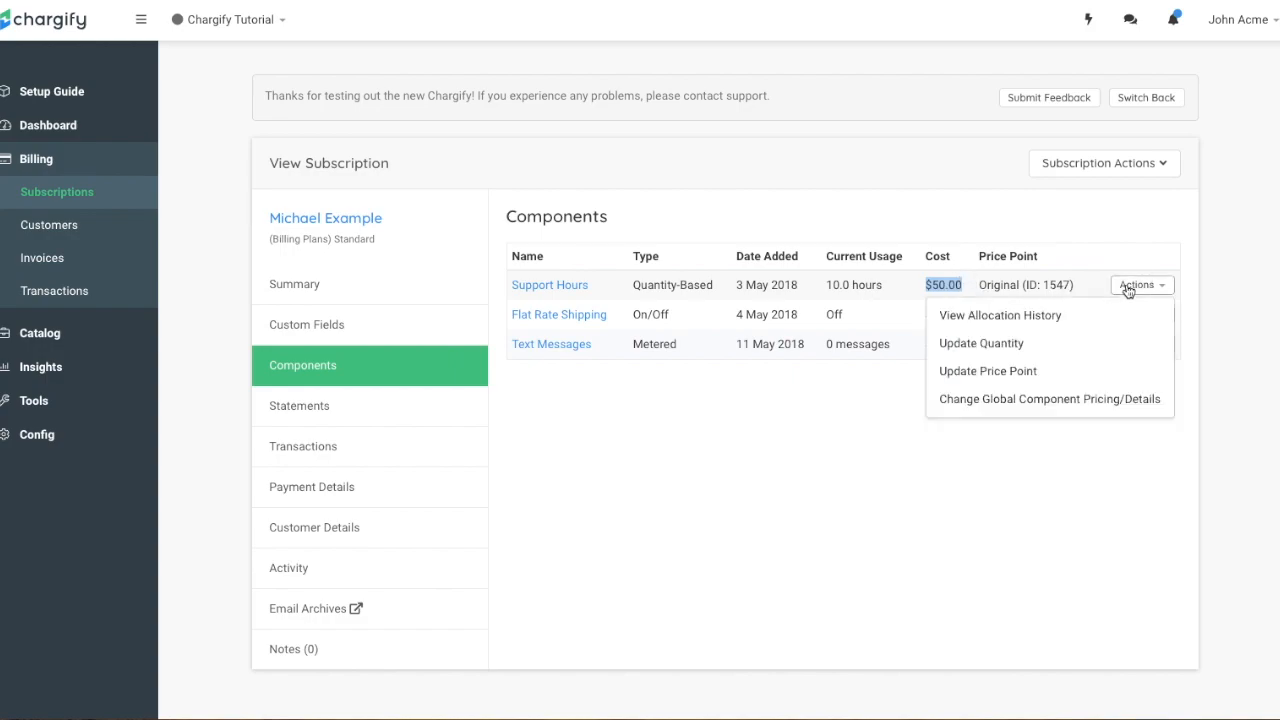
click(1032, 343)
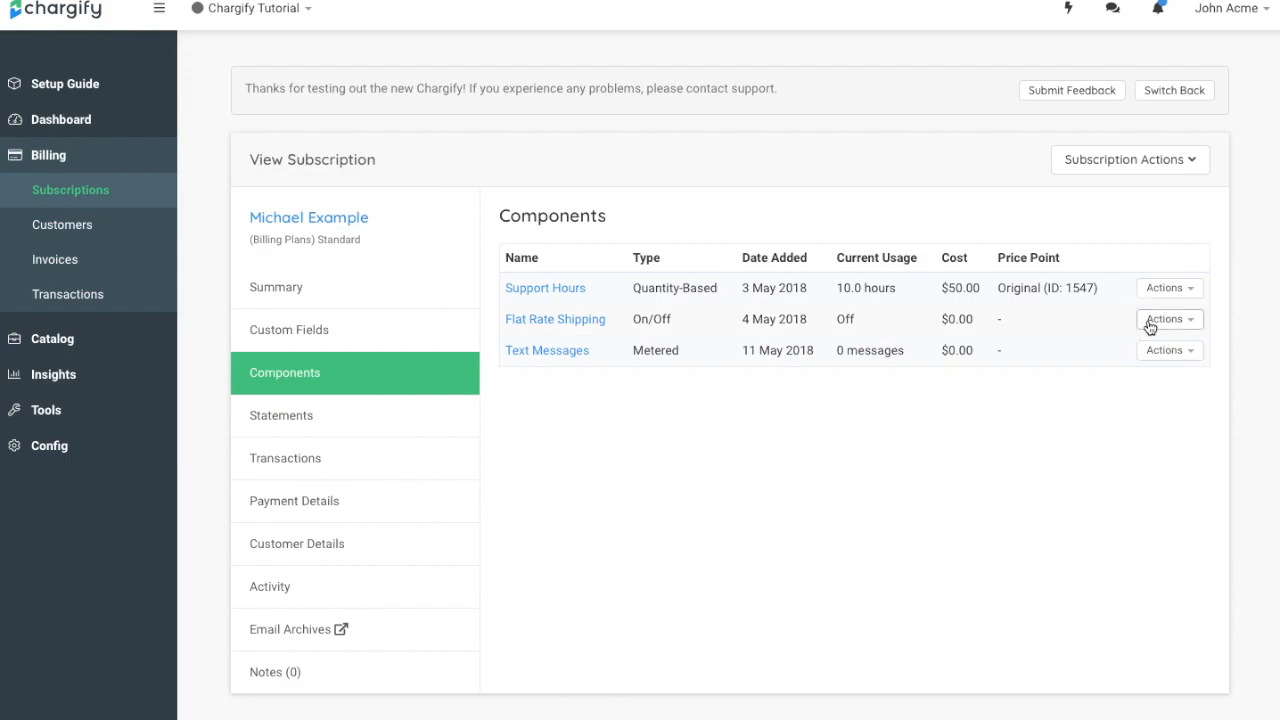
Open the on/off toggle settings for Flat Rate Shipping and review its price point, cost increase, cost decrease and memo options.
click(1180, 320)
click(1065, 379)
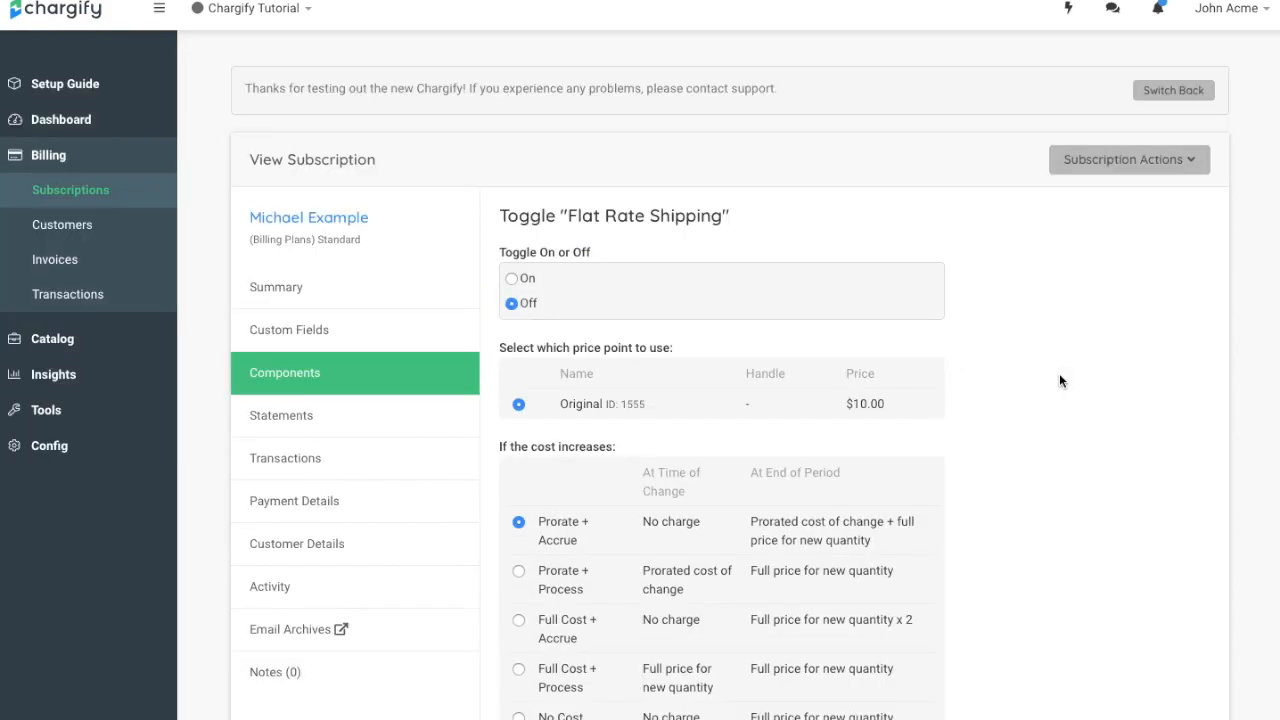
scroll(1060, 380, down, 3)
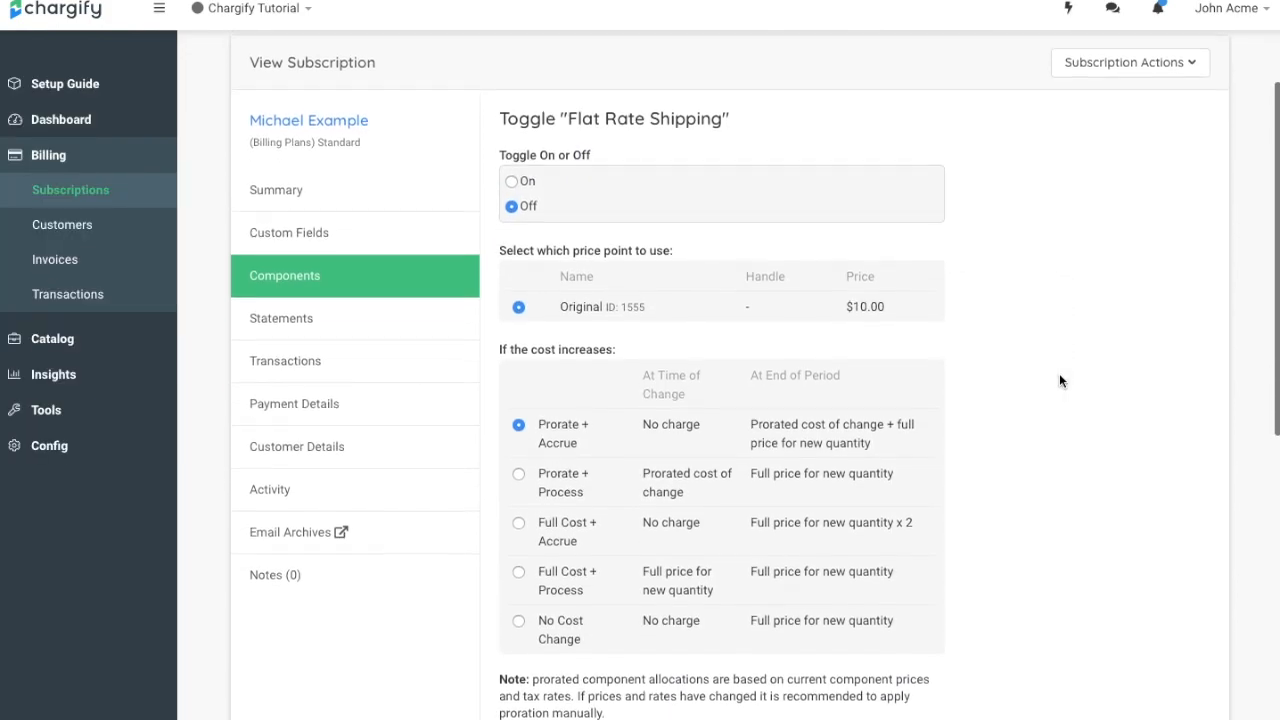
scroll(1060, 380, down, 2)
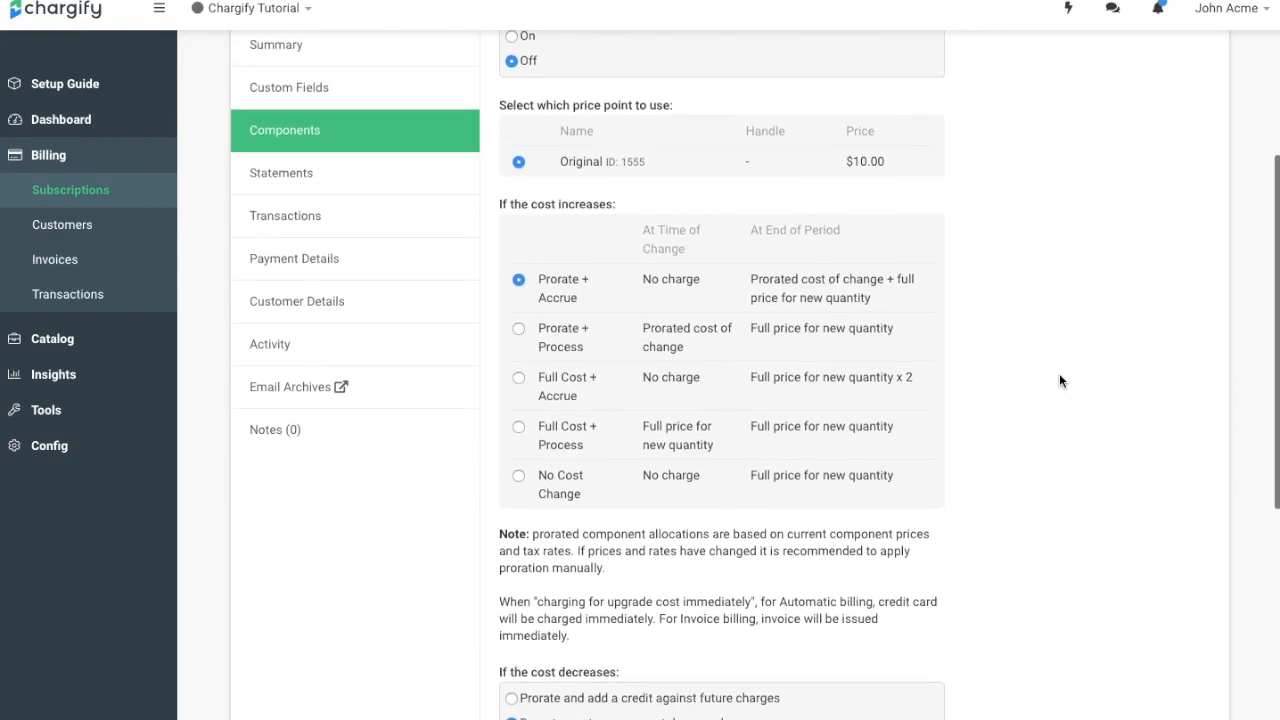
scroll(1060, 380, down, 3)
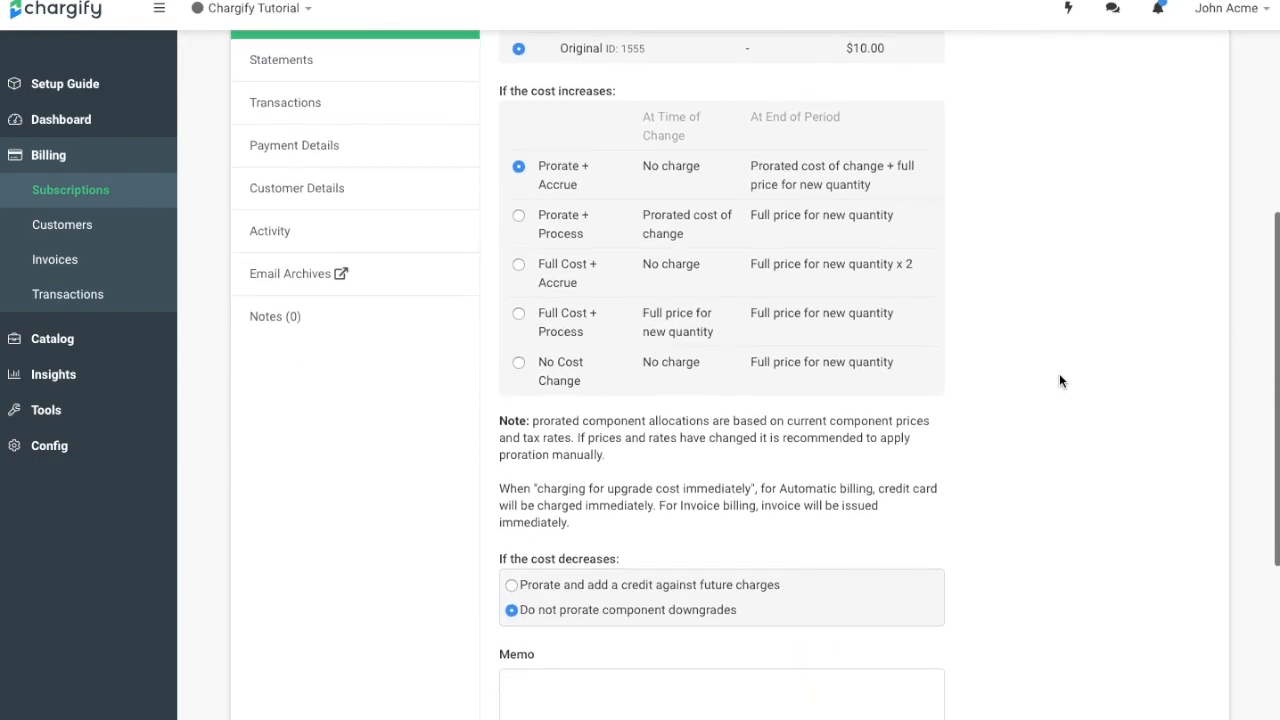
scroll(1060, 380, down, 1)
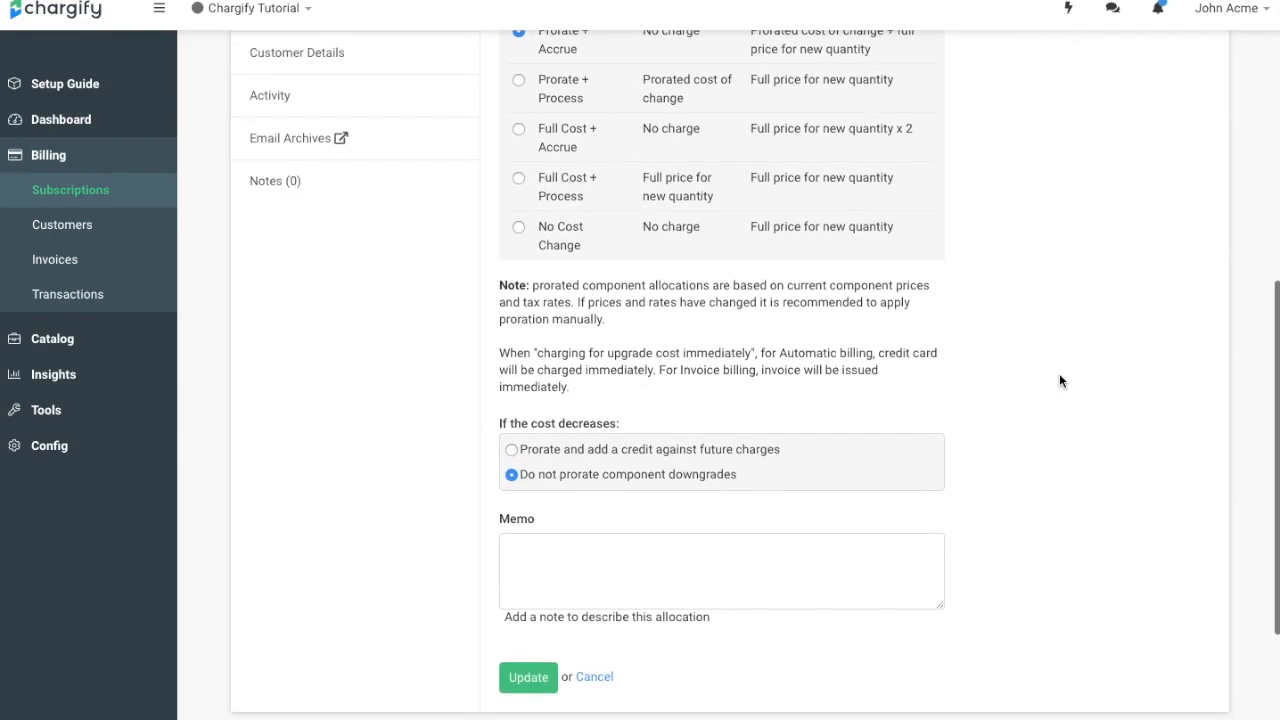
scroll(1060, 380, up, 5)
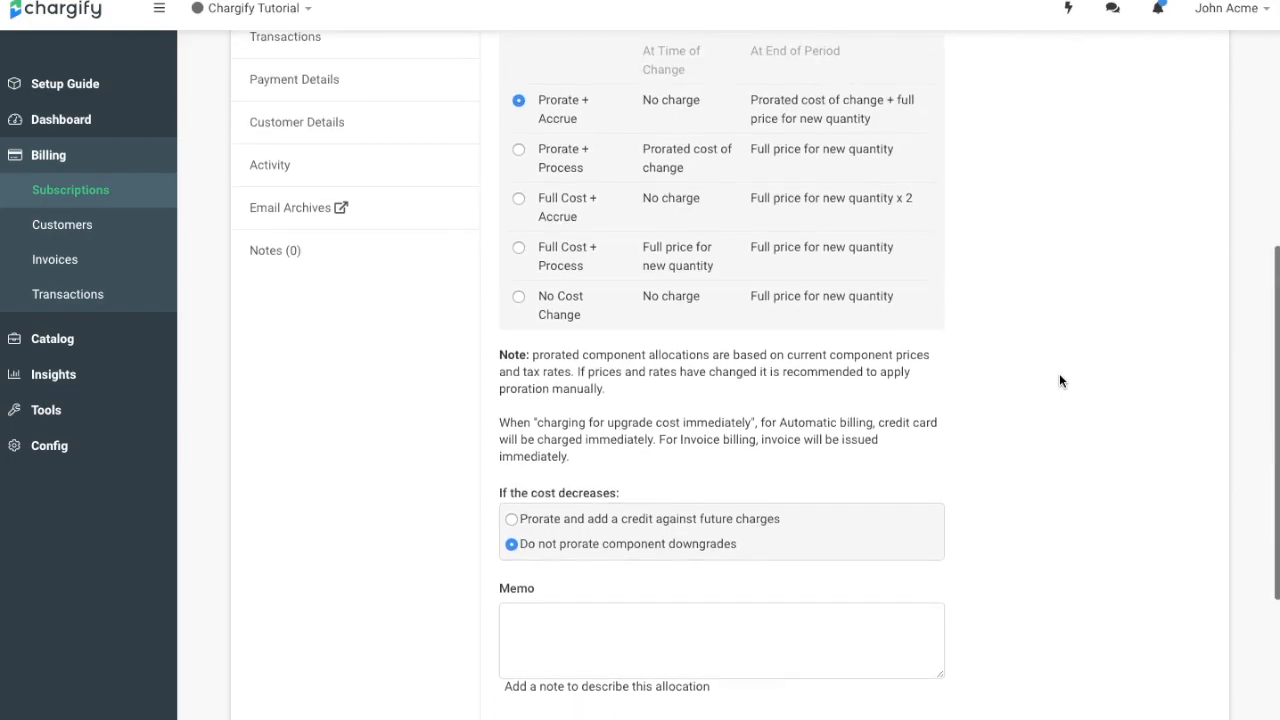
scroll(1059, 373, up, 2)
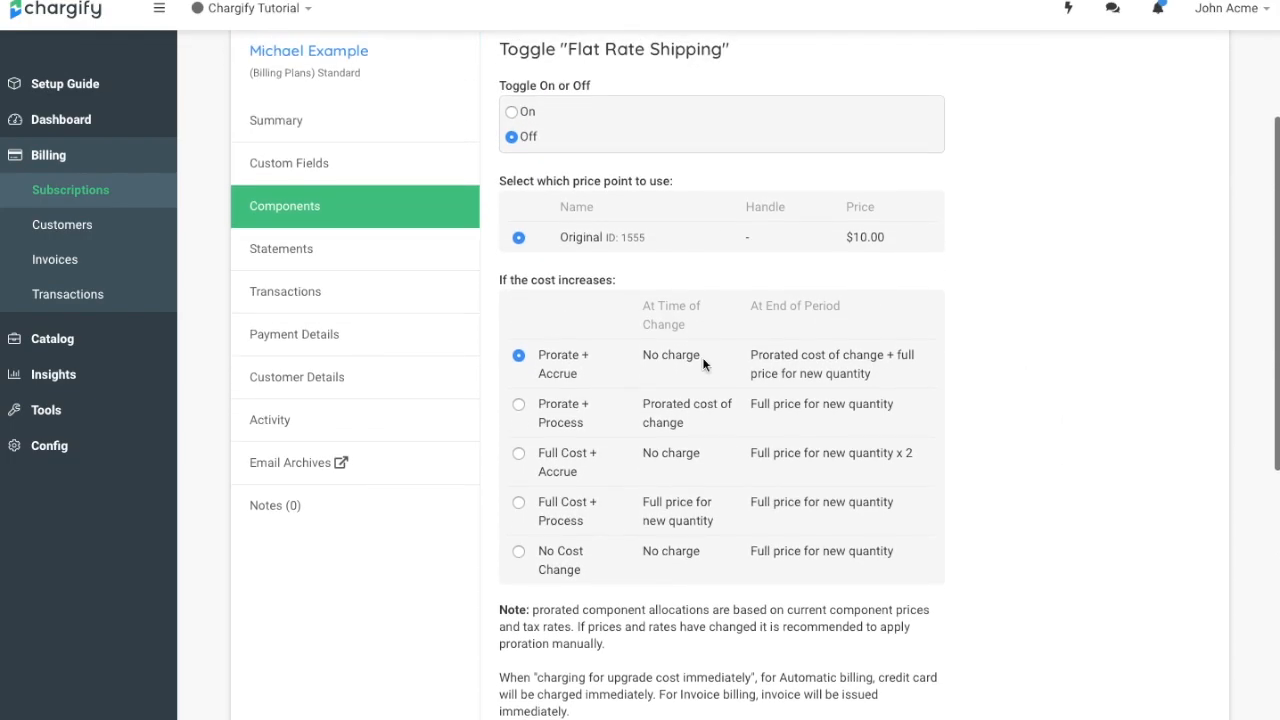
Review the subscription's statements and its list of transactions from the past 120 days.
click(384, 261)
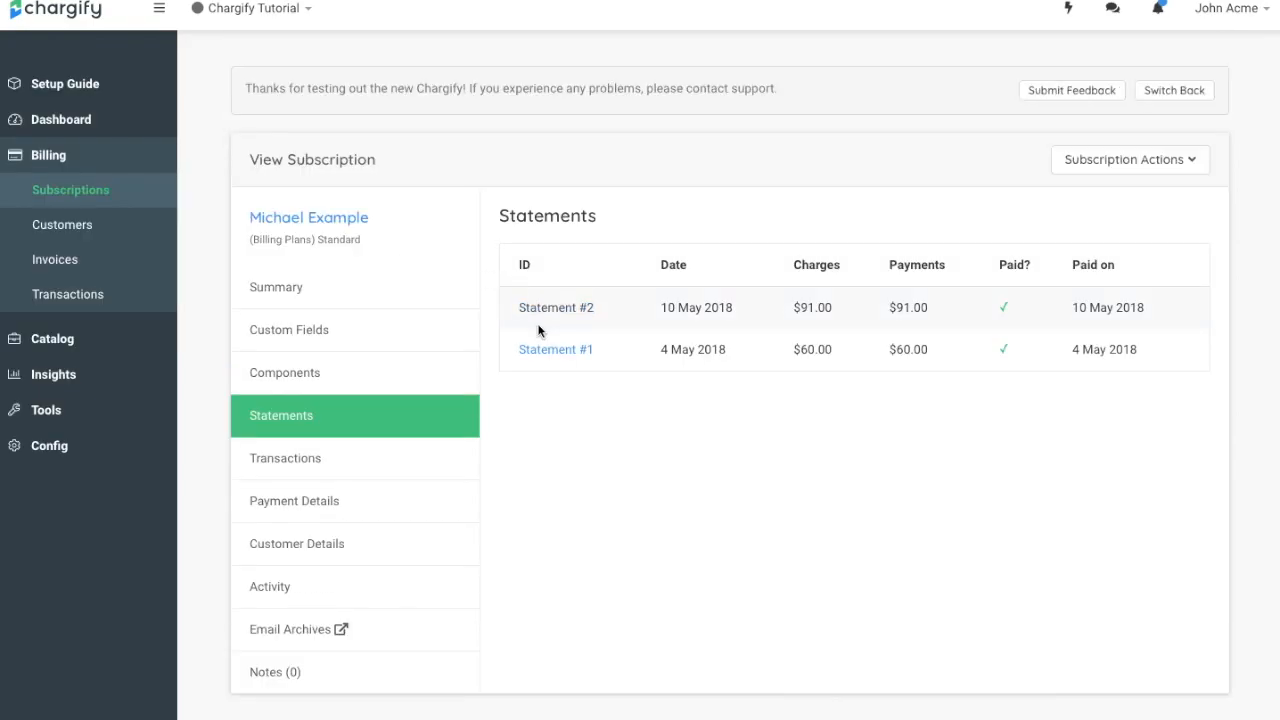
click(358, 458)
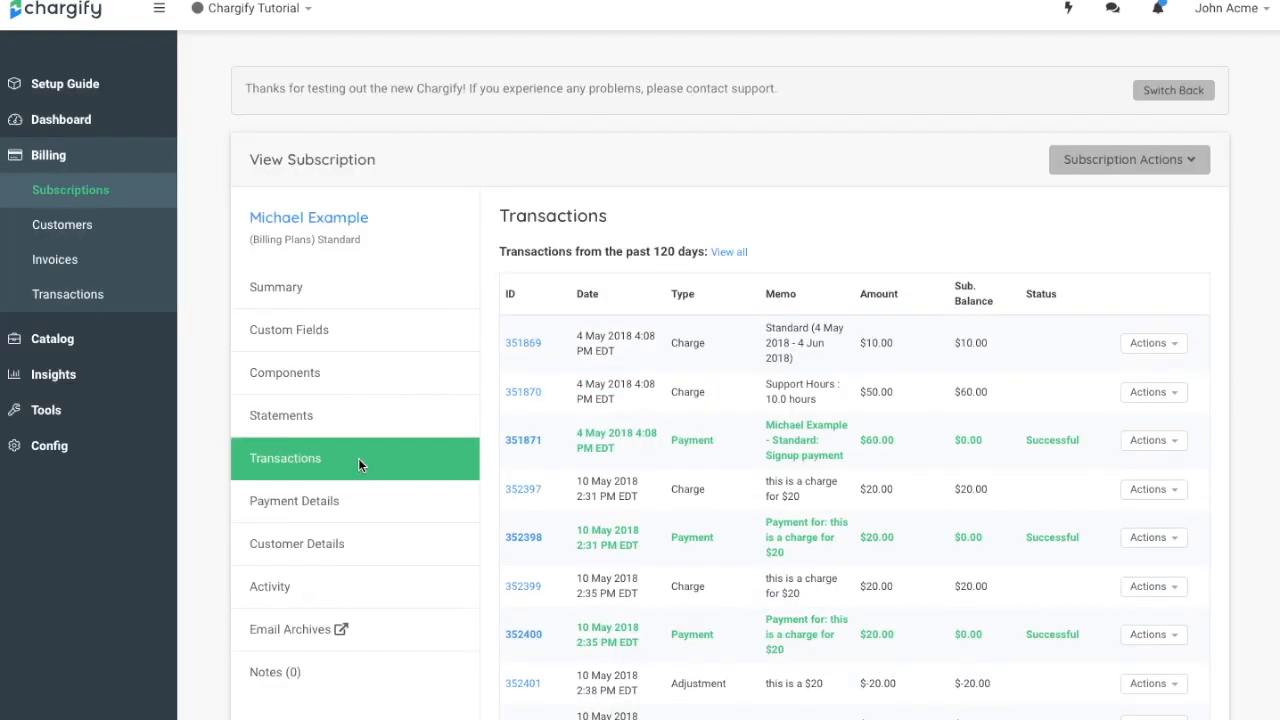
scroll(493, 462, down, 2)
scroll(493, 462, down, 3)
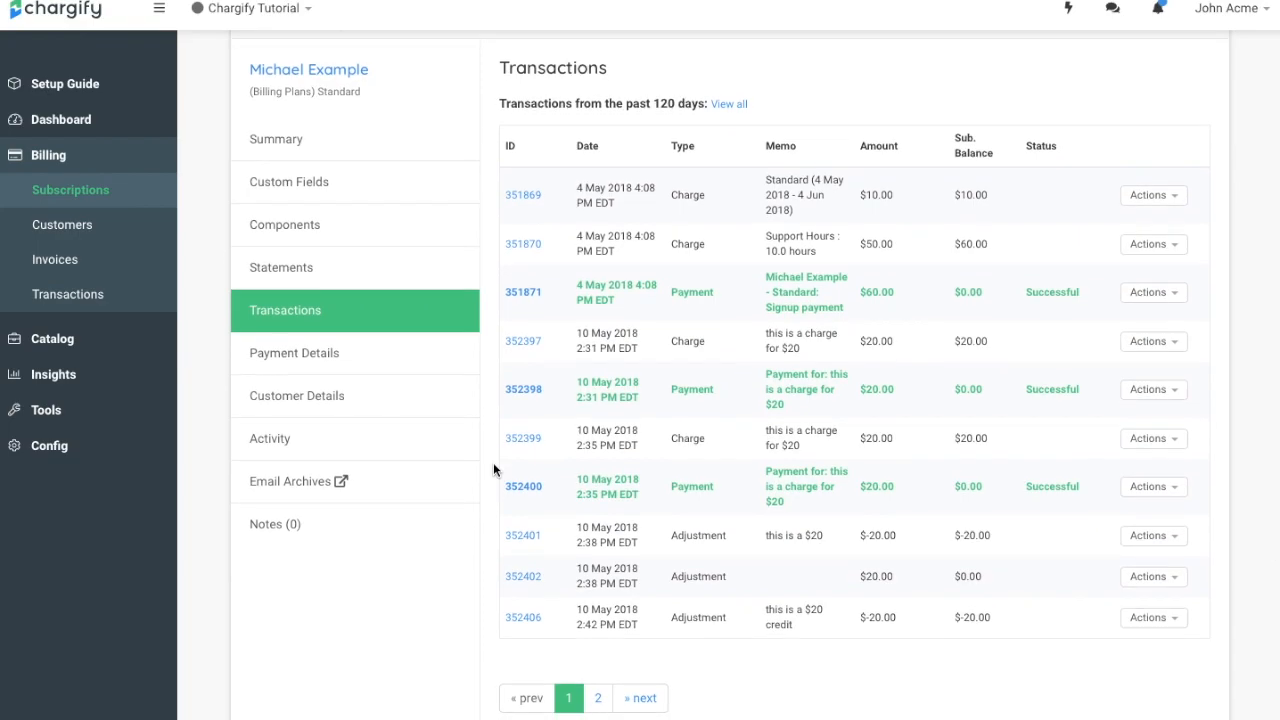
Examine the subscription's payment profile and the customer's contact and shipping details.
click(386, 356)
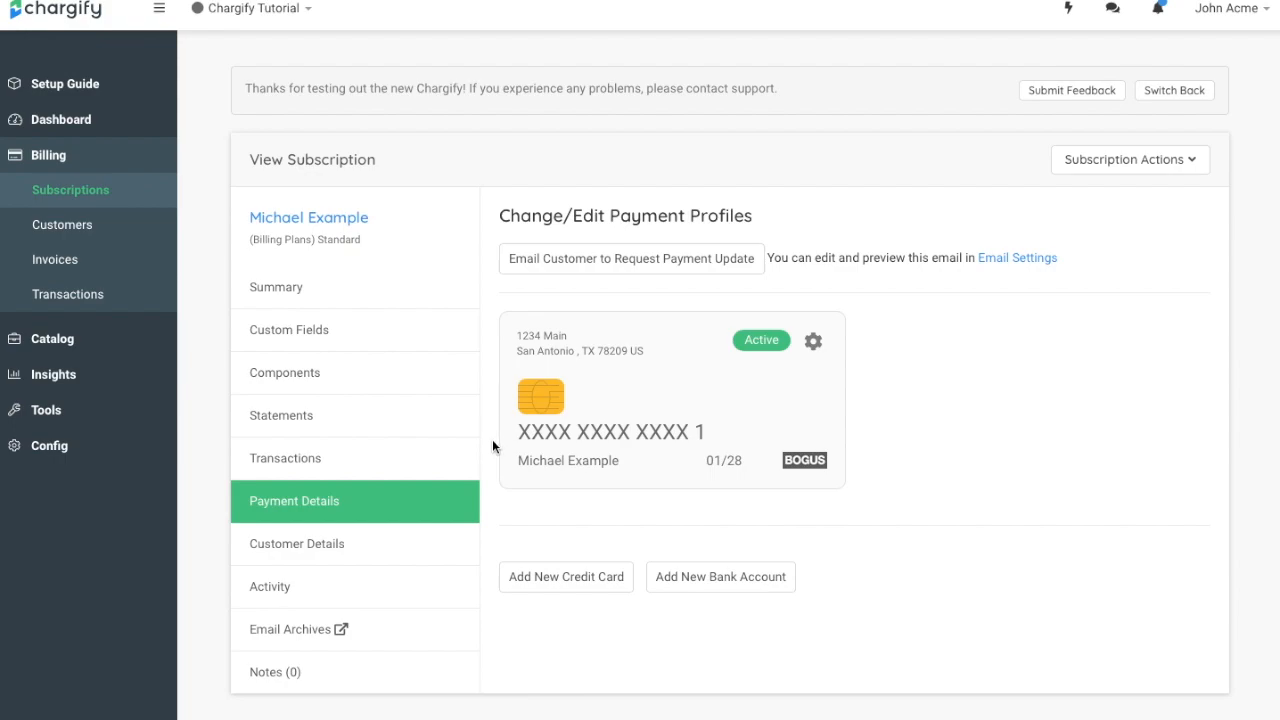
scroll(489, 575, down, 1)
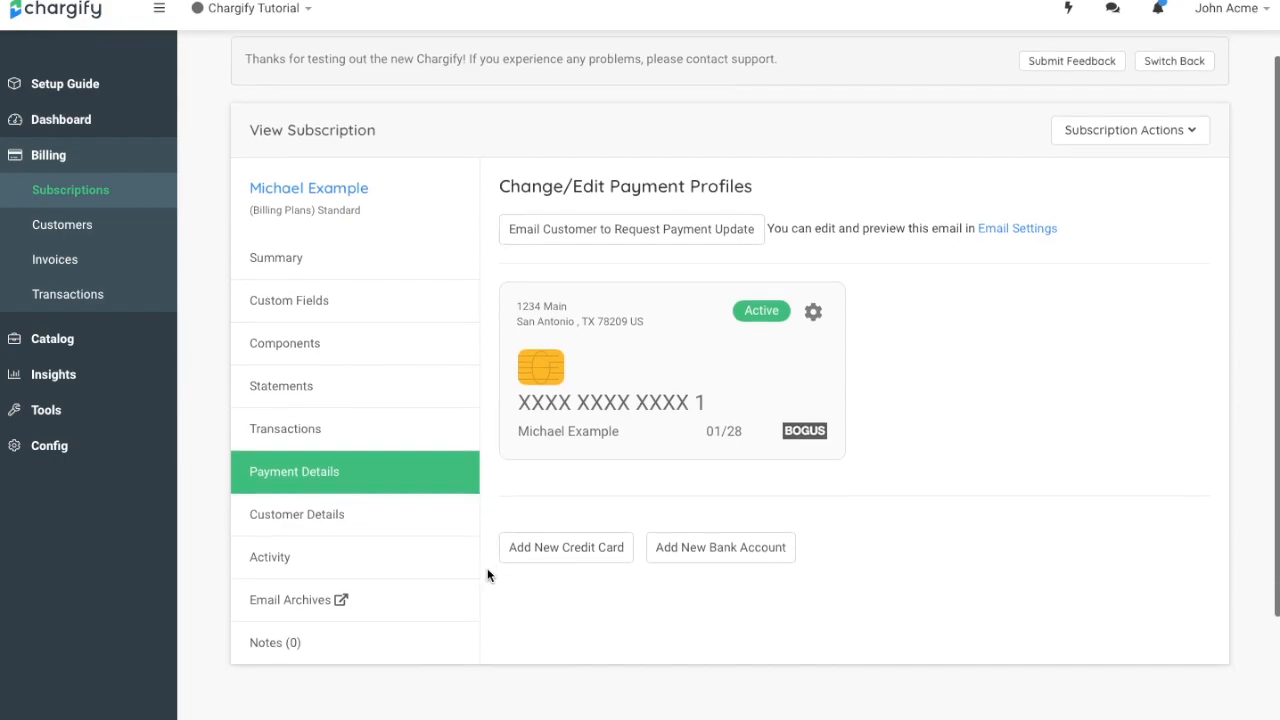
click(345, 513)
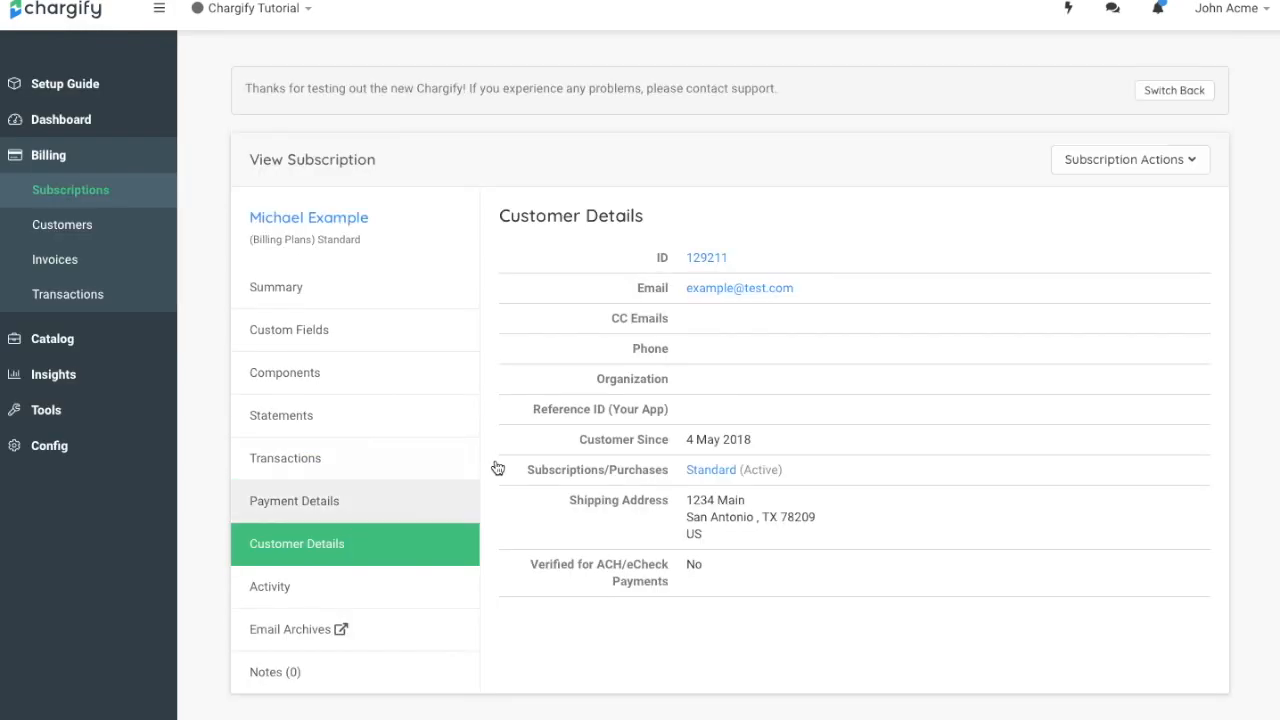
scroll(498, 465, down, 1)
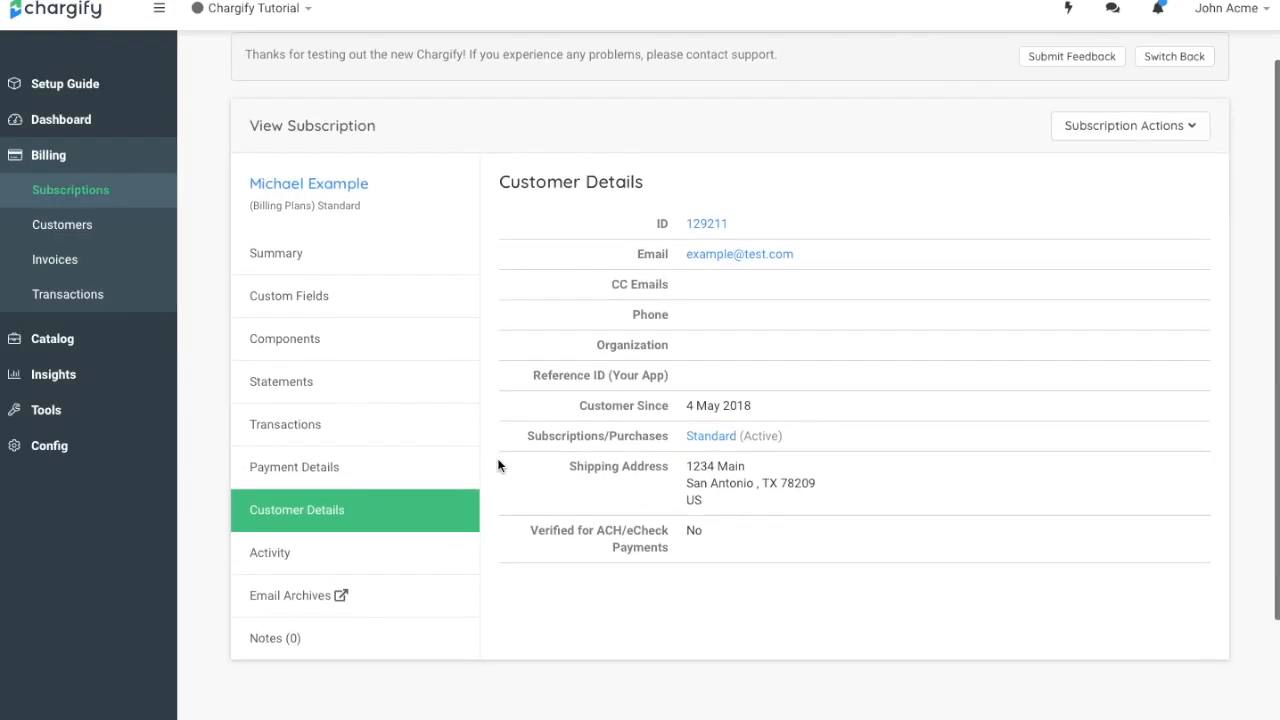
Review the subscription's activity history and its archived emails, and return to the subscription.
click(412, 546)
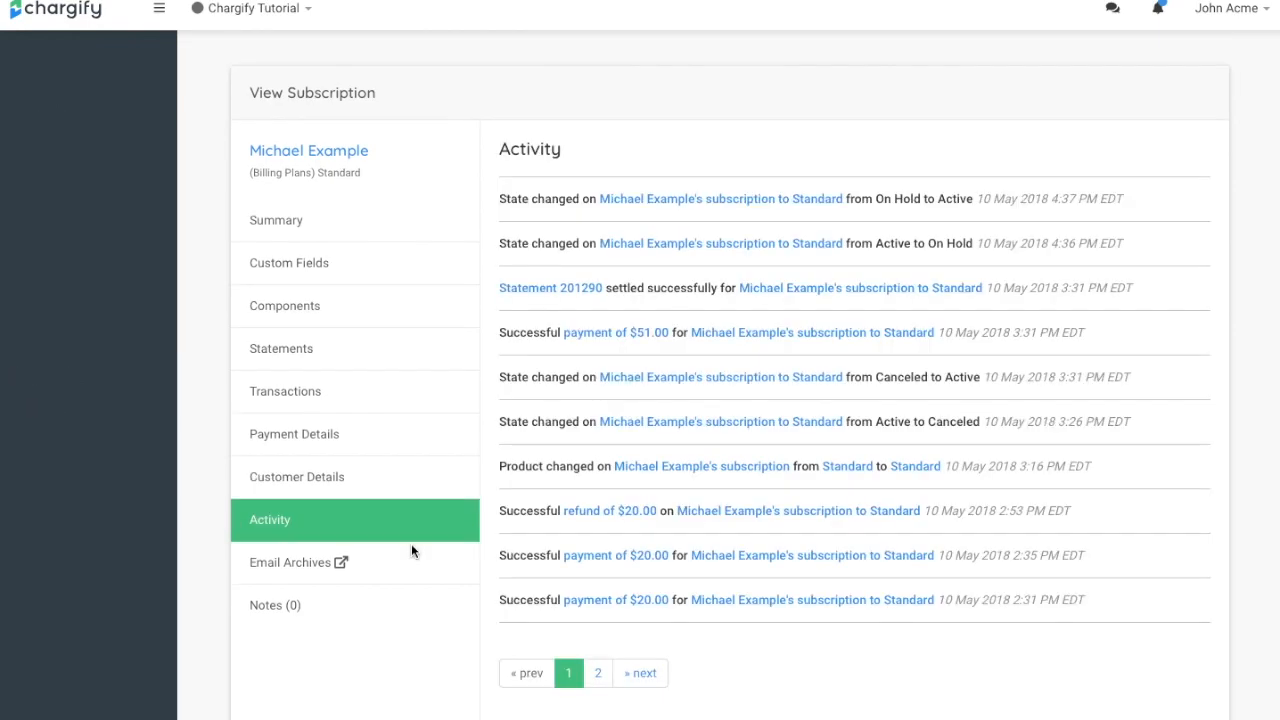
scroll(489, 561, down, 2)
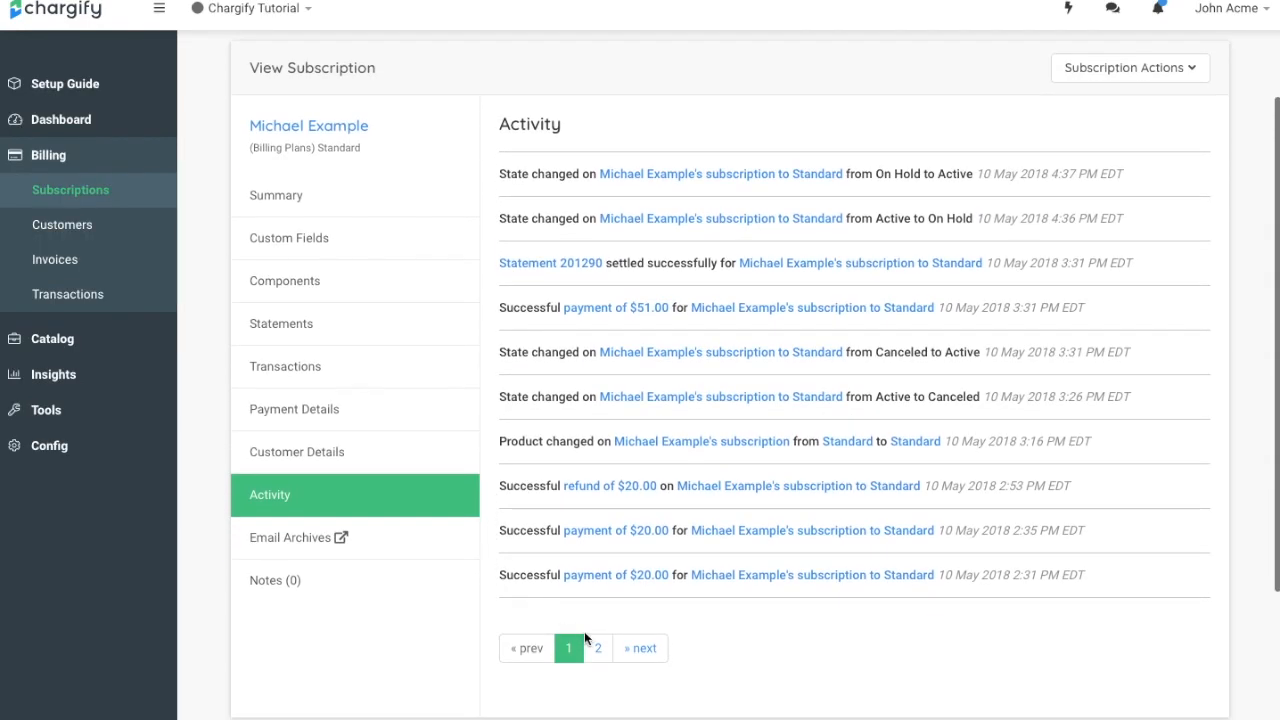
click(445, 558)
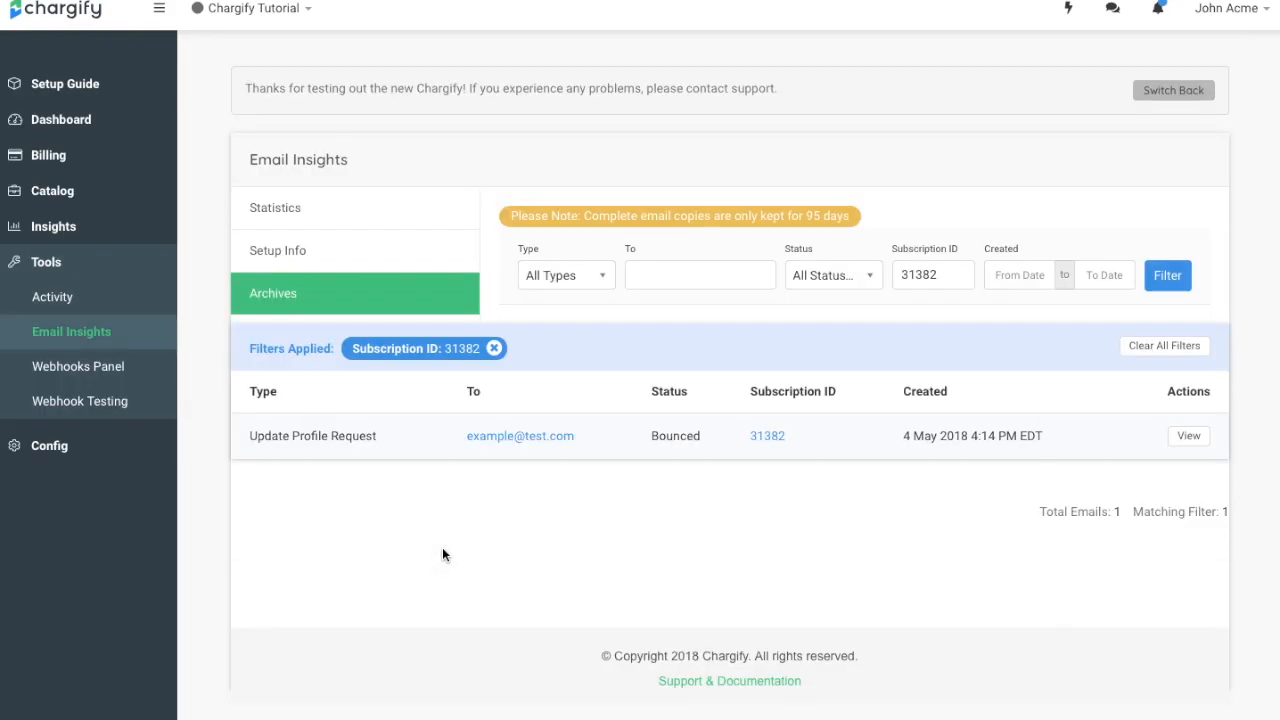
scroll(427, 517, down, 1)
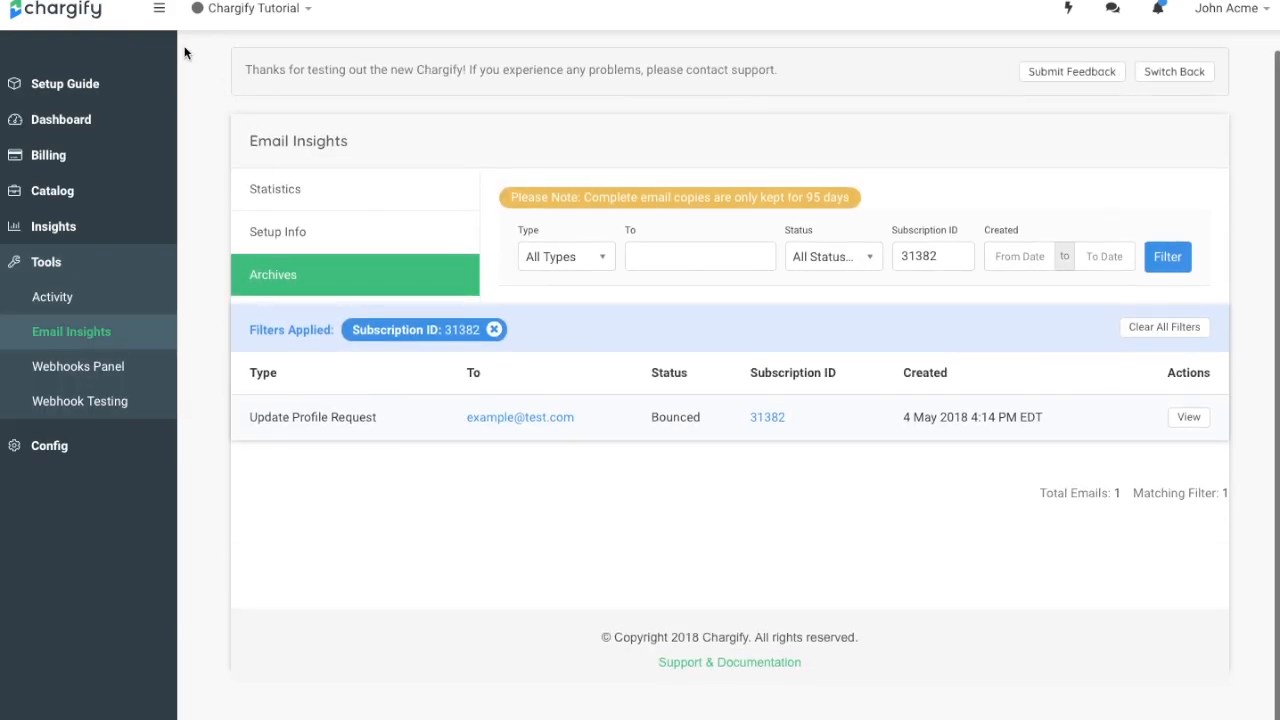
click(95, 2)
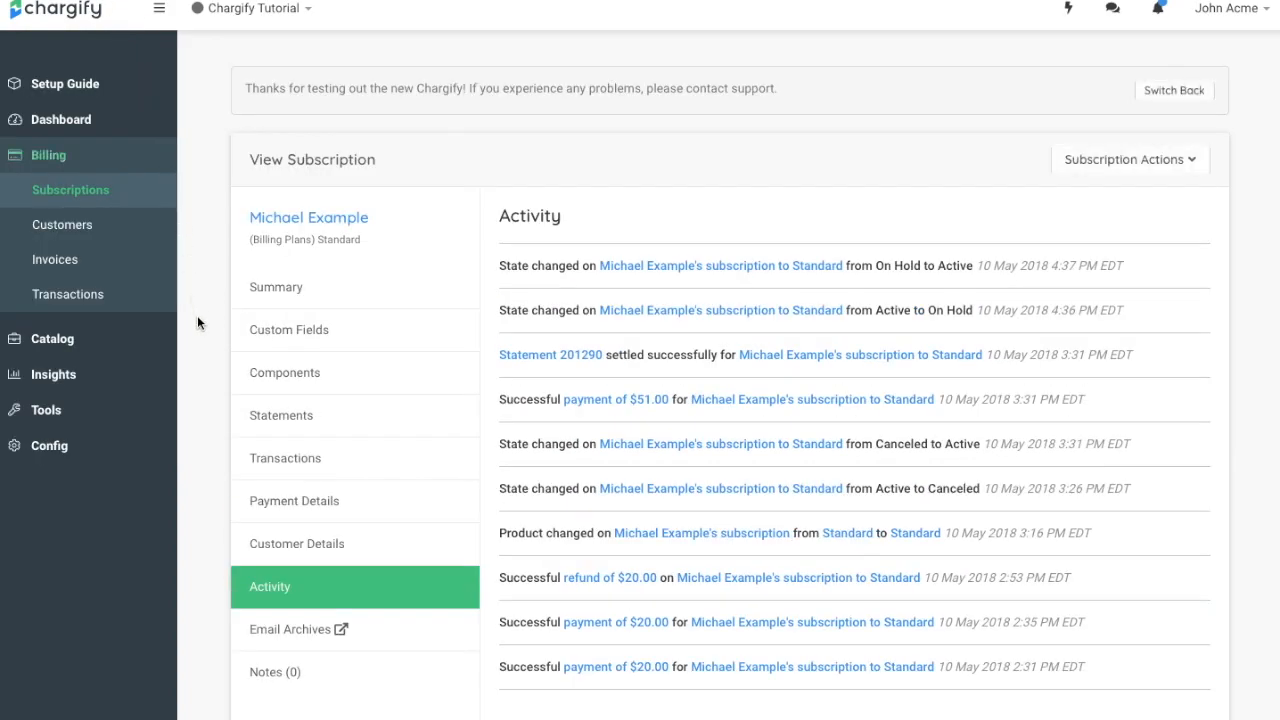
Add the note "this is a note." to the subscription, mark it as important, save it, and view it on the subscription's summary.
scroll(208, 387, down, 2)
click(257, 556)
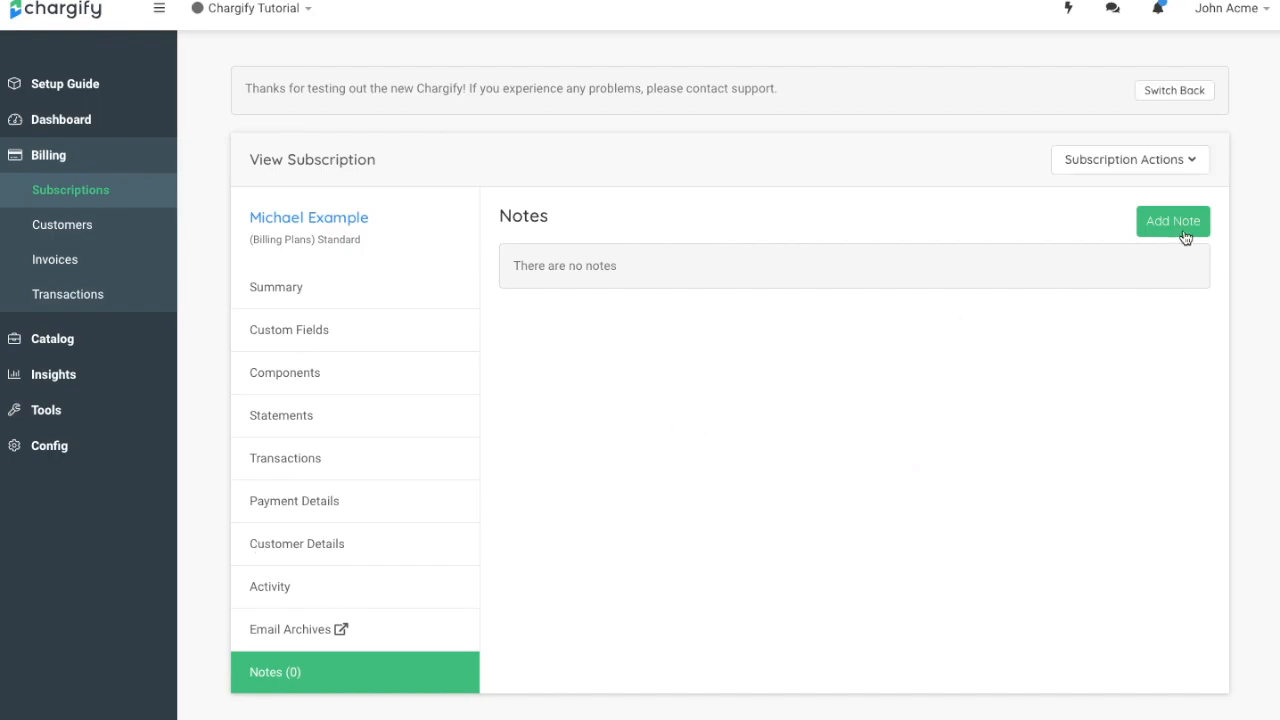
click(1180, 220)
click(669, 337)
text(thi)
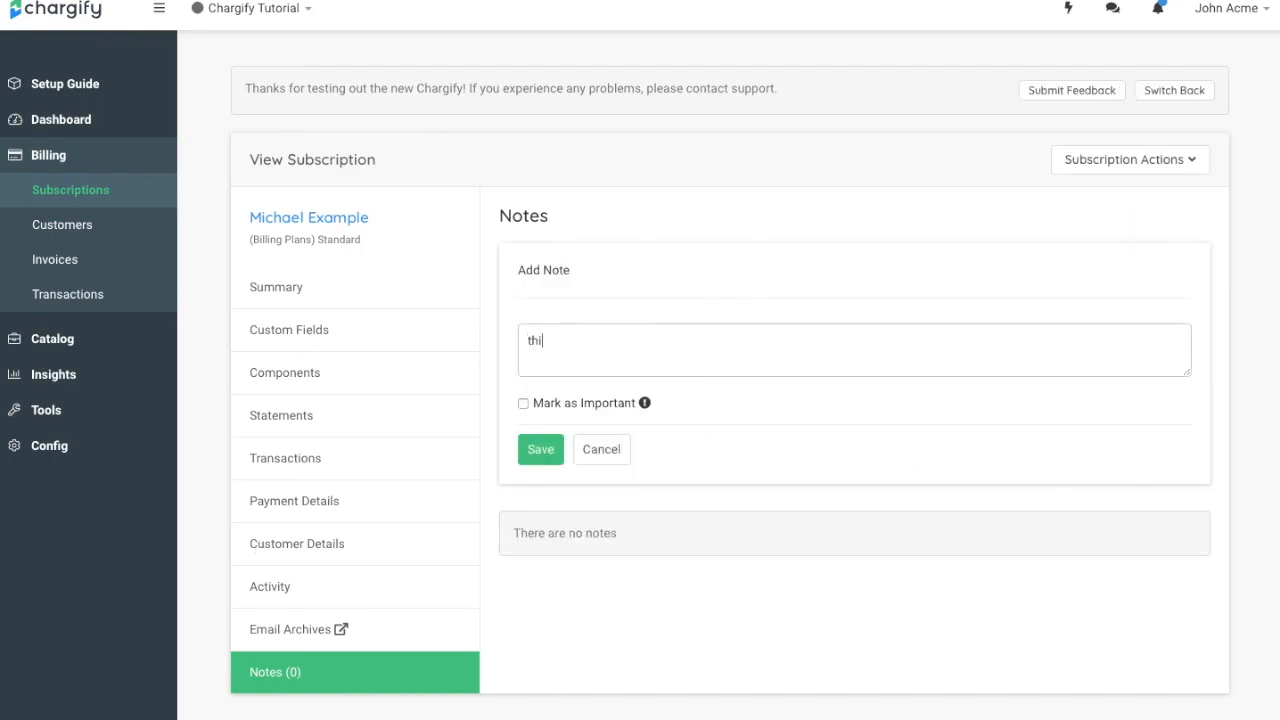
text(s is a note.)
click(522, 404)
click(538, 449)
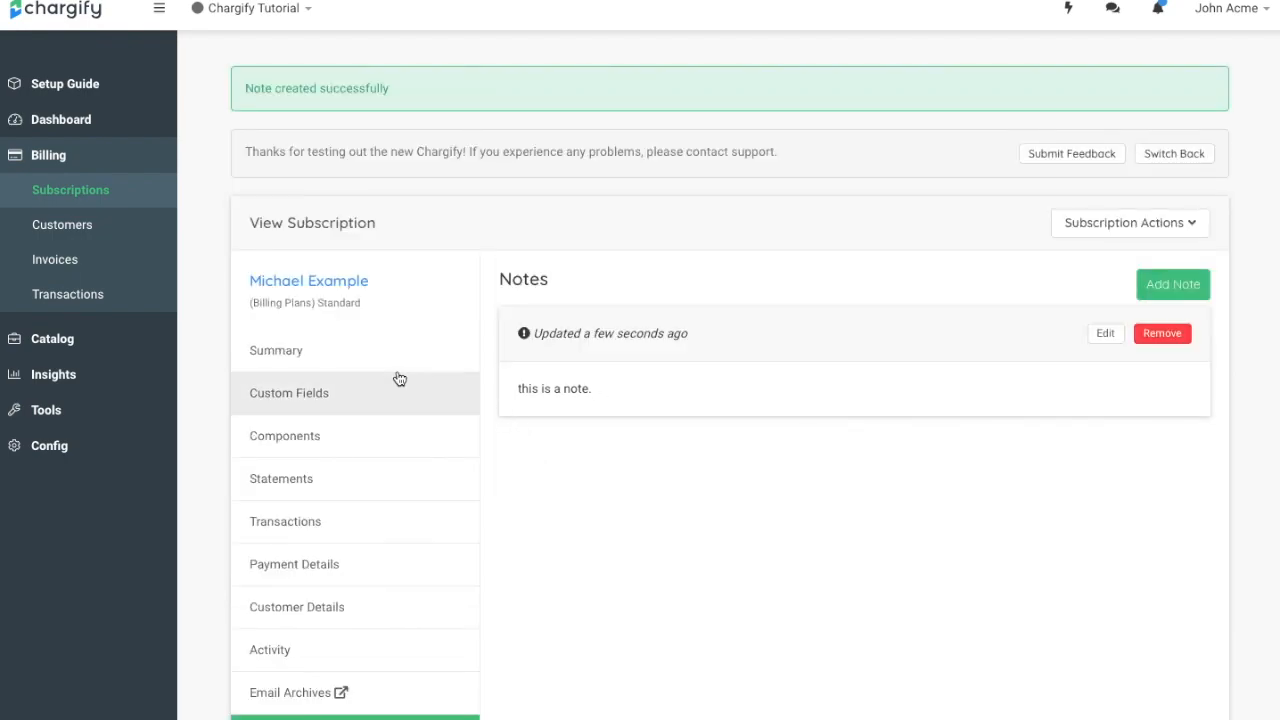
click(366, 350)
scroll(481, 611, down, 4)
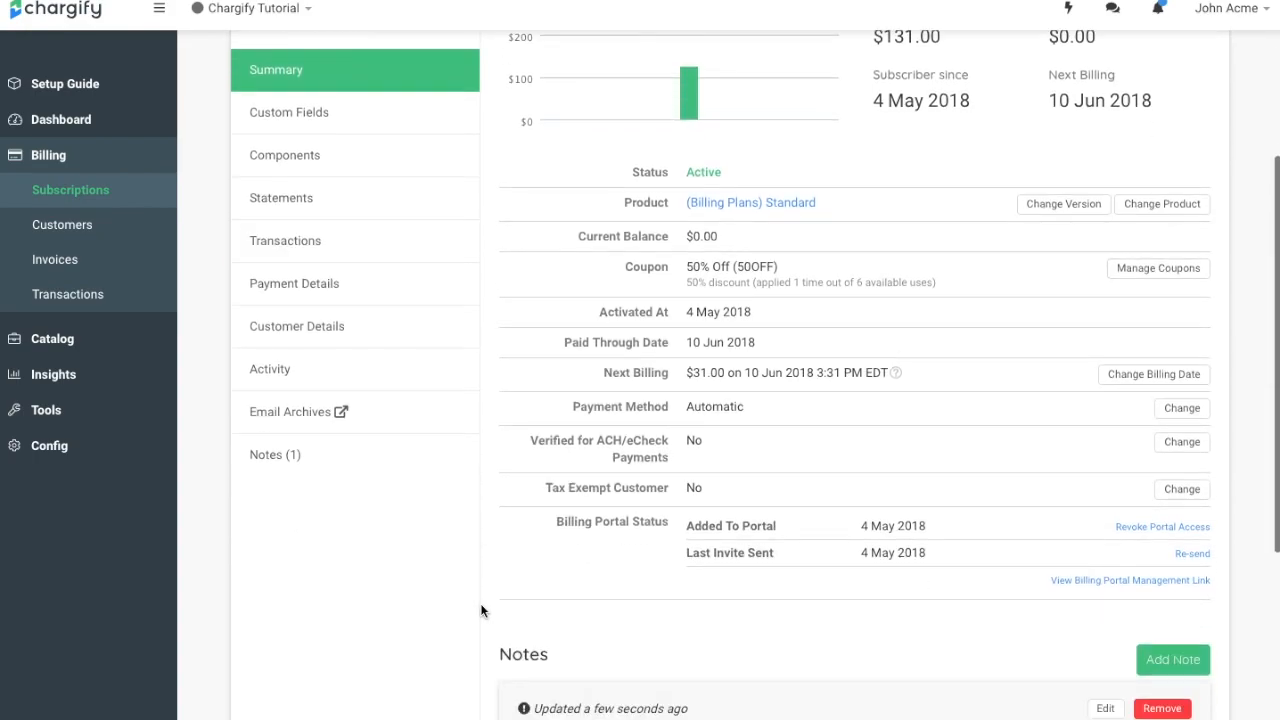